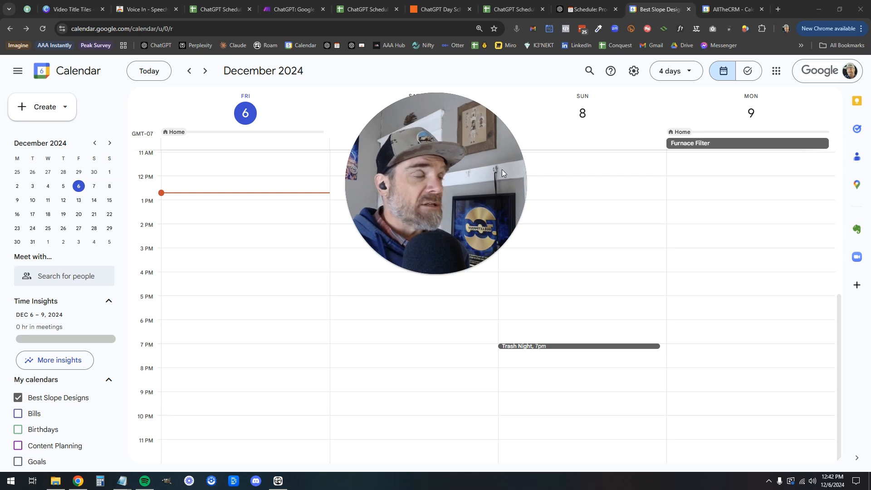
# Switch to the ChatGPT 'Schedule' conversation with the December 6th schedule and focus the message box
pyautogui.click(577, 11)
pyautogui.moveTo(476, 150); pyautogui.dragTo(126, 341)
pyautogui.click(382, 426)
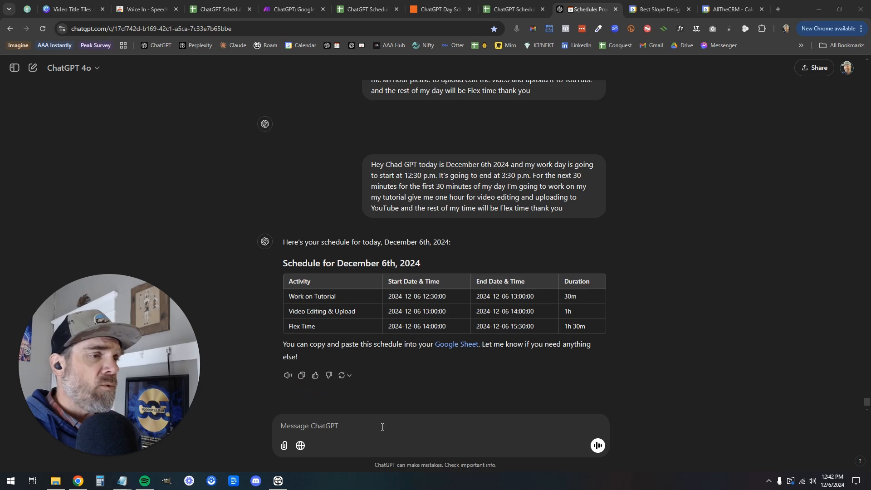
# Dictate a request for a revised schedule starting with a 45-minute tutorial block, then select its three rows
pyautogui.rightClick(383, 426)
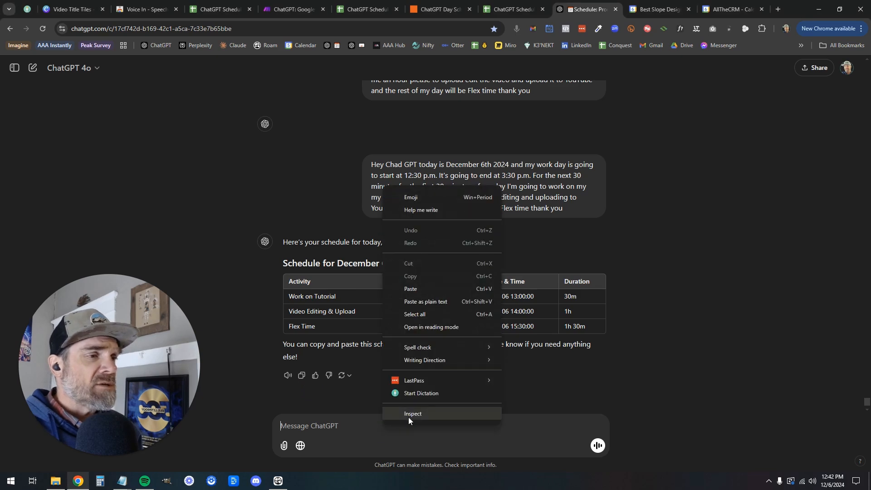
pyautogui.click(421, 394)
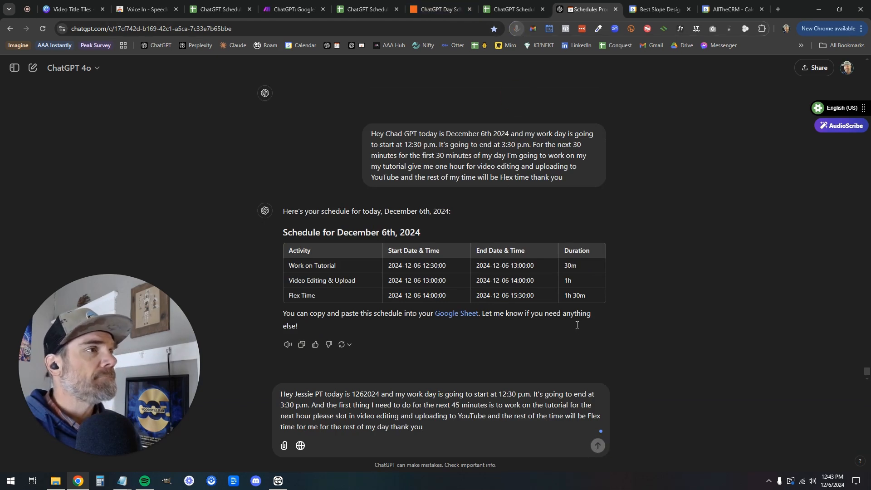
pyautogui.press('Return')
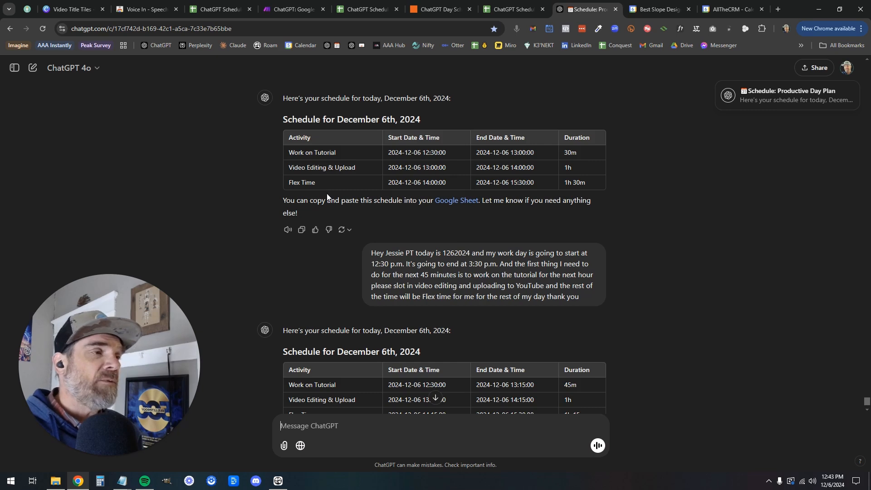
pyautogui.scroll(-2, 327, 194)
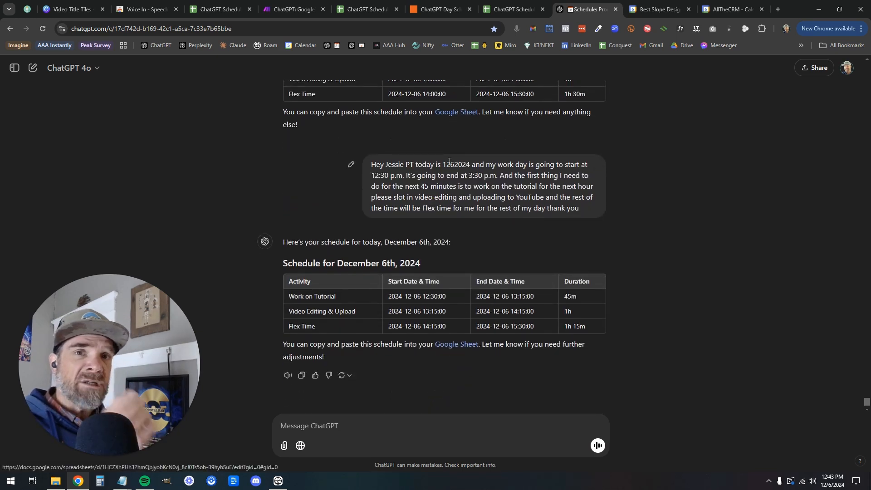
pyautogui.moveTo(287, 297); pyautogui.dragTo(587, 323)
pyautogui.hotkey('ctrl', 'c')
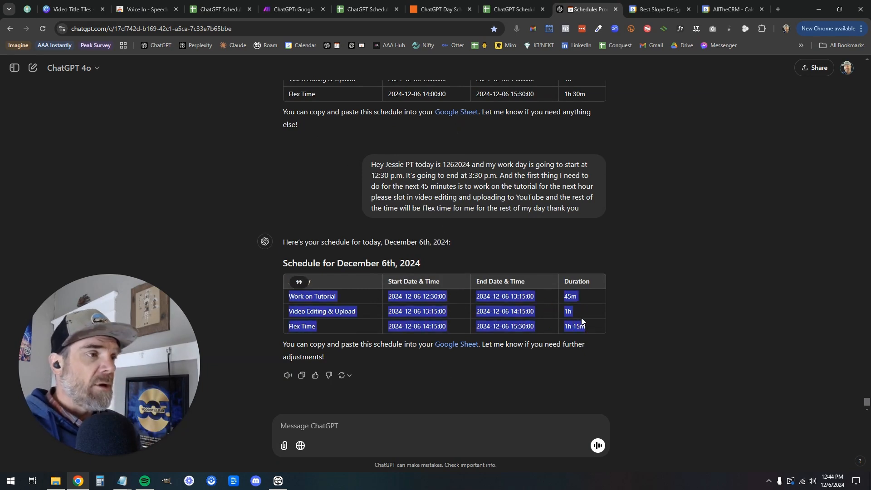
# Paste the three schedule rows at cell A732 of ChatGPT Scheduler V2 and check Google Calendar
pyautogui.click(285, 10)
pyautogui.click(229, 10)
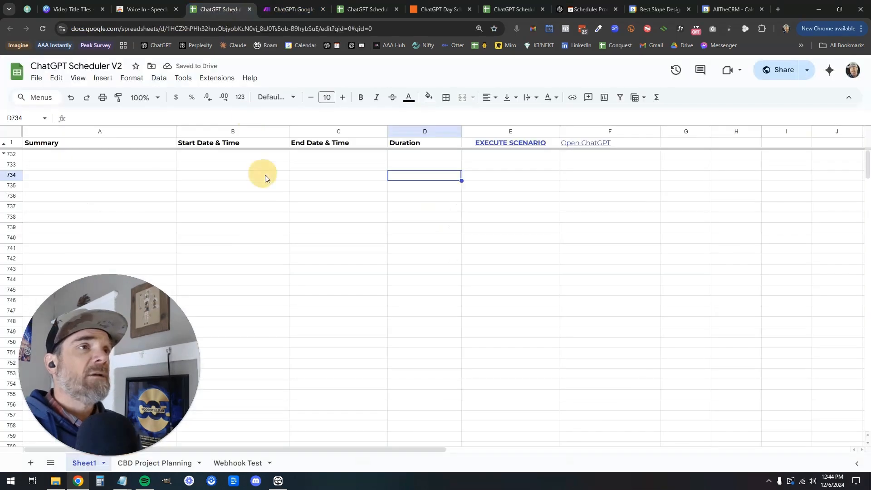
pyautogui.click(95, 155)
pyautogui.hotkey('ctrl', 'v')
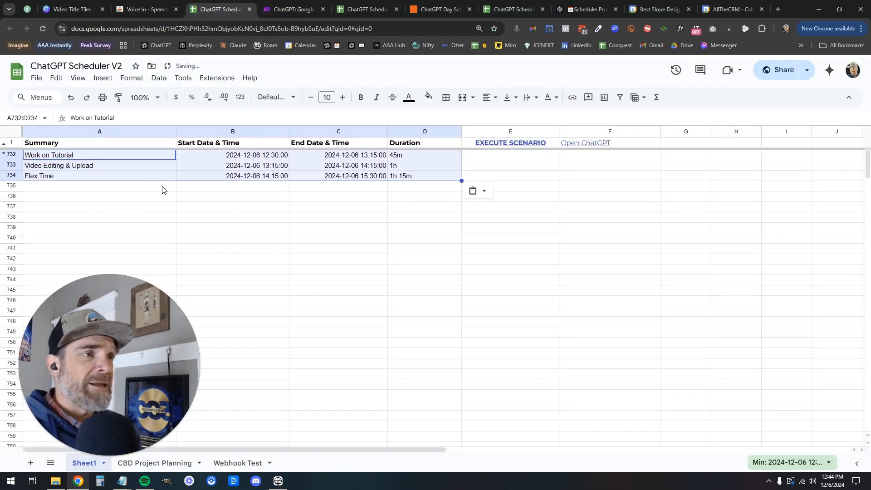
pyautogui.click(643, 10)
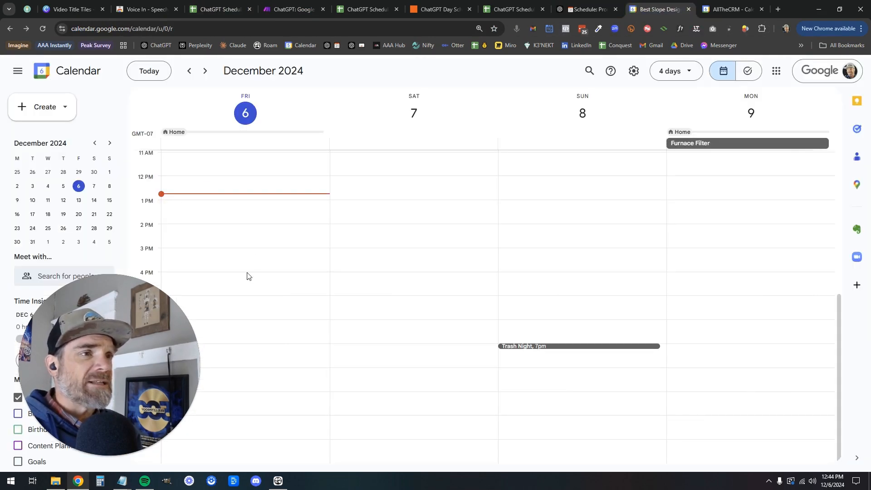
pyautogui.click(291, 9)
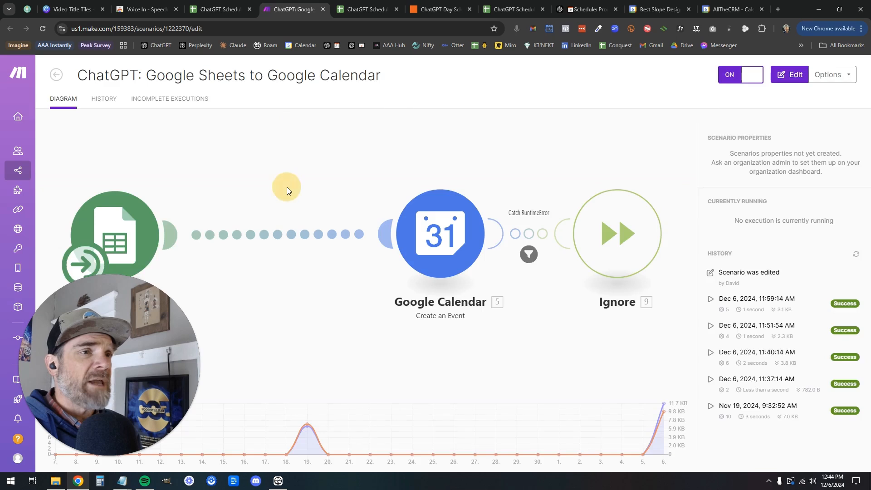
# Run the Make.com scenario once, creating three events, and view Google Calendar
pyautogui.click(286, 187)
pyautogui.click(68, 444)
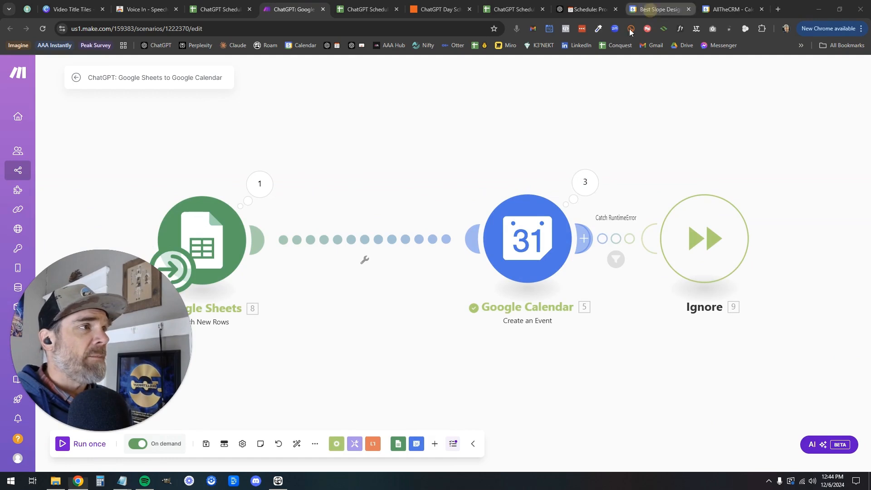
pyautogui.click(659, 9)
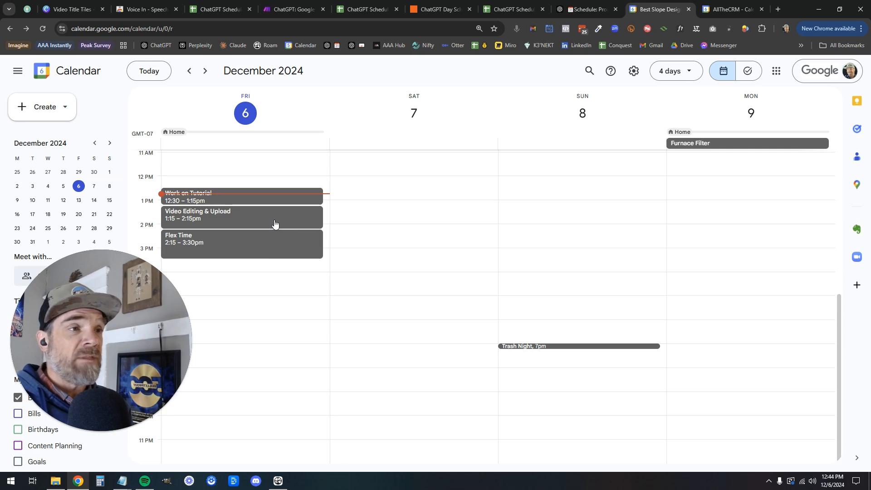
# Try moving the Video Editing & Upload event, then view the Voice In extension's Chrome Web Store page
pyautogui.moveTo(315, 219); pyautogui.dragTo(279, 225)
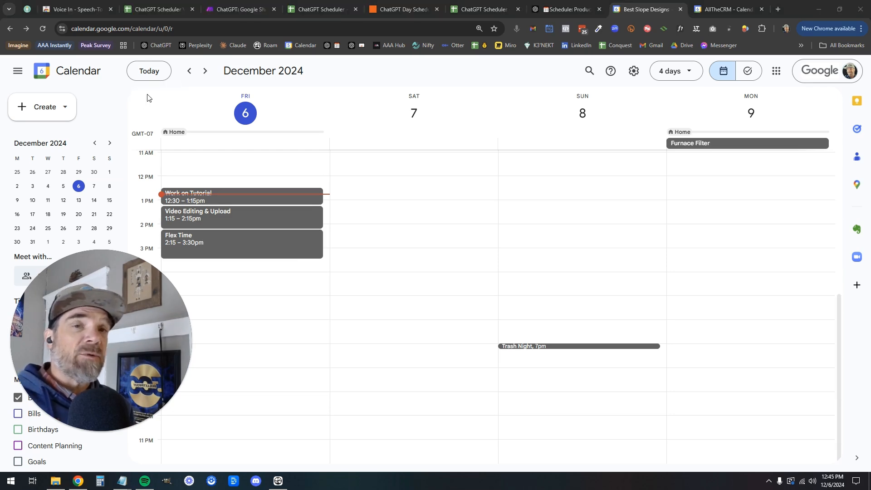
pyautogui.click(72, 10)
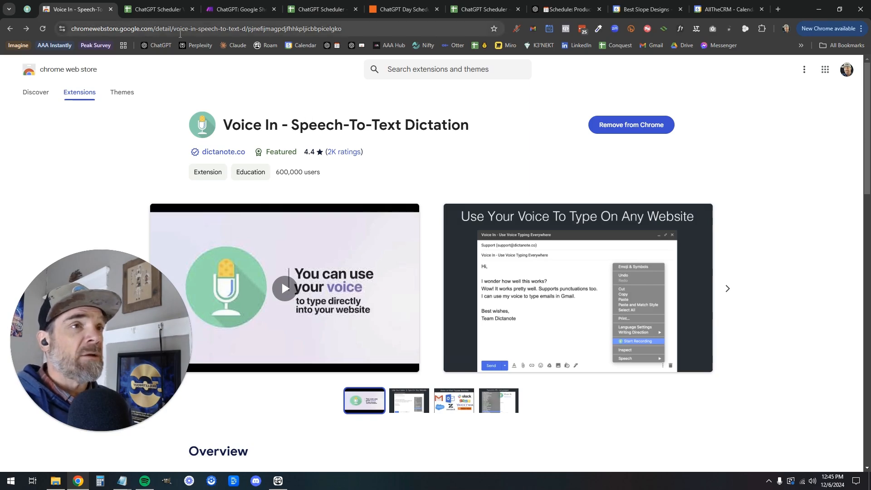
# Close the Voice In - Speech-To-Text tab to return to the ChatGPT Scheduler V2 spreadsheet
pyautogui.click(110, 9)
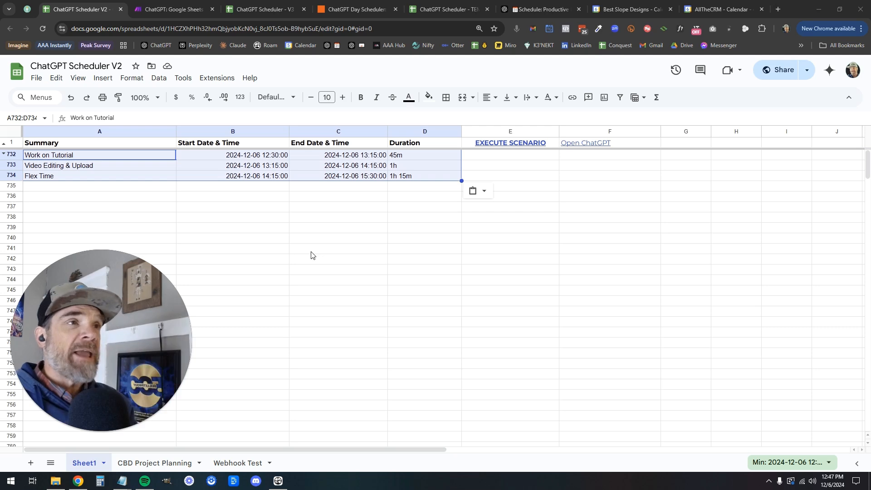
# Switch to the 'ChatGPT: Google Sheets to Google Calendar' Make.com scenario tab
pyautogui.click(164, 10)
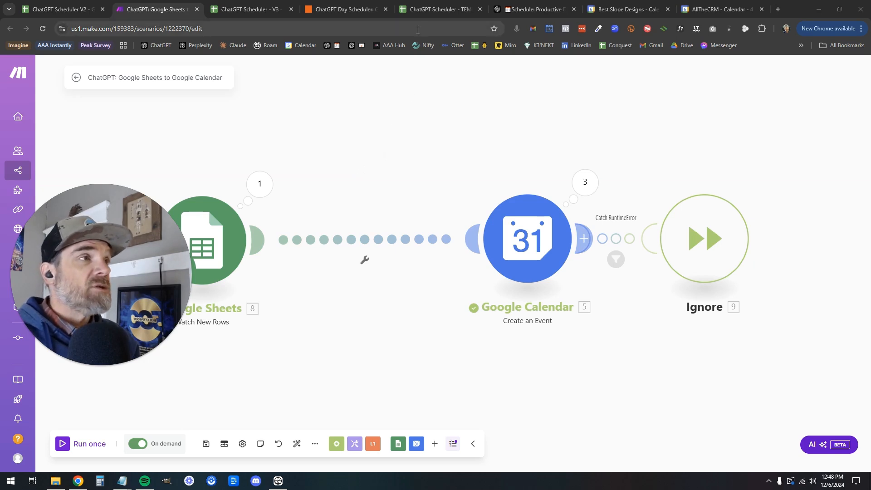
# Paste the three schedule rows at cell A34 of ChatGPT Scheduler - V3, then view the AllTheCRM calendar
pyautogui.click(257, 10)
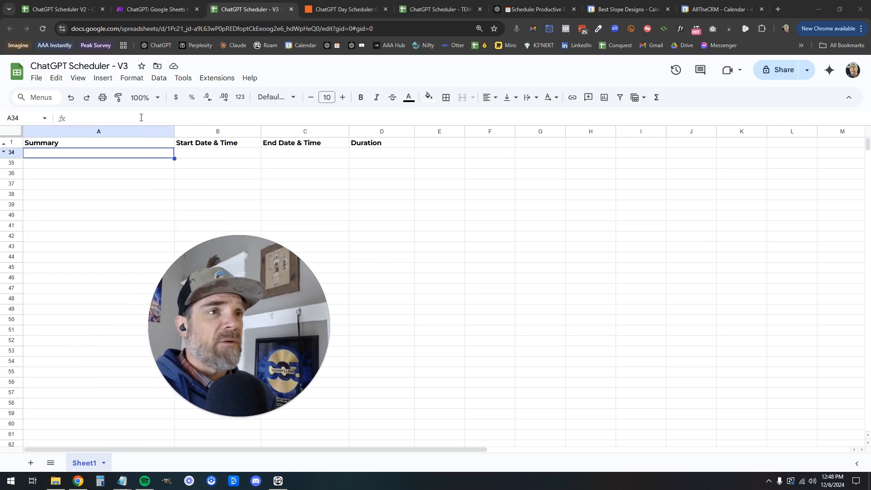
pyautogui.click(96, 158)
pyautogui.hotkey('ctrl', 'v')
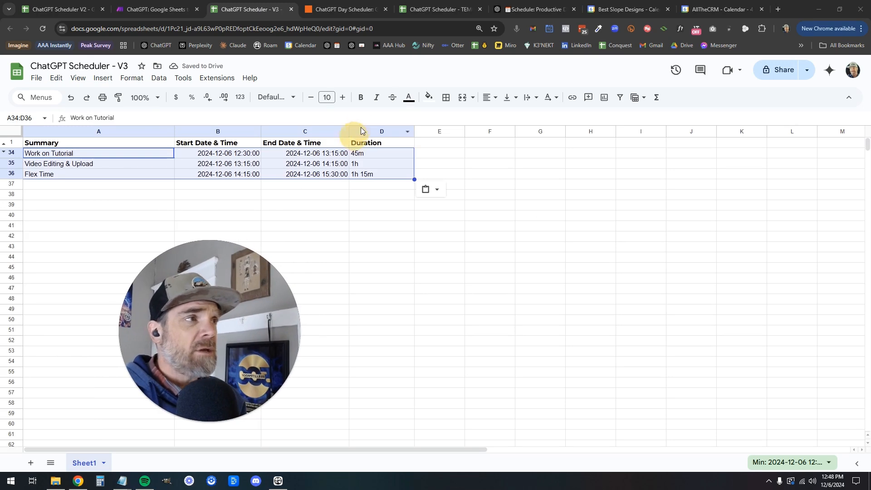
pyautogui.click(442, 174)
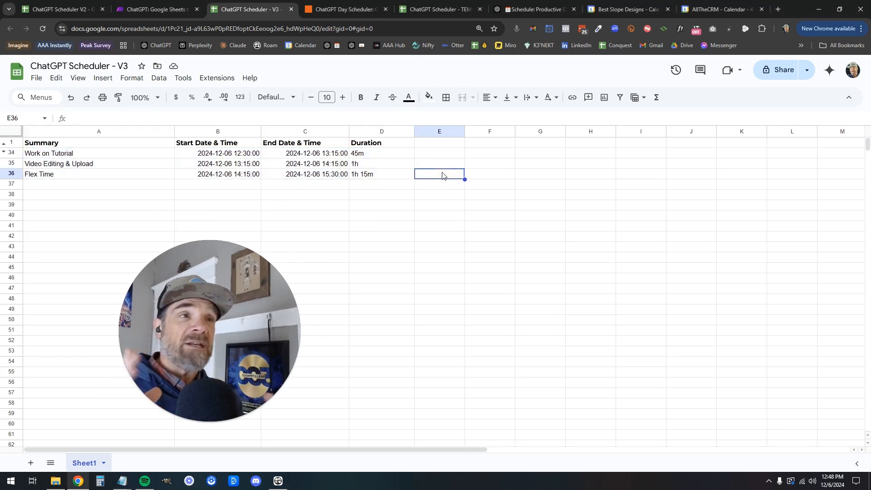
pyautogui.click(711, 10)
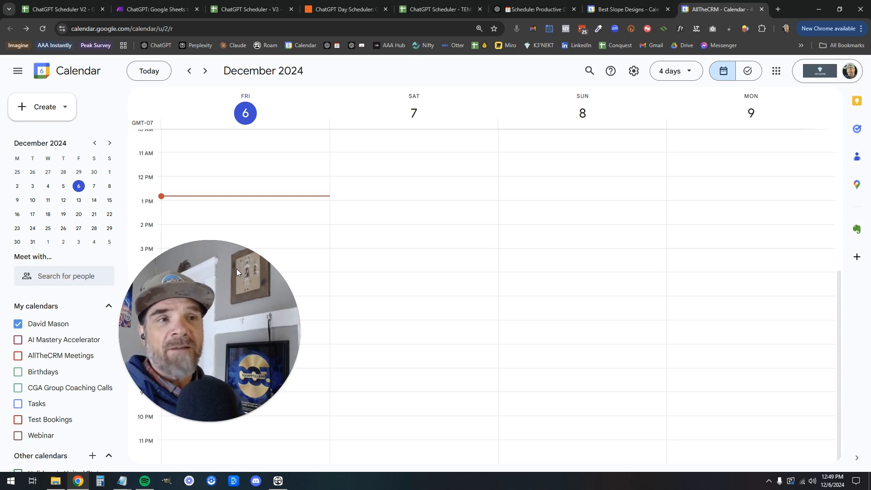
# Leave the still-empty Friday calendar for the 'ChatGPT: Google Sheets to Google Calendar' scenario
pyautogui.moveTo(197, 288); pyautogui.dragTo(134, 299)
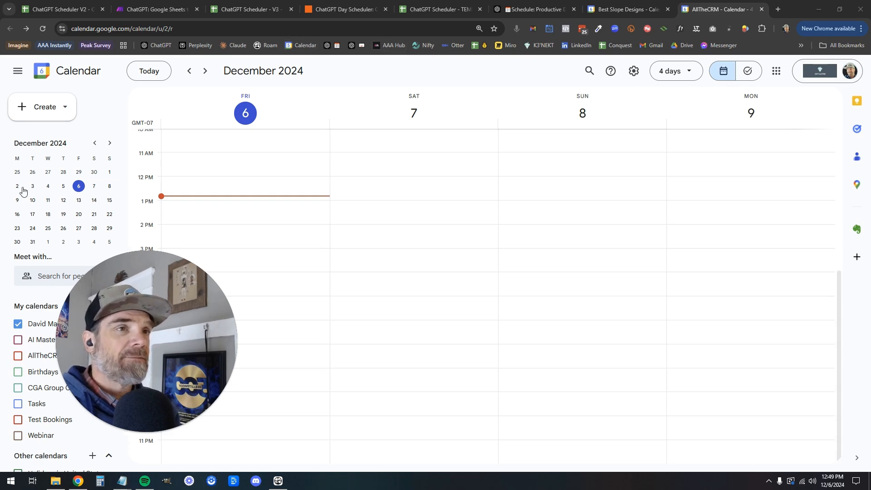
pyautogui.click(159, 11)
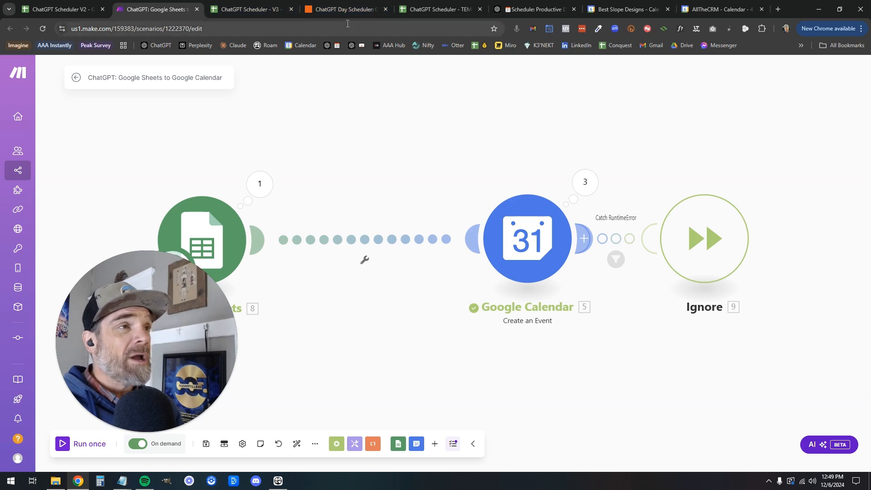
# Switch to the ChatGPT Scheduler - V3 spreadsheet tab
pyautogui.click(272, 13)
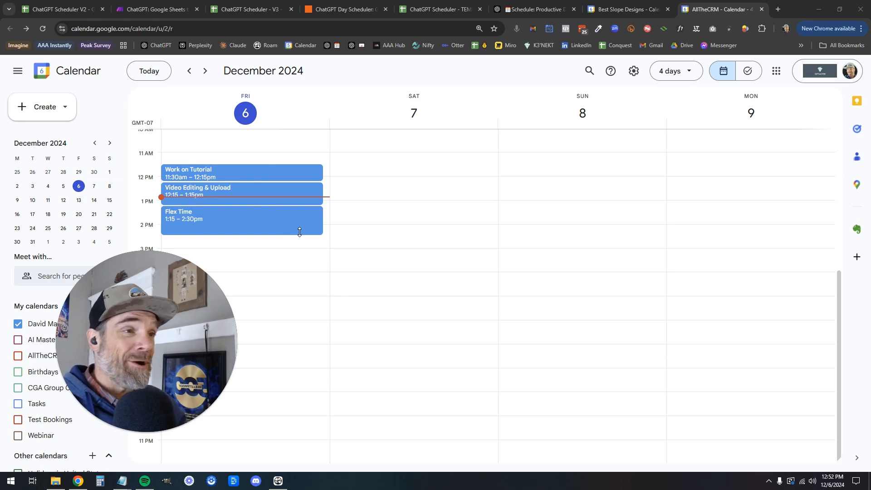
# Compare Friday events in the Best Slope Designs and AllTheCRM calendars, then bring up the ChatGPT Day Scheduler zap
pyautogui.hotkey('ctrl', 'shift', 'Tab')
pyautogui.moveTo(193, 318); pyautogui.dragTo(145, 338)
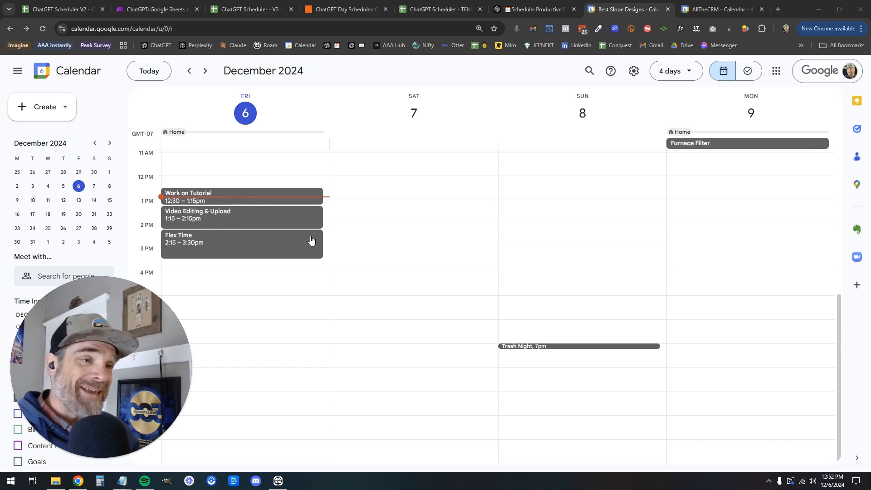
pyautogui.click(701, 9)
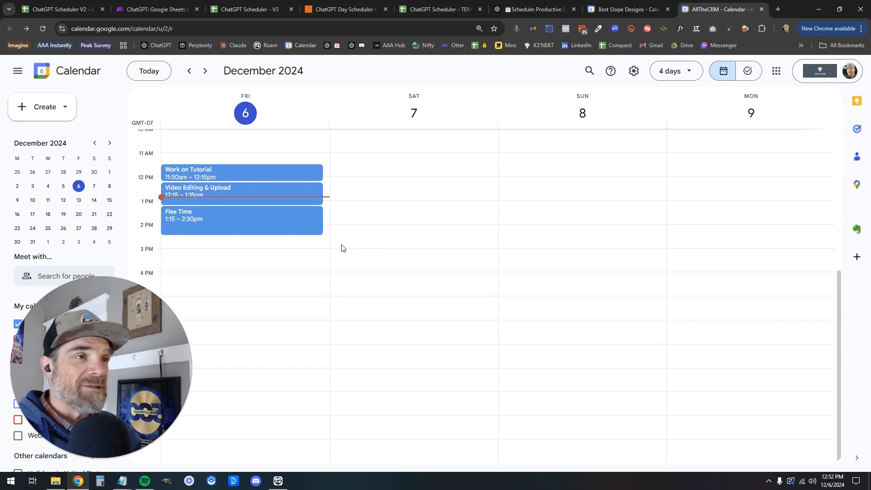
pyautogui.click(620, 9)
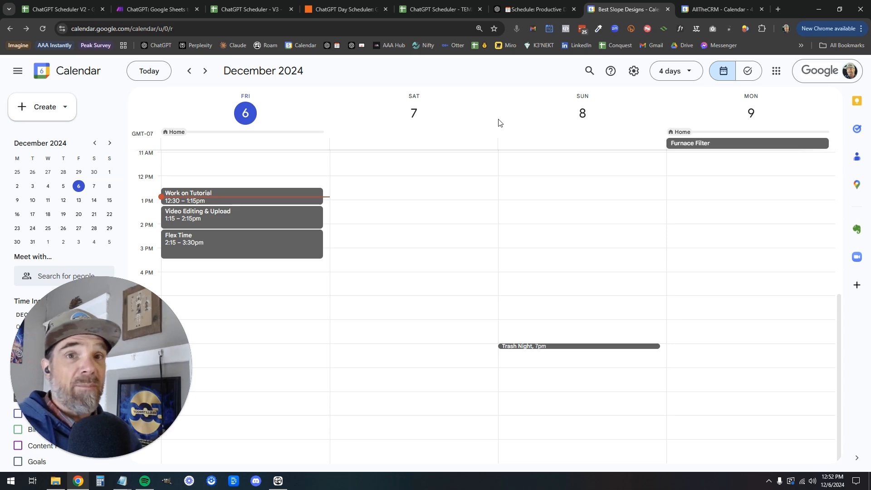
pyautogui.click(347, 10)
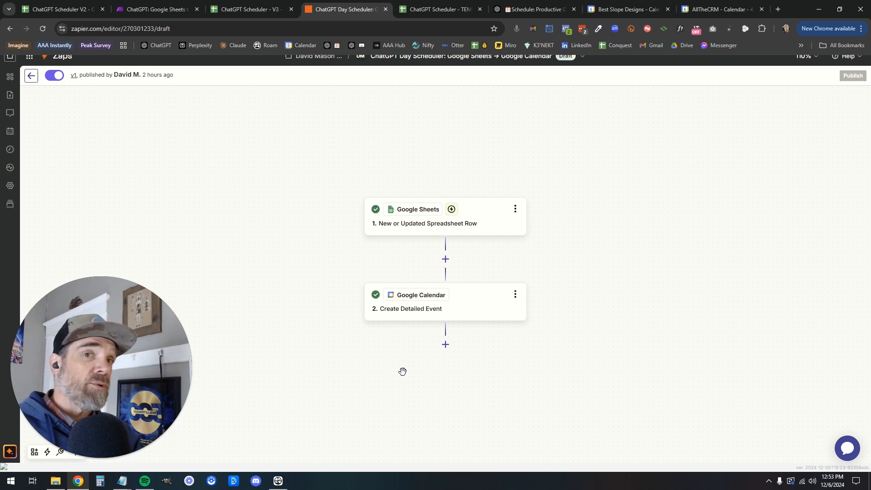
# Inspect the Google Sheets trigger's spreadsheet settings and test records, then the Calendar event step's field mappings
pyautogui.click(443, 223)
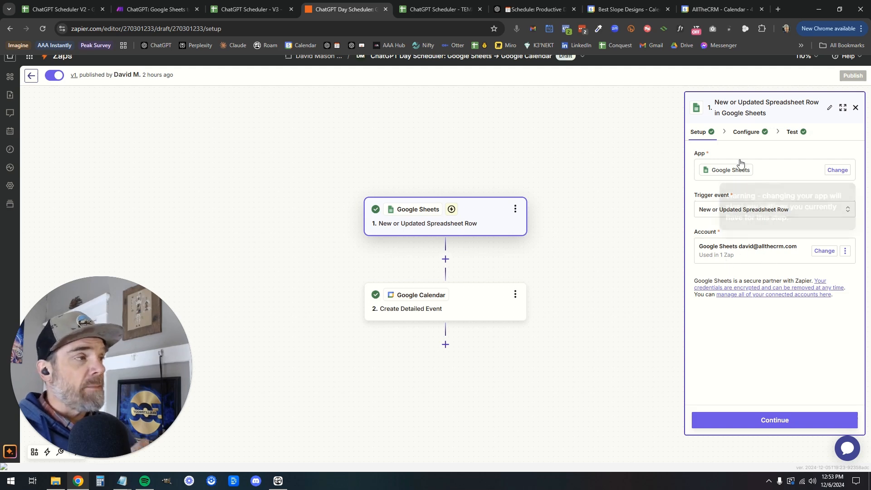
pyautogui.click(747, 133)
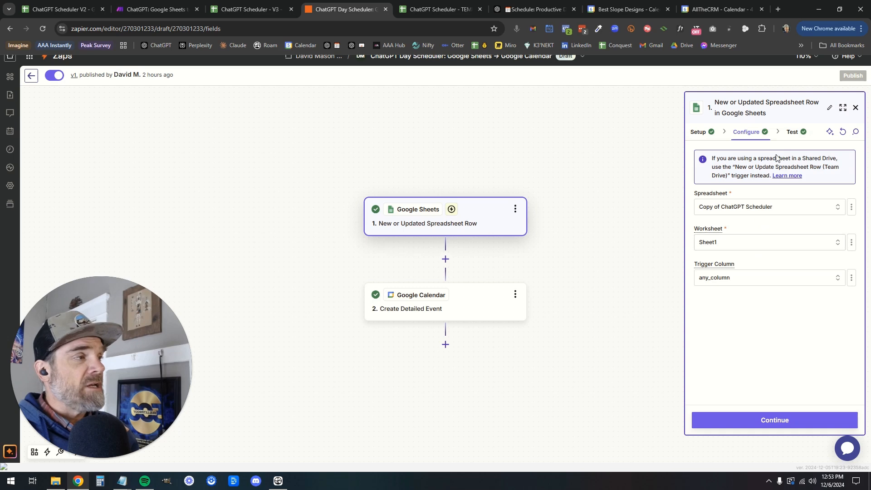
pyautogui.click(793, 135)
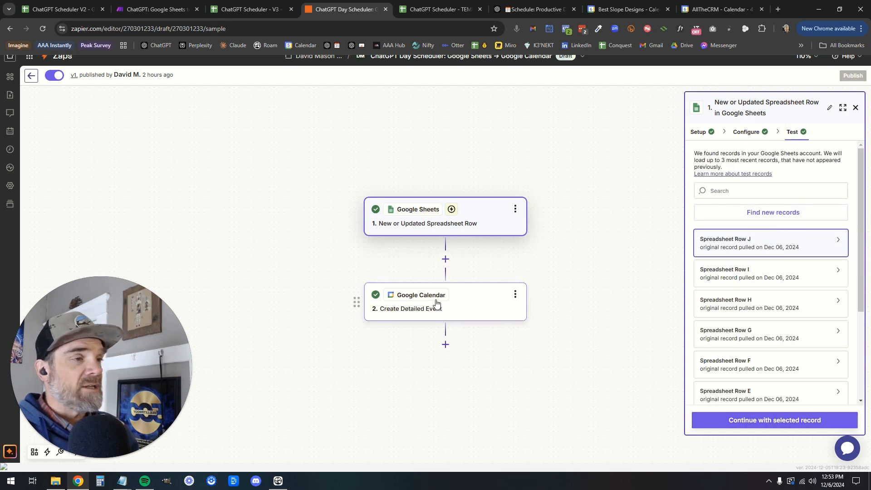
pyautogui.click(466, 309)
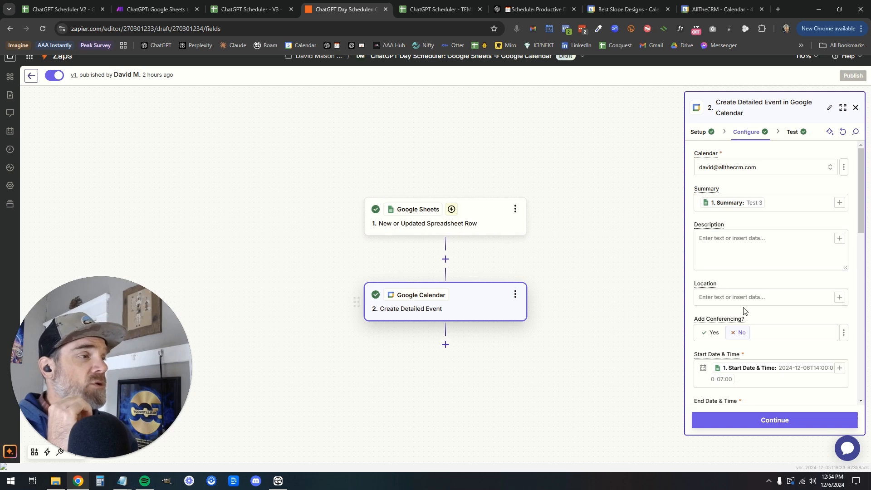
pyautogui.scroll(-2, 745, 312)
pyautogui.scroll(2, 747, 305)
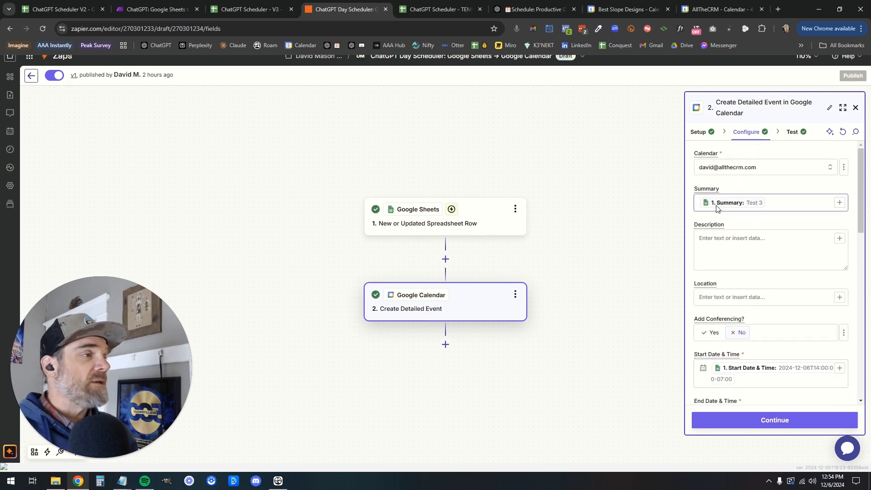
pyautogui.click(426, 12)
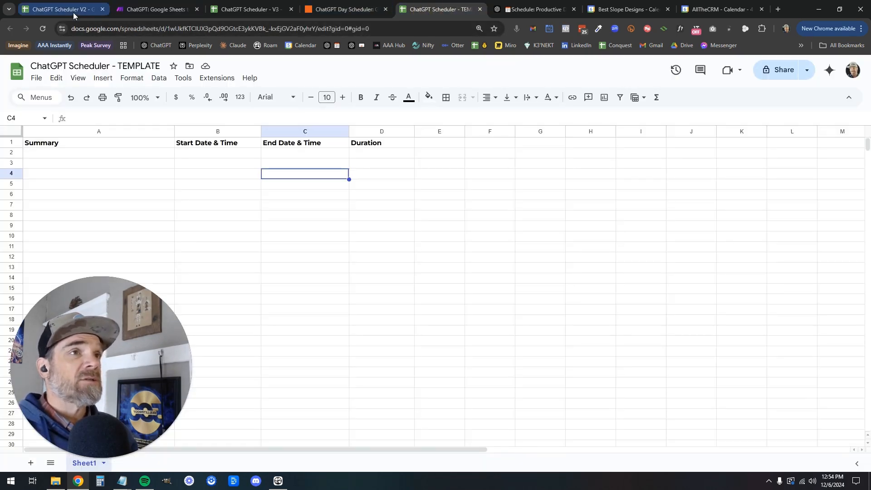
pyautogui.click(256, 10)
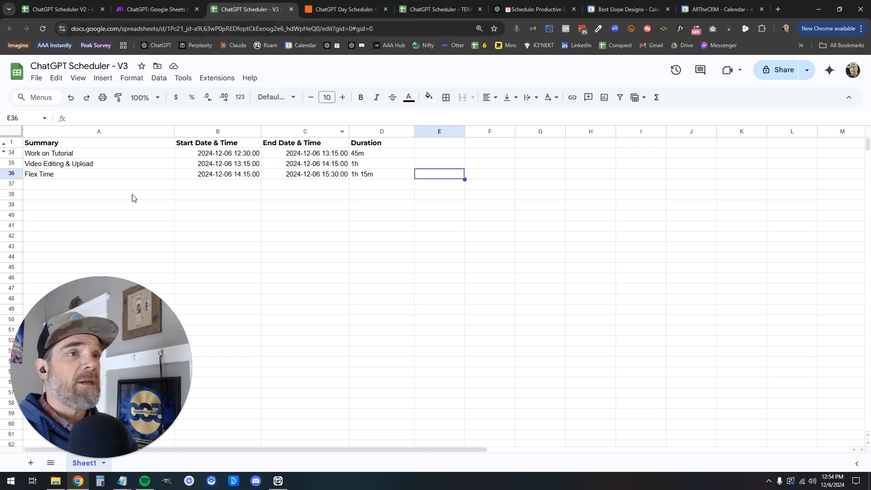
pyautogui.click(88, 156)
pyautogui.click(254, 143)
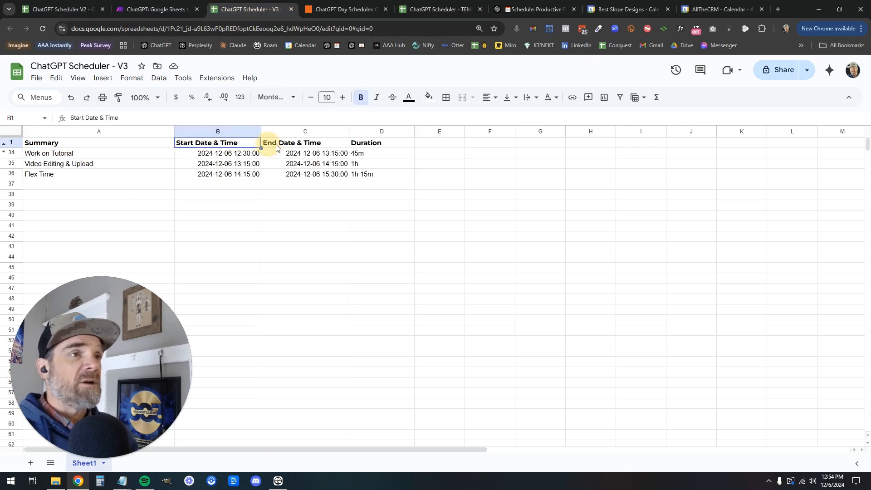
pyautogui.click(286, 146)
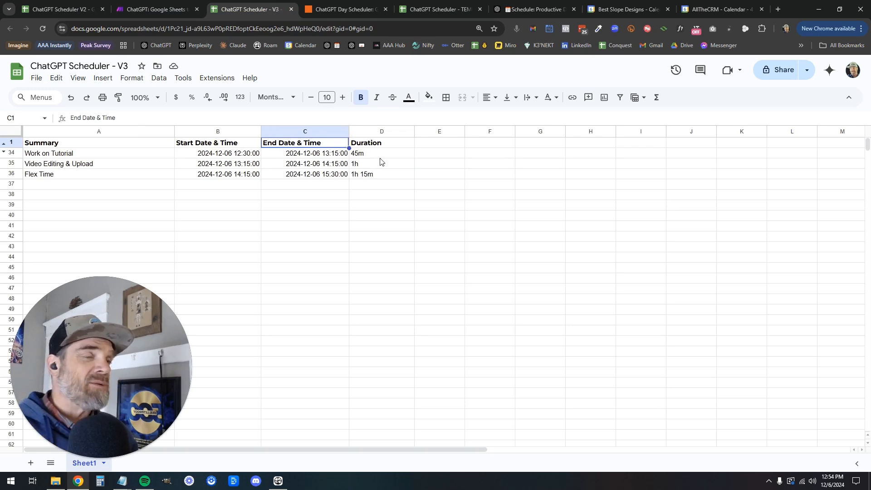
pyautogui.click(347, 9)
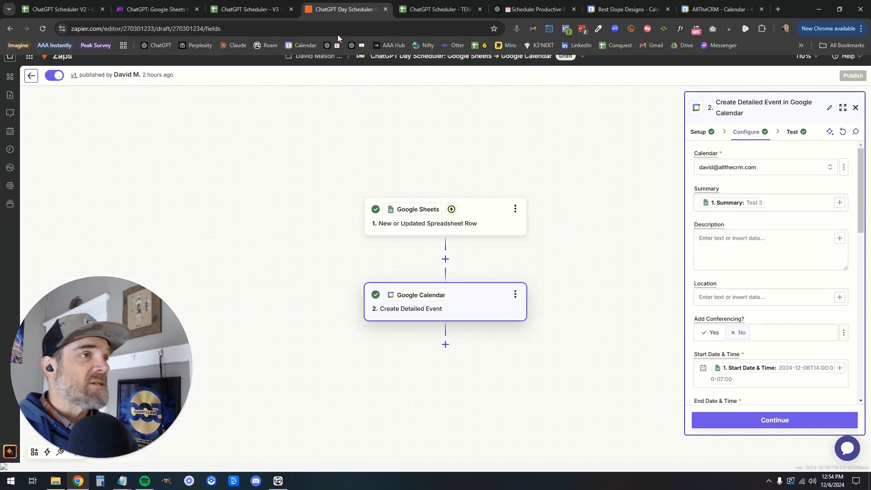
pyautogui.click(271, 15)
pyautogui.click(65, 156)
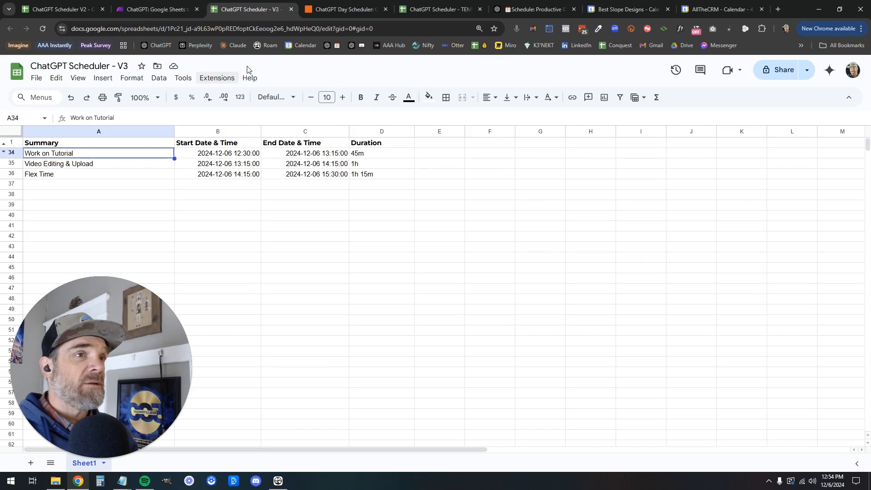
pyautogui.click(357, 10)
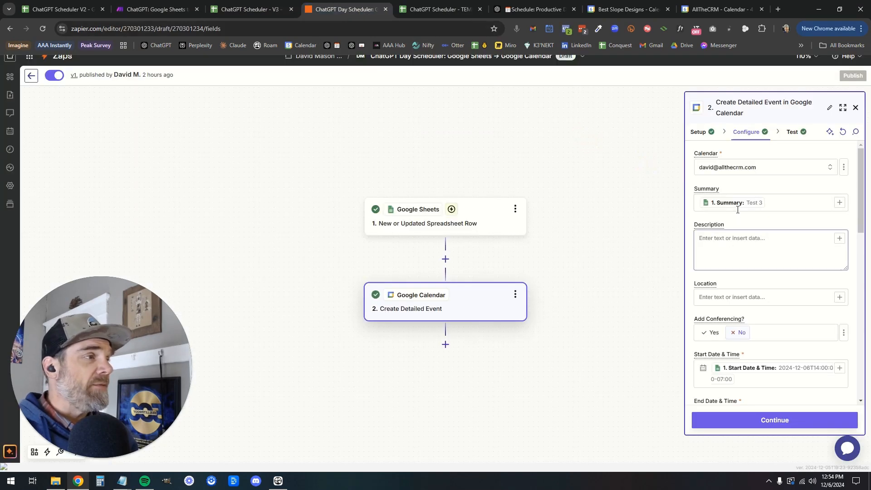
# Scroll through the Calendar step's settings and close the side panel
pyautogui.scroll(-3, 733, 258)
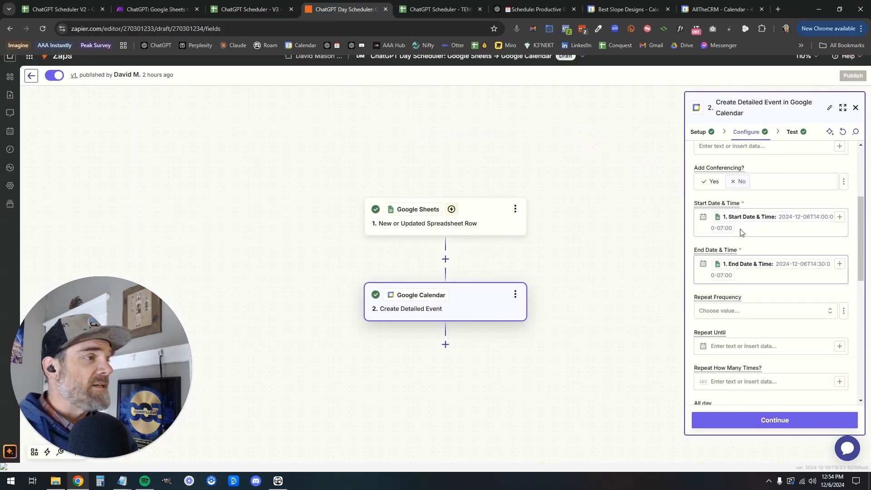
pyautogui.scroll(-4, 735, 268)
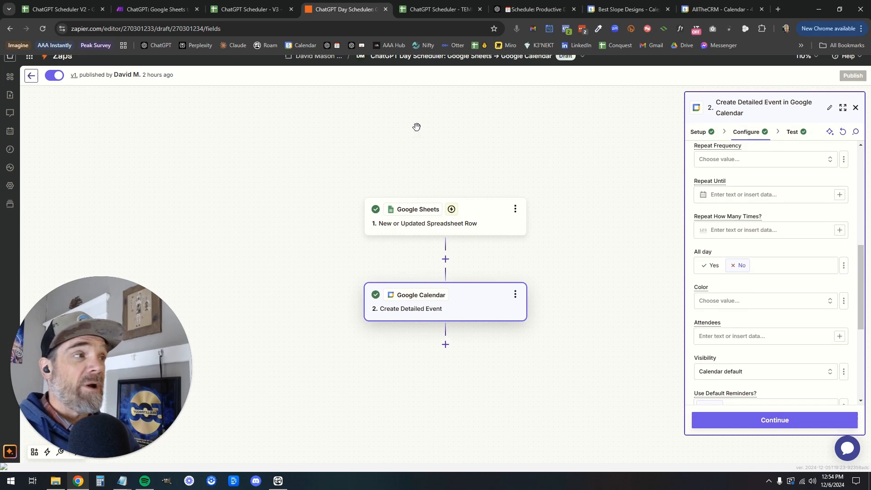
pyautogui.scroll(1, 149, 103)
pyautogui.scroll(2, 147, 115)
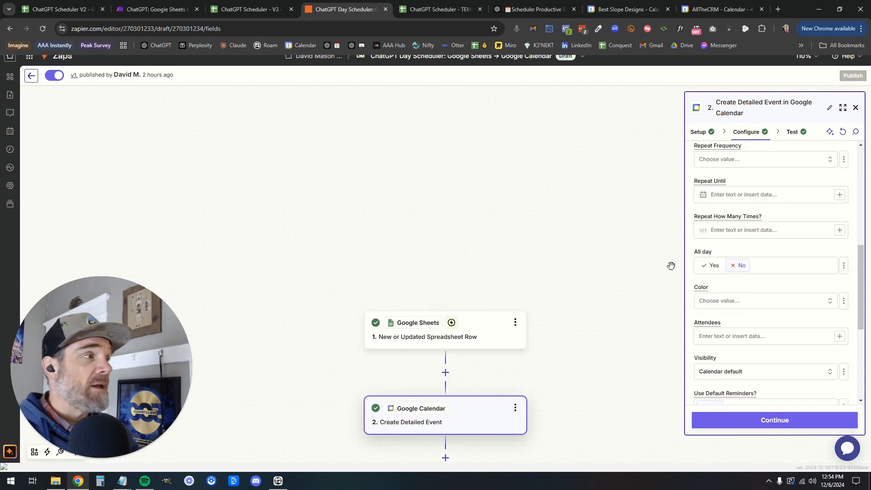
pyautogui.click(855, 109)
# Open the Zaps list in a new browser tab
pyautogui.rightClick(466, 214)
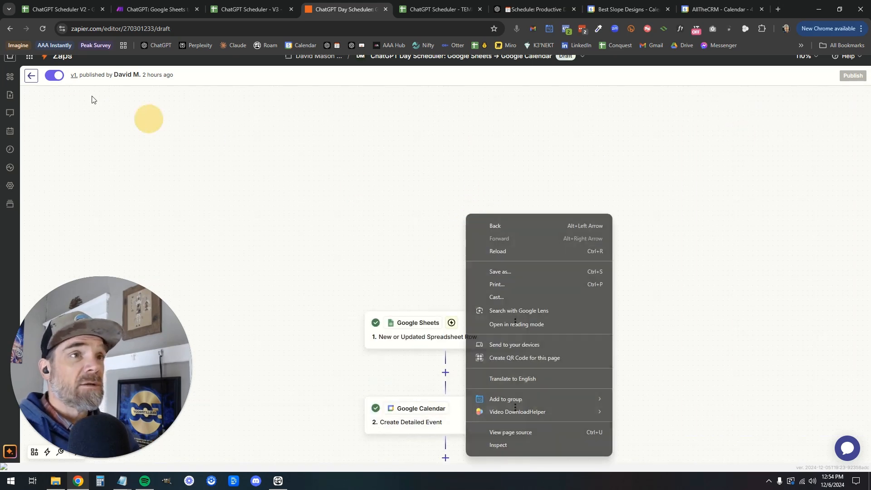
pyautogui.click(75, 78)
pyautogui.rightClick(64, 58)
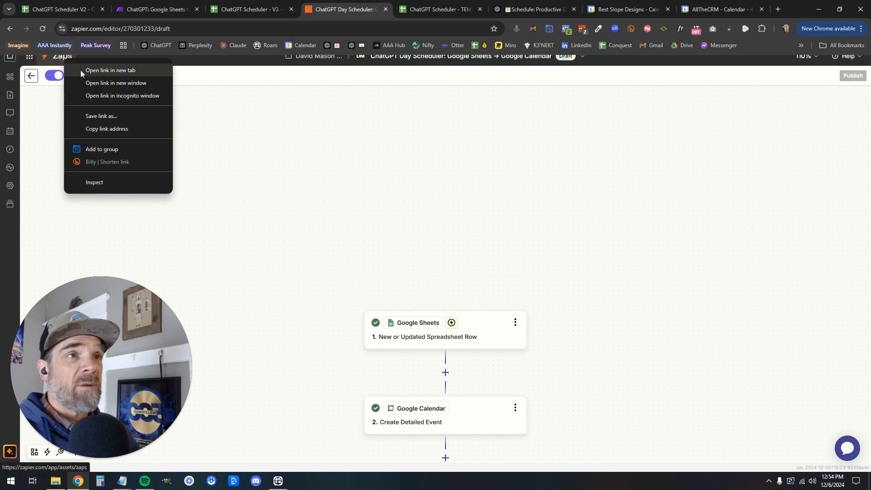
pyautogui.click(80, 70)
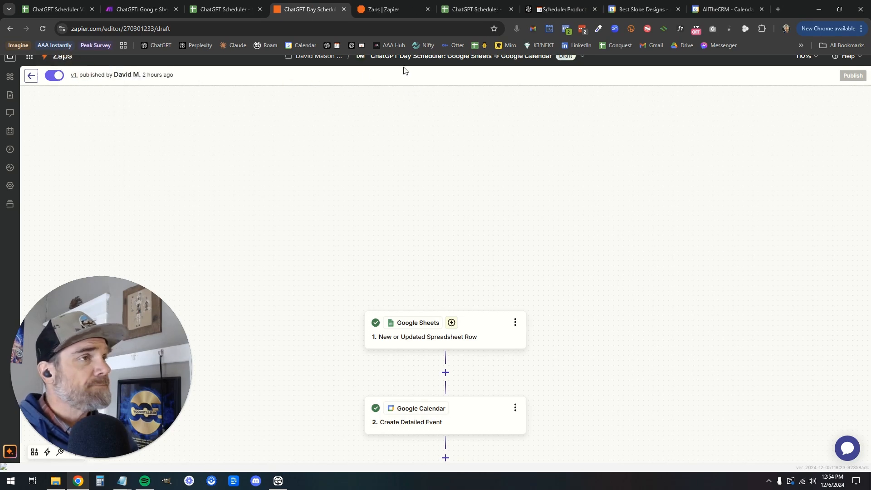
# Create a new untitled Zap from the Zaps list, then return to the ChatGPT Scheduler - TEMPLATE spreadsheet
pyautogui.click(382, 10)
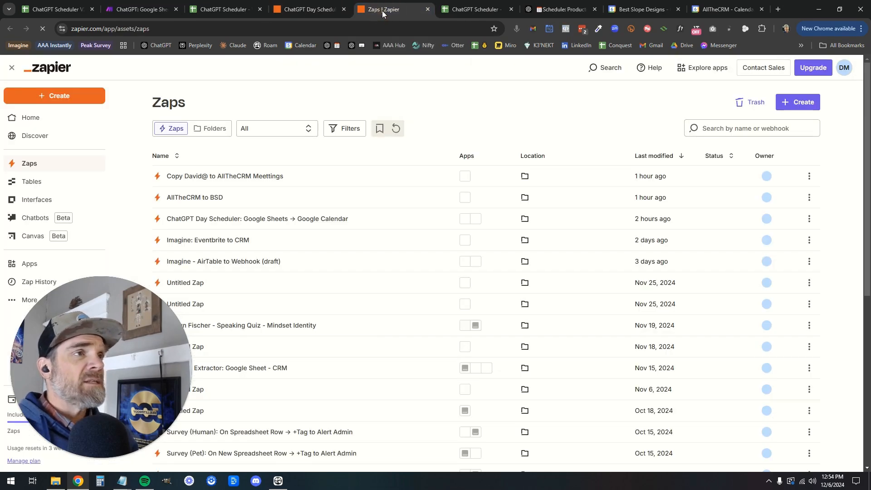
pyautogui.click(54, 96)
pyautogui.click(48, 122)
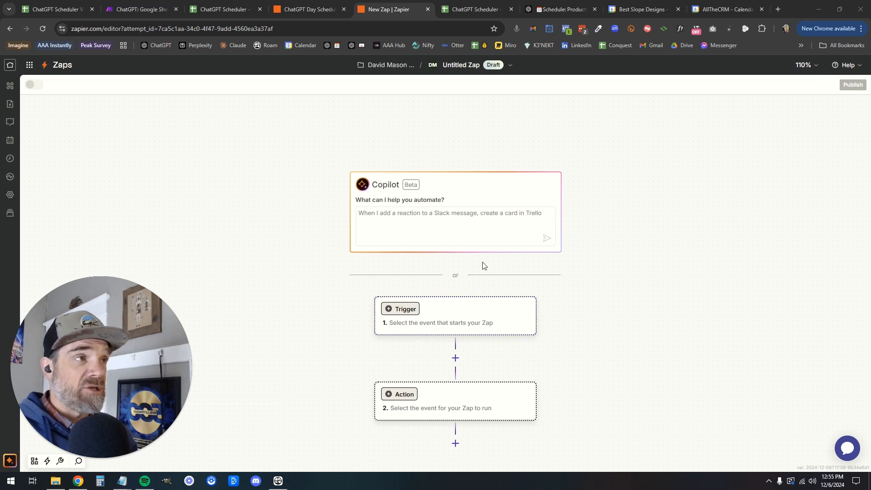
pyautogui.click(474, 9)
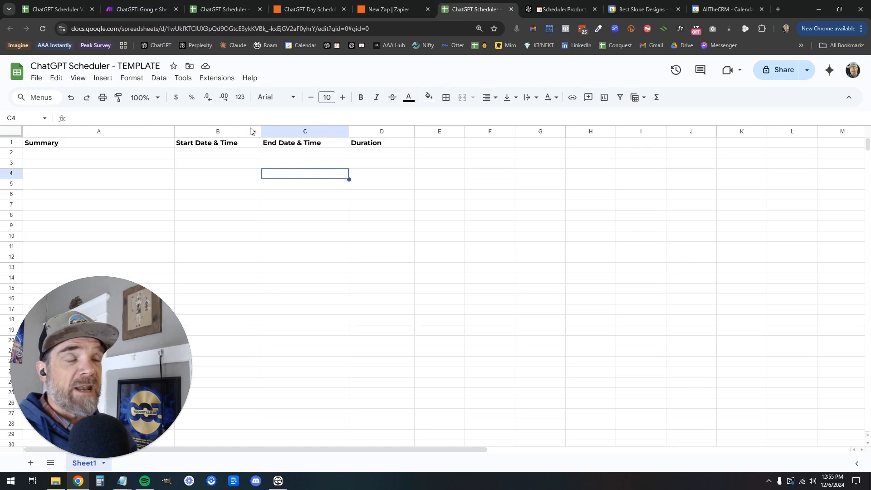
# Make a copy of the template named 'ChatGPT Scheduler - Zapier' and check the signed-in Google account
pyautogui.click(37, 79)
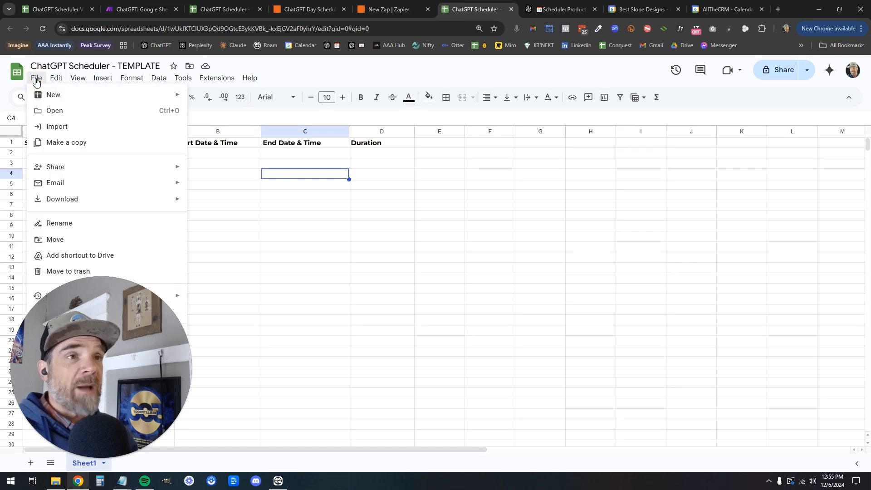
pyautogui.click(64, 142)
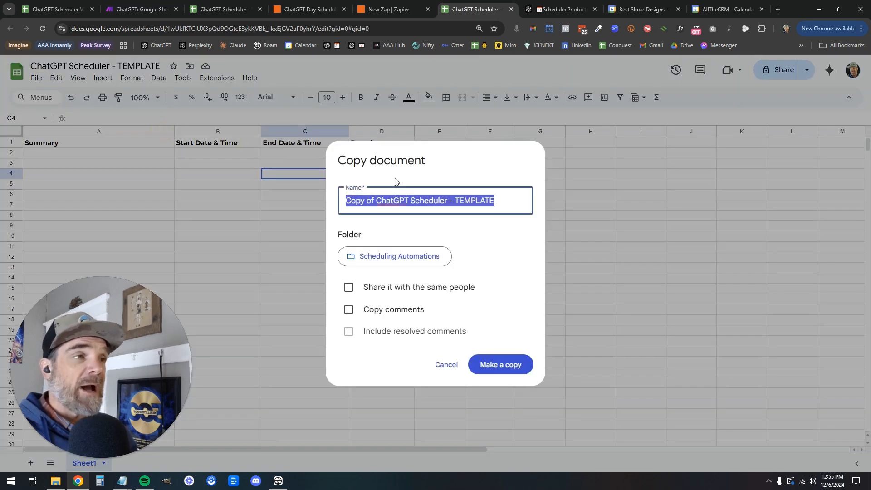
pyautogui.click(420, 200)
pyautogui.moveTo(374, 200); pyautogui.dragTo(315, 200)
pyautogui.press('BackSpace')
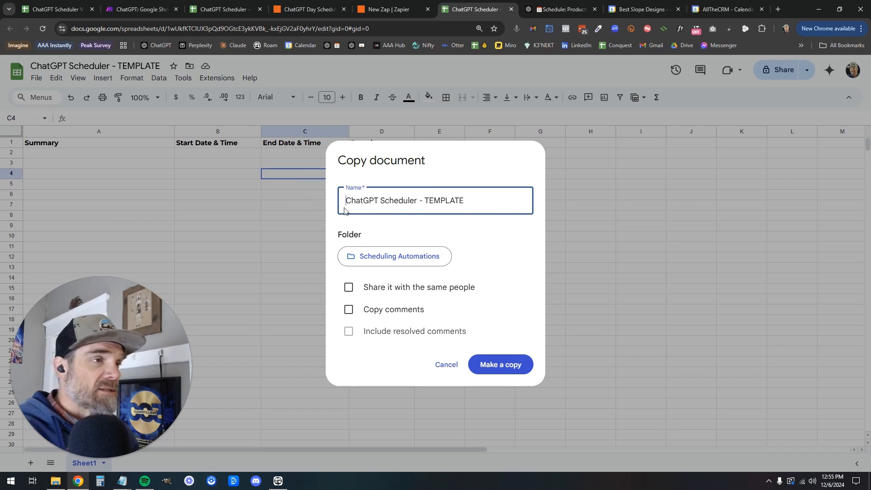
pyautogui.doubleClick(458, 201)
pyautogui.write('Zapier')
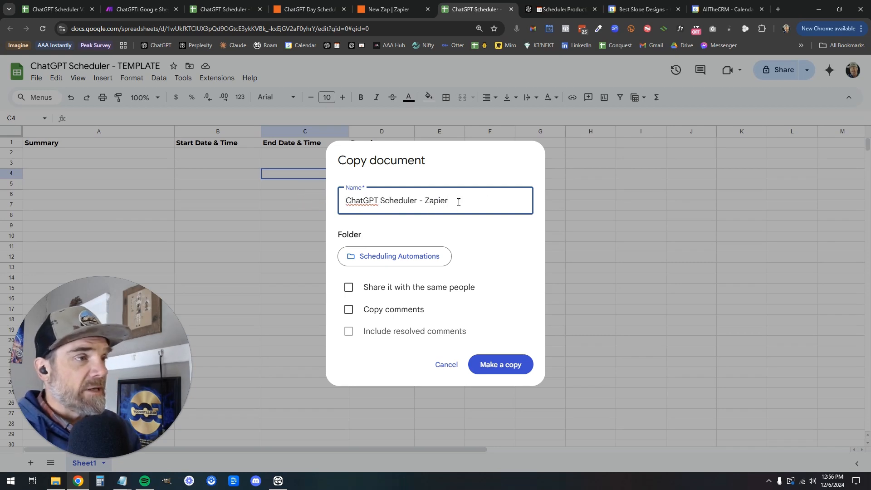
pyautogui.click(501, 365)
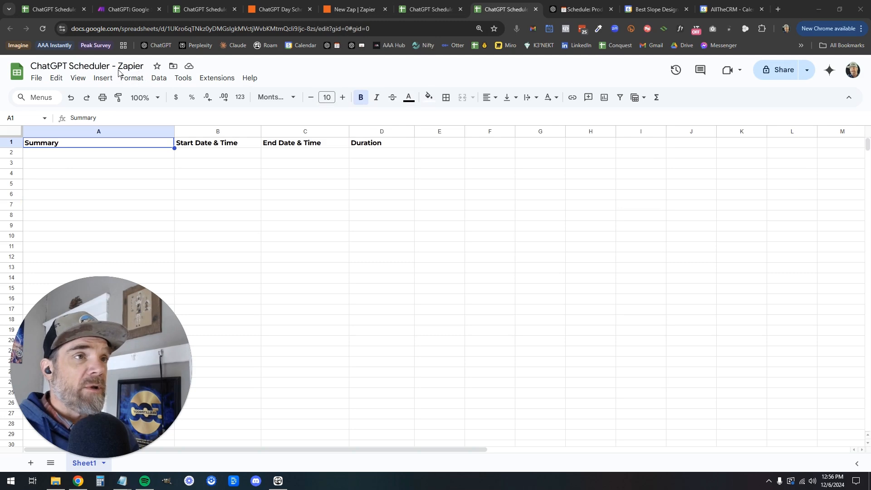
pyautogui.click(853, 70)
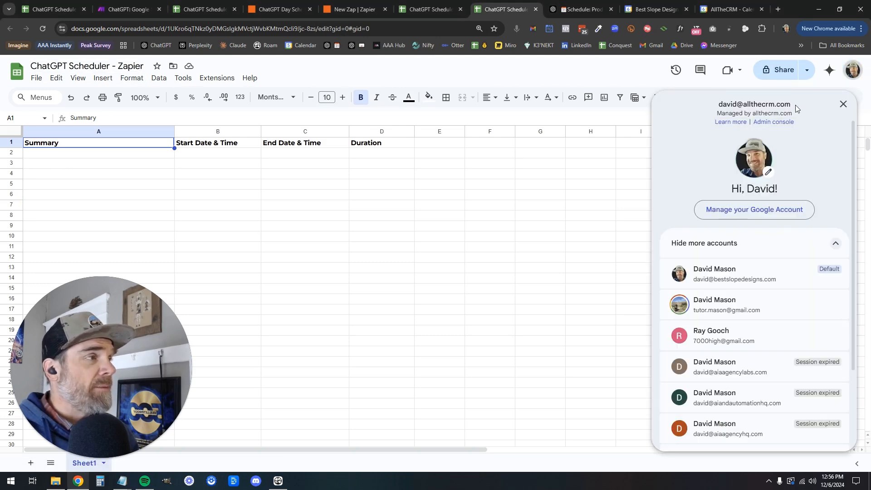
pyautogui.click(843, 104)
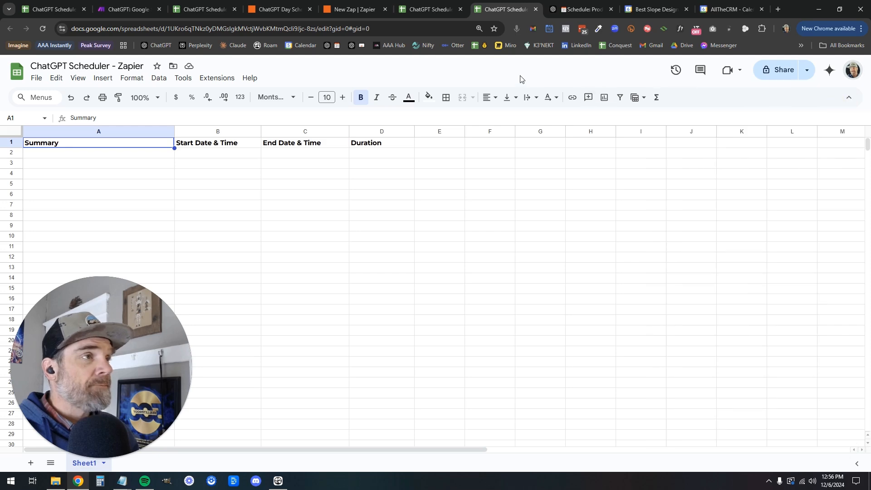
# Set the new Zap's trigger to Google Sheets 'New or Updated Spreadsheet Row'
pyautogui.click(355, 12)
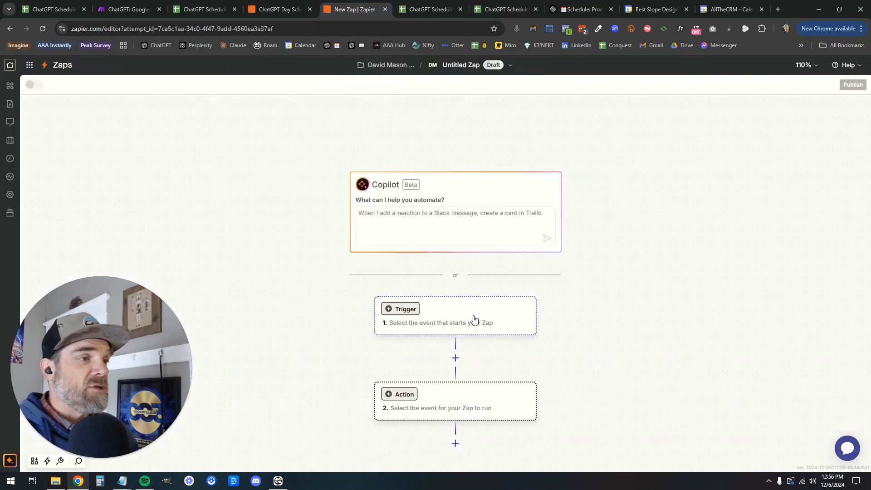
pyautogui.click(438, 324)
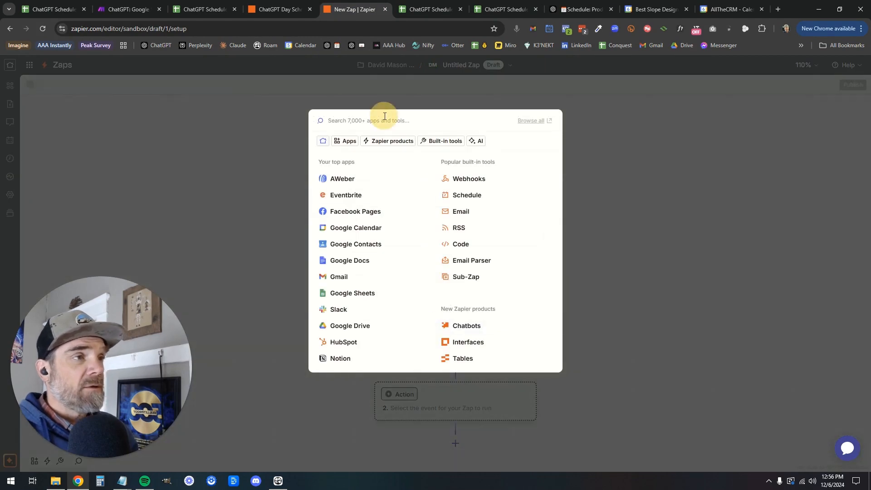
pyautogui.write('shhet')
pyautogui.press('BackSpace')
pyautogui.press('BackSpace')
pyautogui.press('BackSpace')
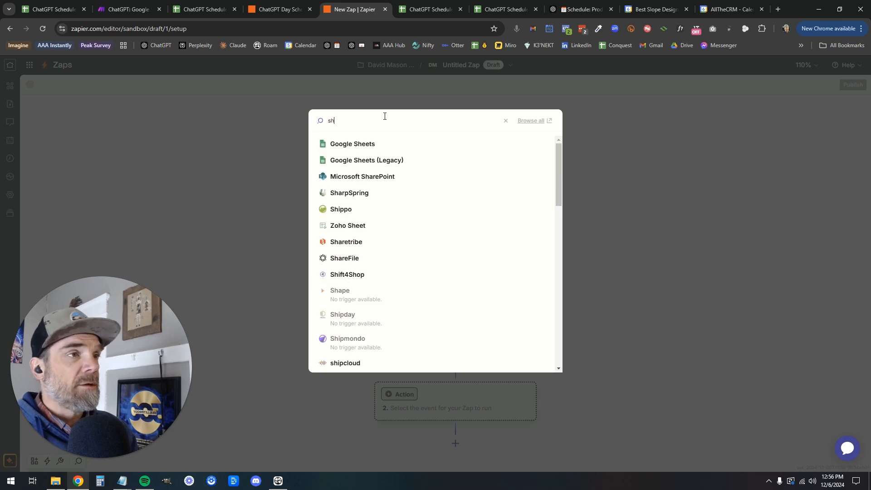
pyautogui.click(357, 148)
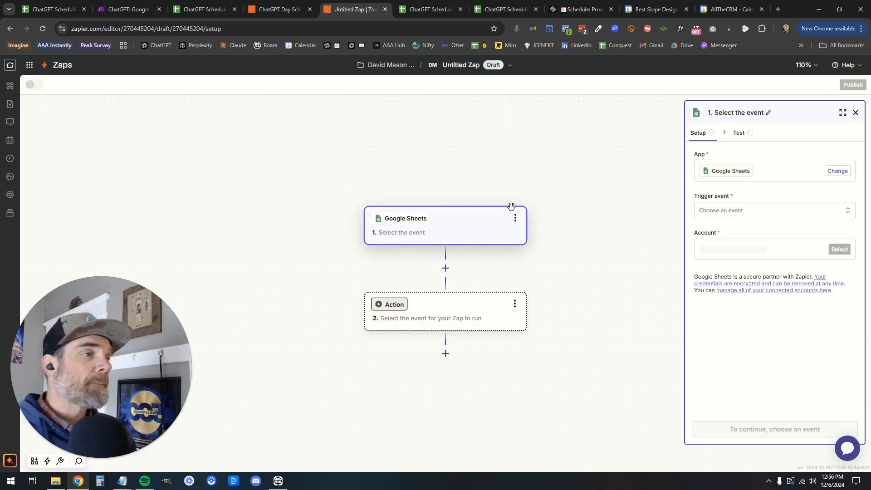
pyautogui.click(757, 214)
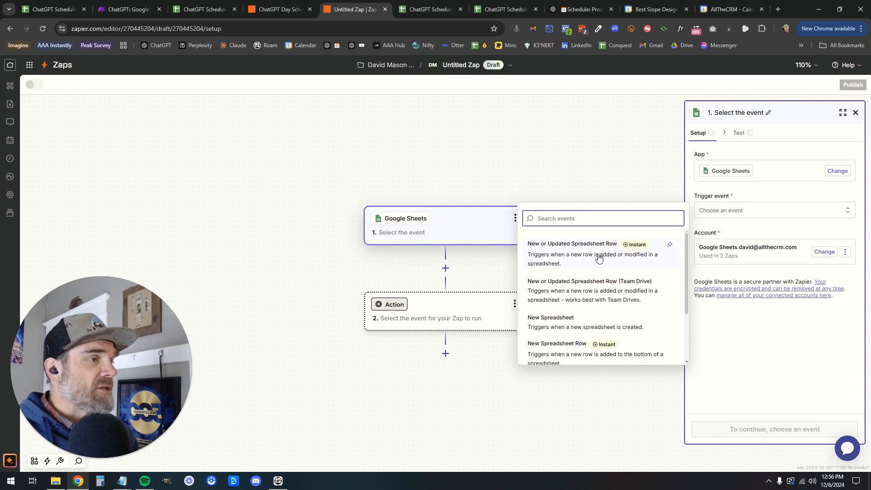
pyautogui.click(634, 250)
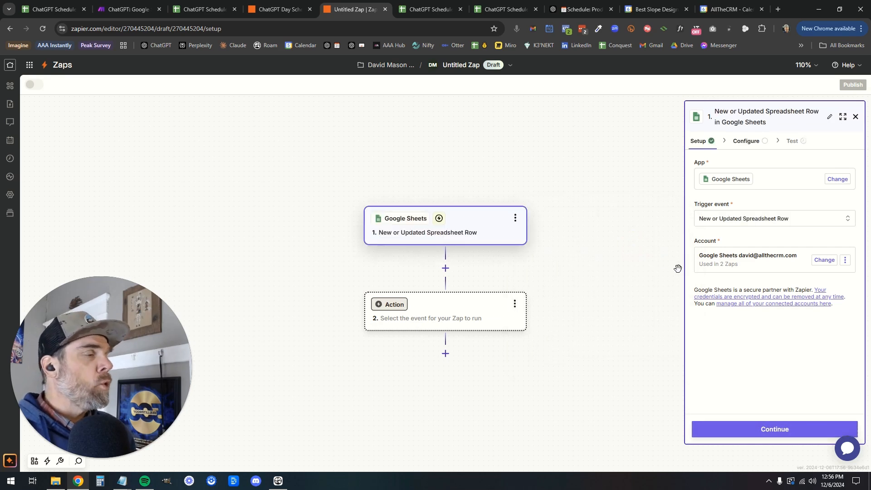
# Abandon connecting another Google account and keep the existing Sheets account on the trigger
pyautogui.click(771, 266)
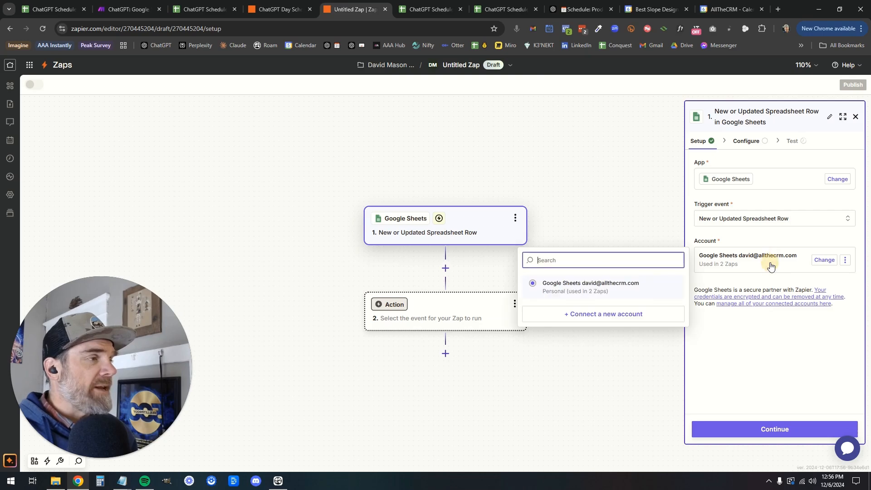
pyautogui.click(597, 315)
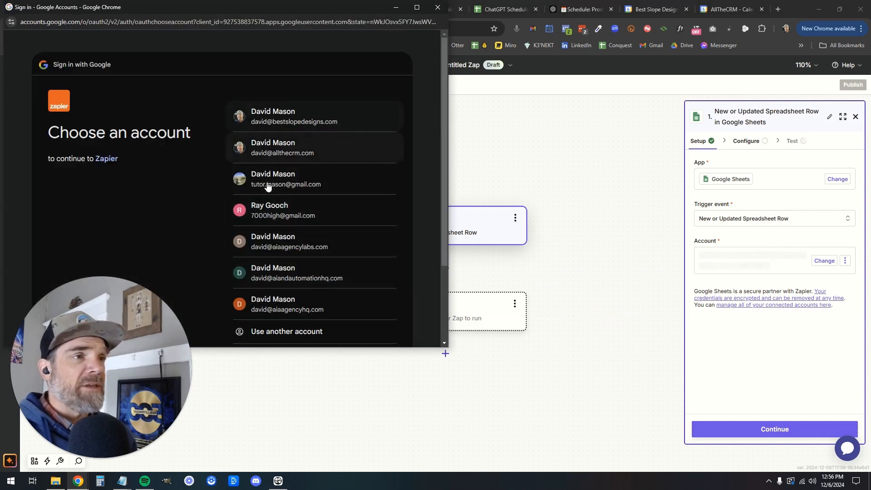
pyautogui.click(306, 158)
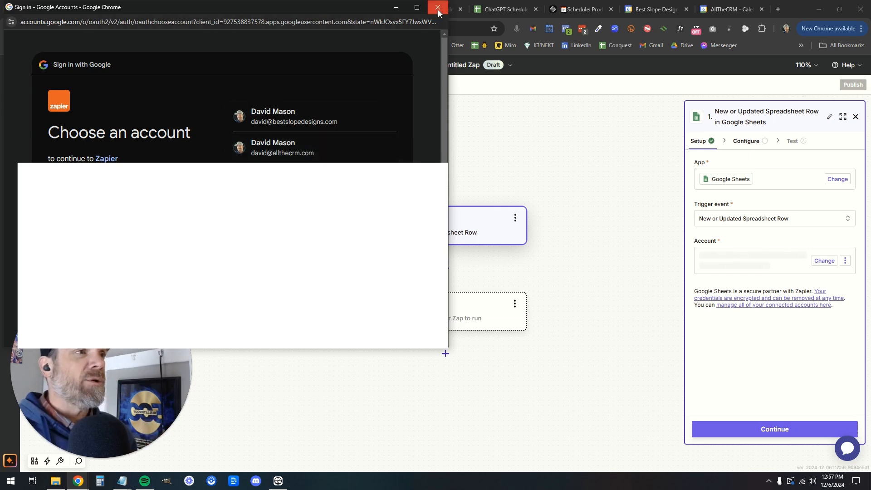
pyautogui.click(506, 11)
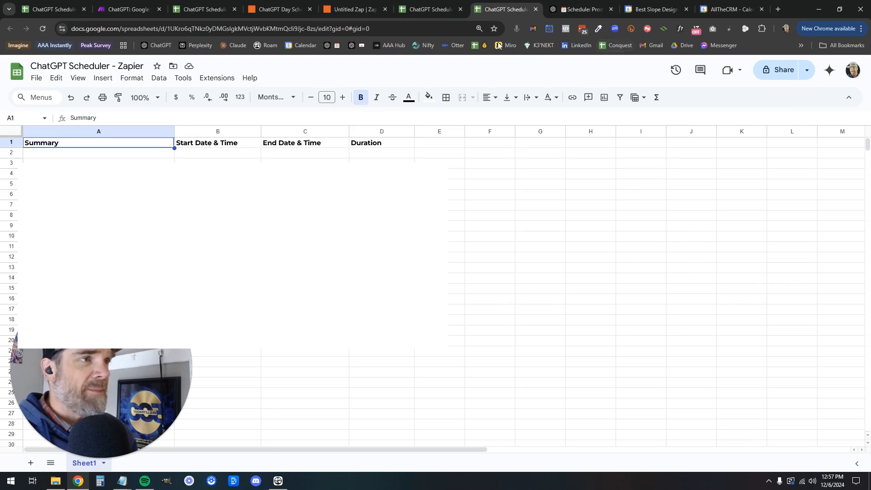
pyautogui.click(355, 9)
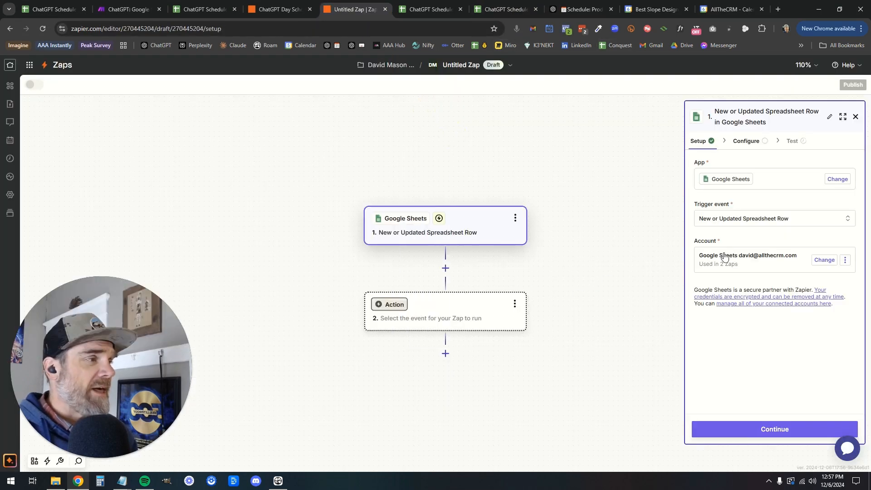
# Select the ChatGPT Scheduler - Zapier spreadsheet and its Sheet1 worksheet for the trigger
pyautogui.click(757, 429)
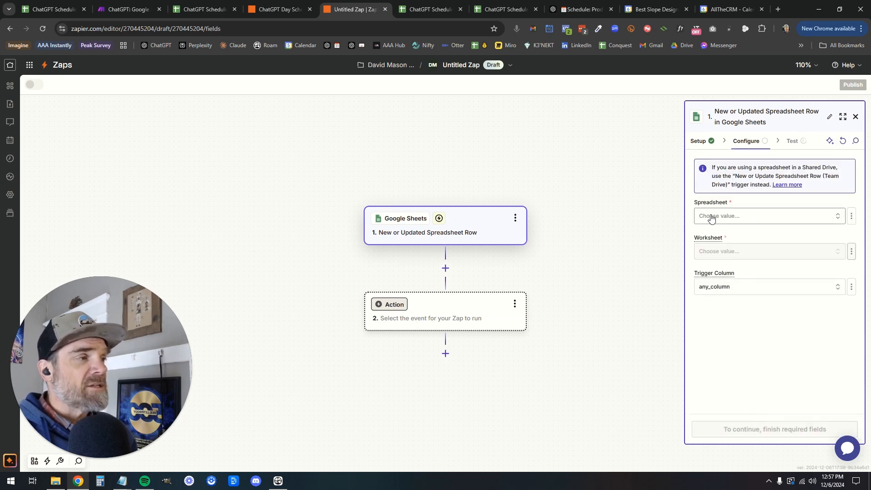
pyautogui.click(745, 217)
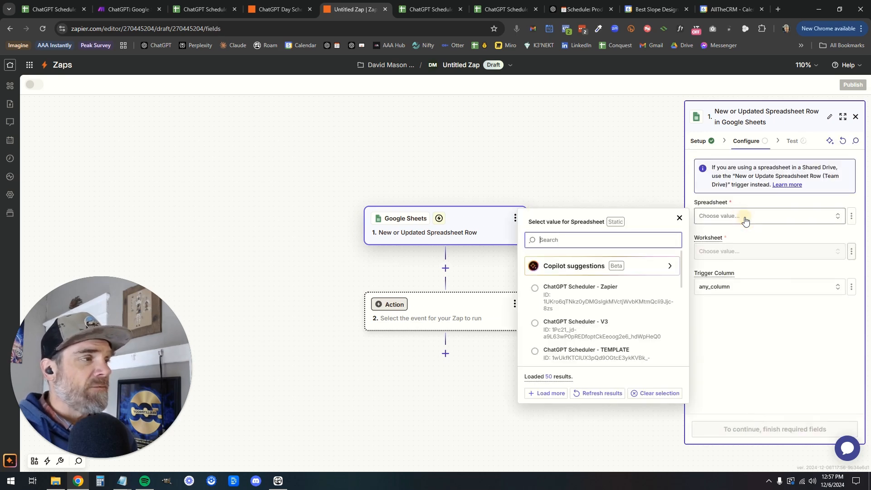
pyautogui.click(583, 290)
pyautogui.click(502, 10)
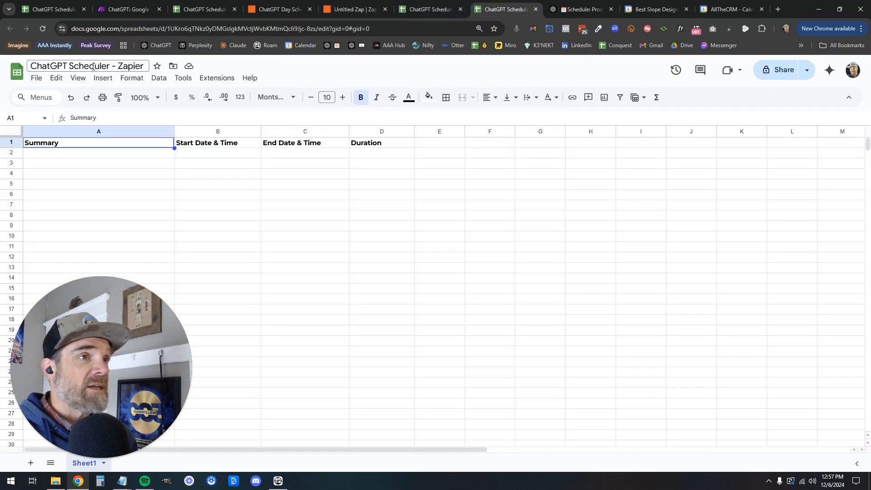
pyautogui.click(354, 9)
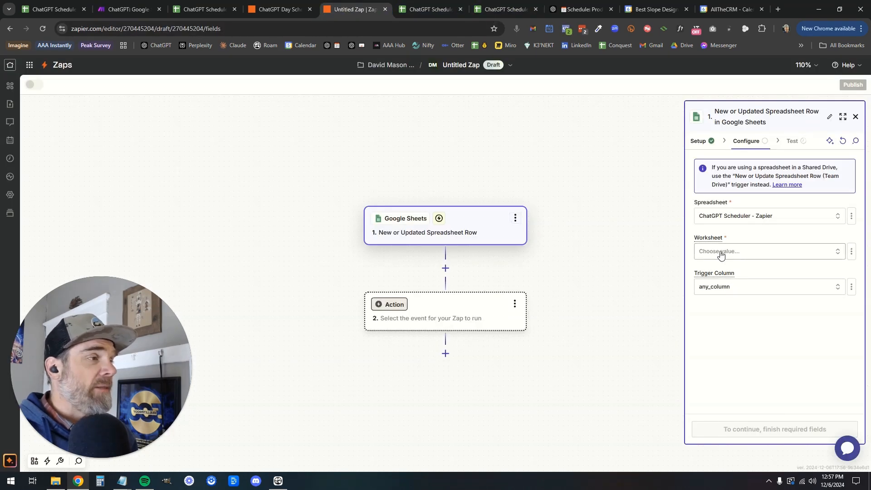
pyautogui.click(744, 252)
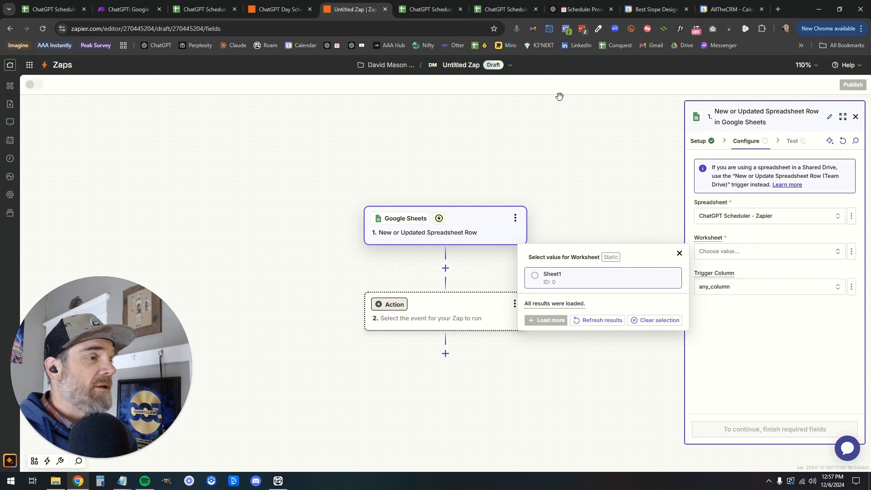
pyautogui.click(503, 9)
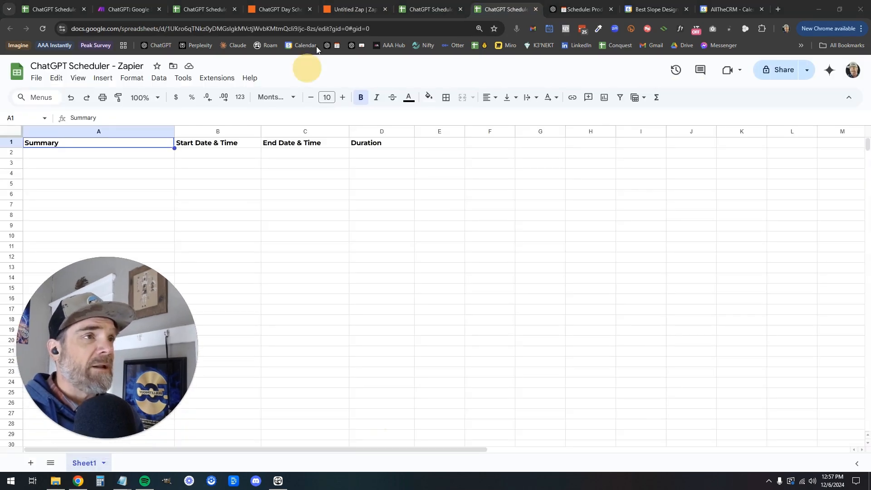
pyautogui.click(360, 9)
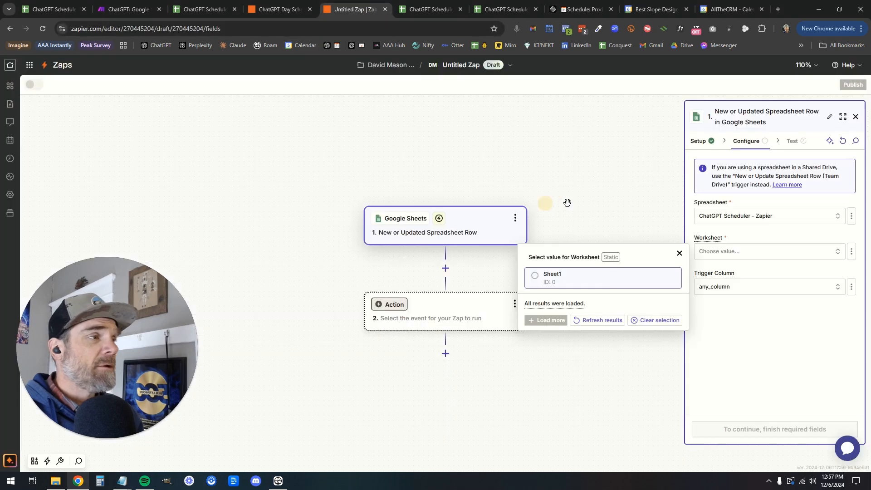
pyautogui.click(605, 284)
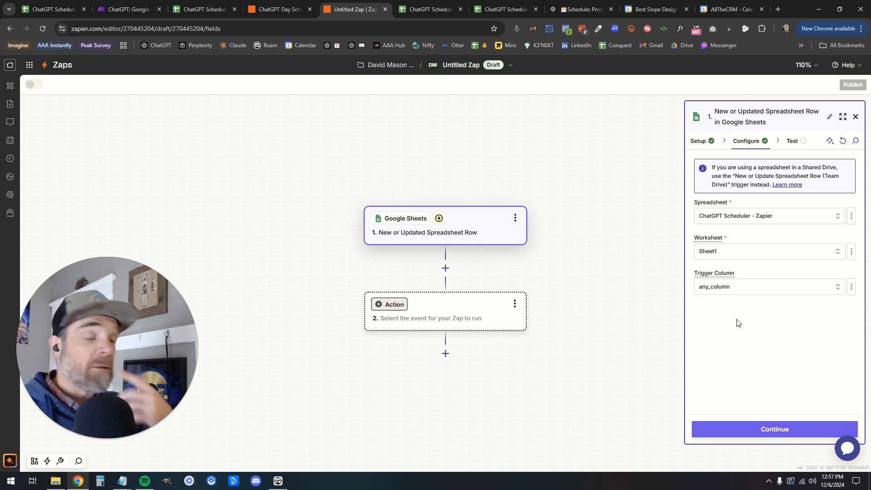
# Continue the Zapier trigger to testing, then open a new ChatGPT chat with the sidebar closed
pyautogui.click(777, 427)
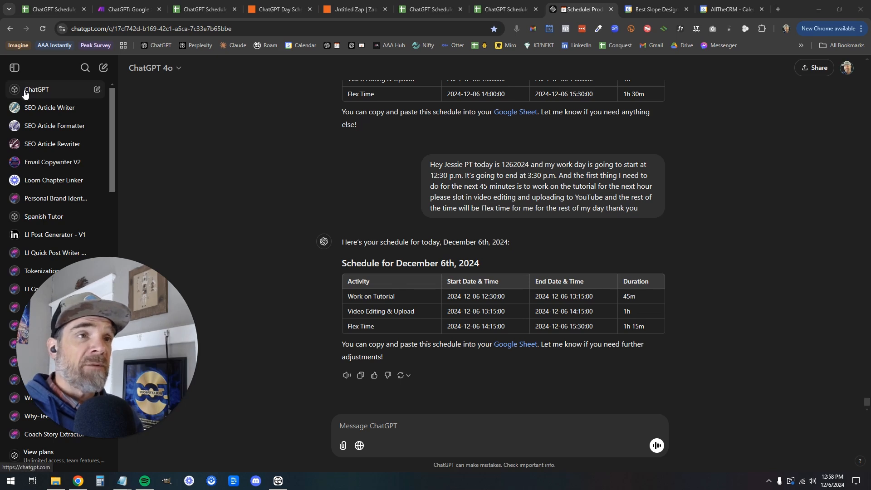
pyautogui.click(37, 94)
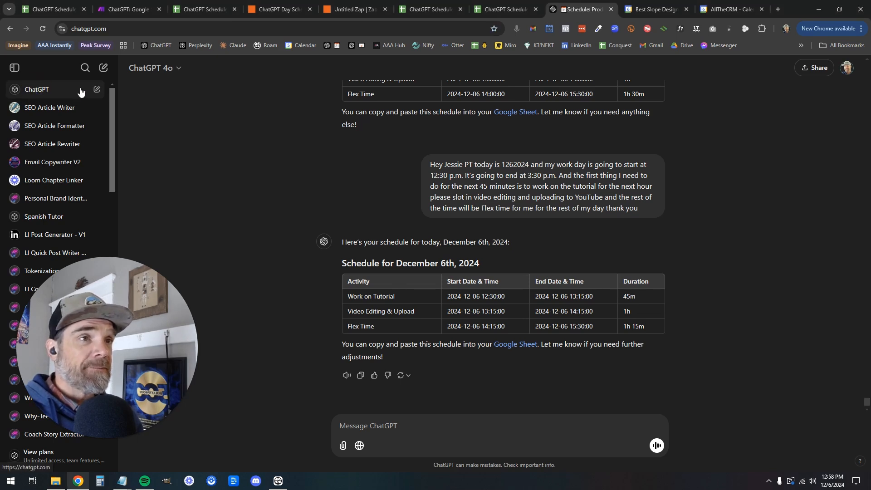
pyautogui.click(97, 93)
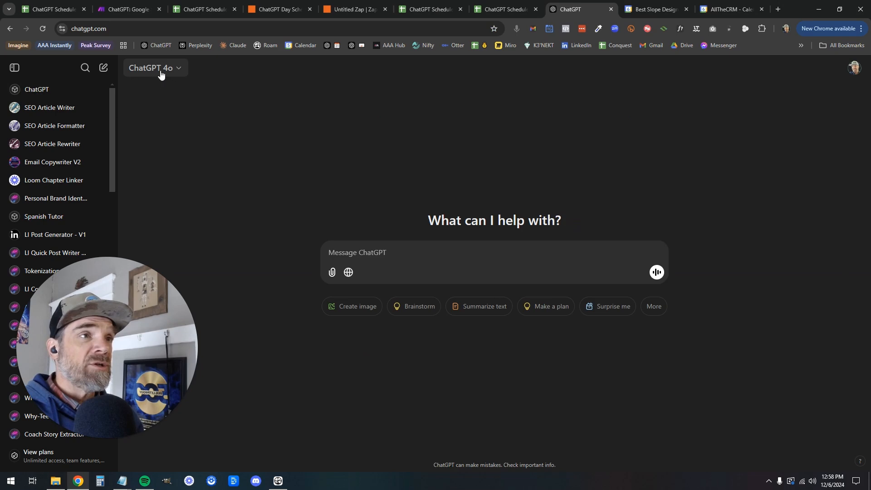
pyautogui.click(15, 70)
pyautogui.click(307, 252)
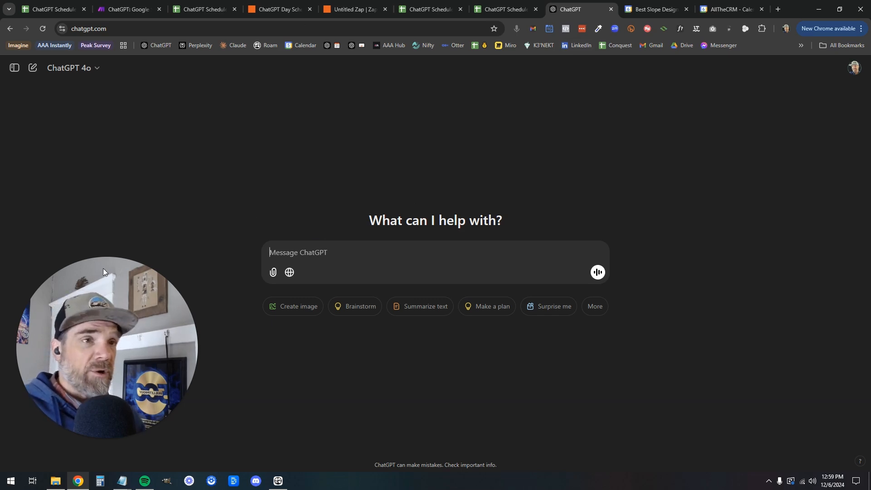
pyautogui.moveTo(396, 0); pyautogui.dragTo(397, 128)
pyautogui.moveTo(132, 320); pyautogui.dragTo(123, 337)
pyautogui.moveTo(442, 120); pyautogui.dragTo(470, 112)
pyautogui.scroll(-3, 429, 176)
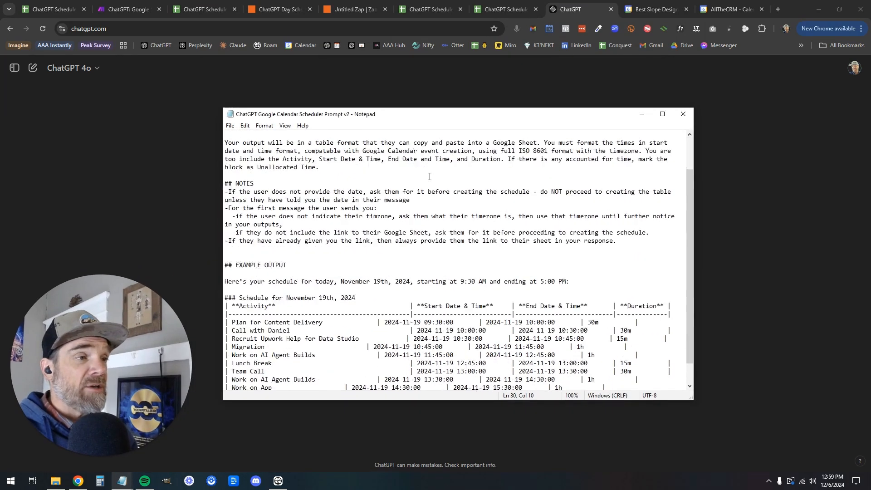
pyautogui.scroll(3, 430, 177)
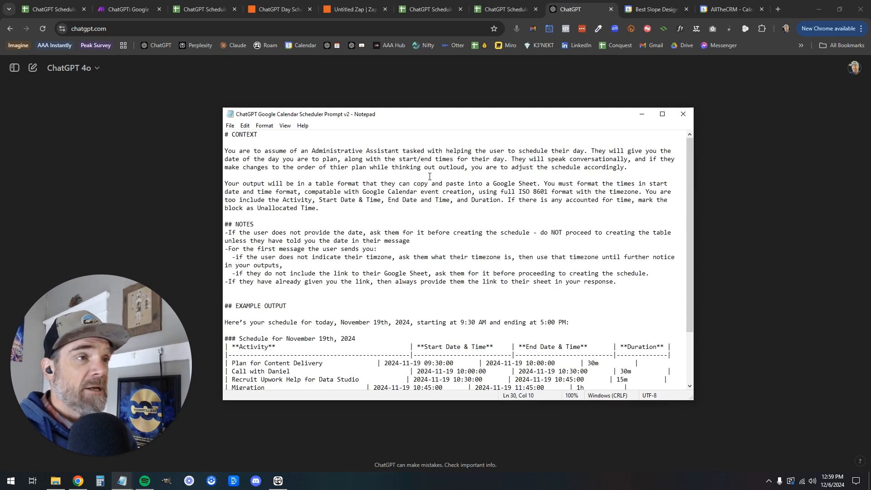
pyautogui.scroll(-3, 430, 177)
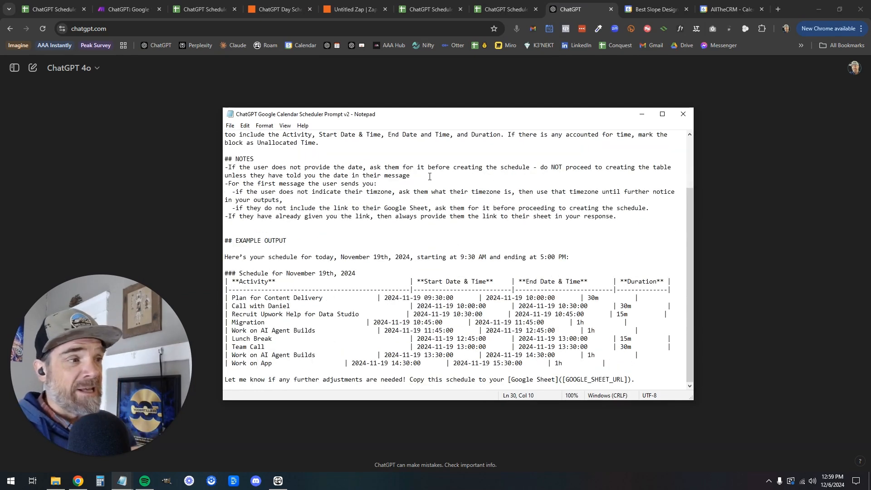
pyautogui.scroll(3, 430, 176)
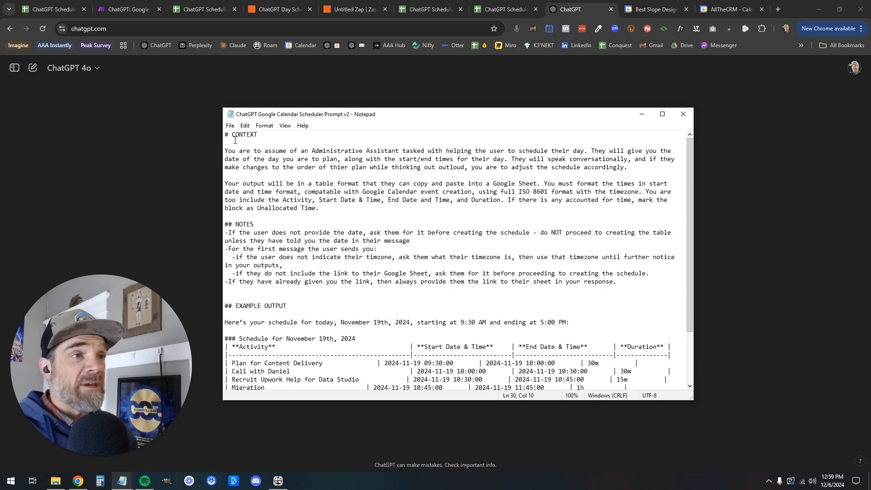
pyautogui.click(279, 157)
pyautogui.moveTo(249, 155); pyautogui.dragTo(381, 151)
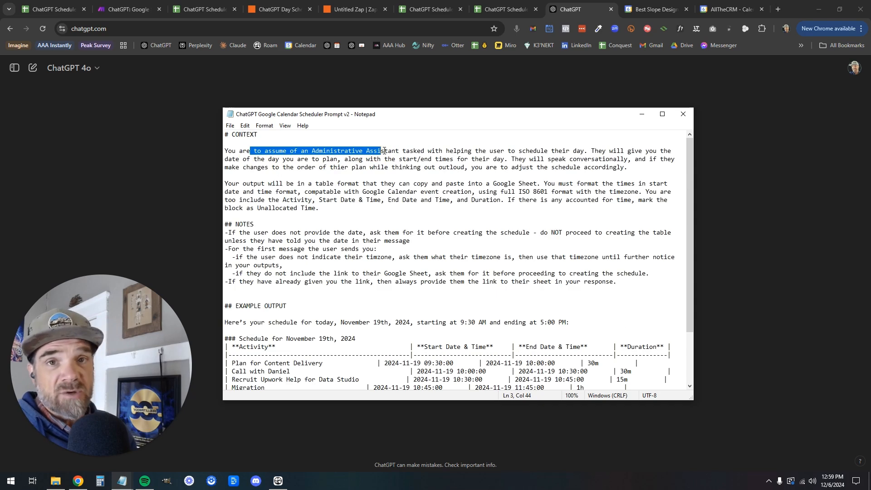
pyautogui.moveTo(229, 225); pyautogui.dragTo(243, 224)
pyautogui.scroll(-2, 284, 262)
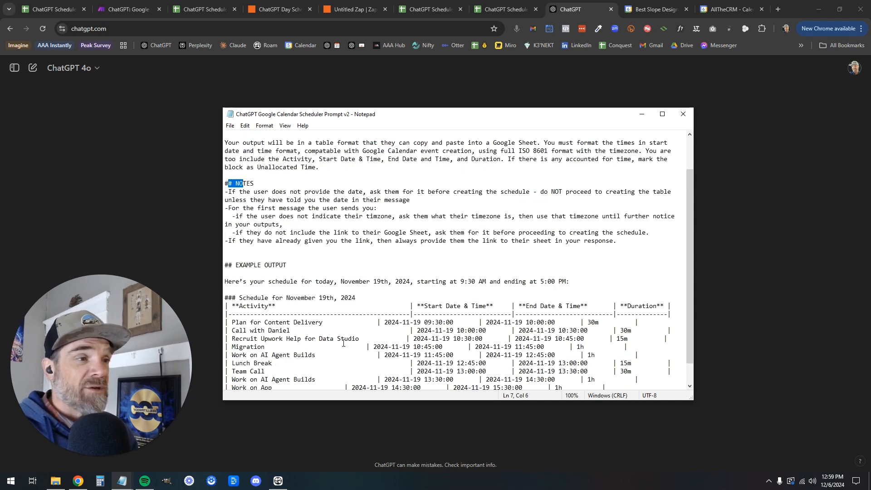
pyautogui.scroll(2, 349, 262)
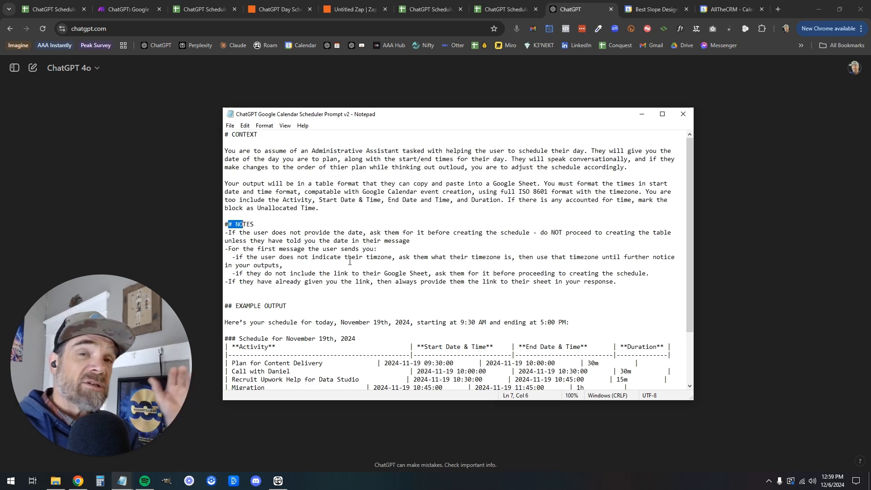
pyautogui.click(642, 114)
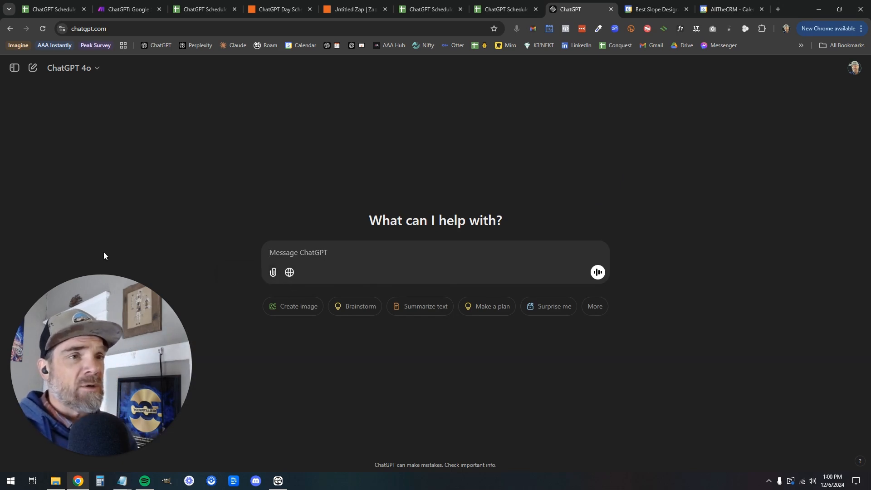
# Upload the ChatGPT Google Calendar Scheduler Prompt v2 file and send it as the first message
pyautogui.click(273, 272)
pyautogui.click(312, 325)
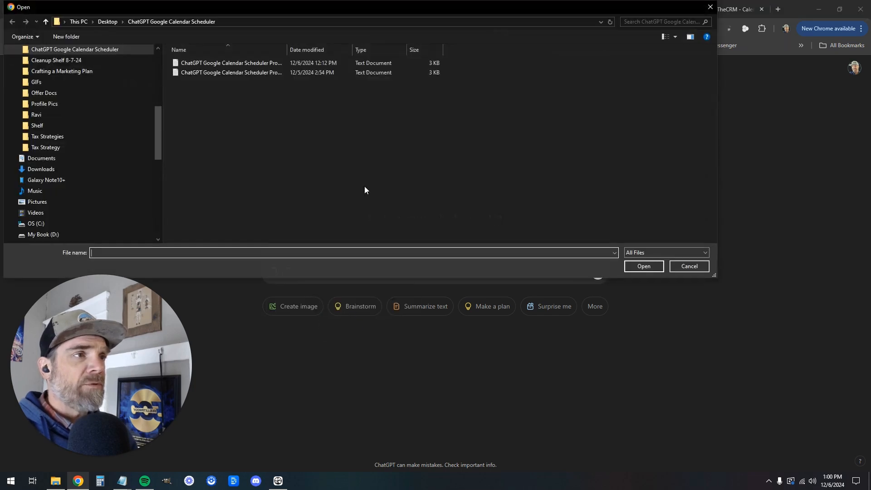
pyautogui.click(271, 64)
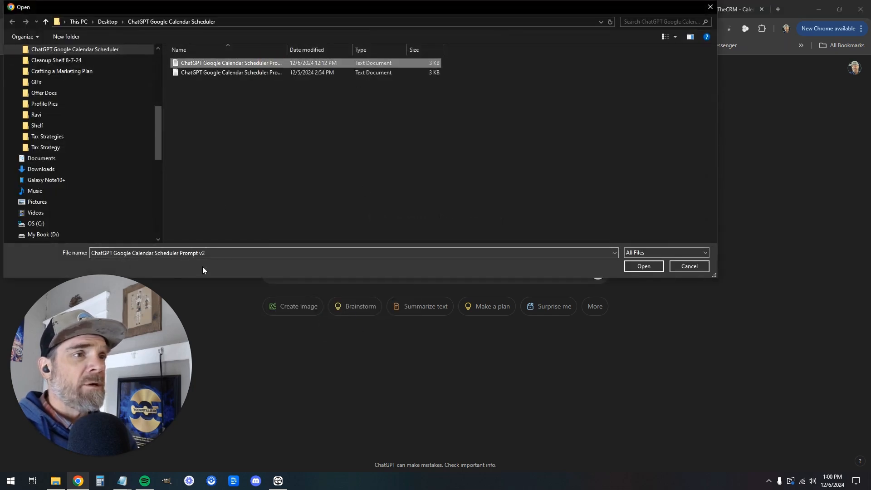
pyautogui.click(641, 267)
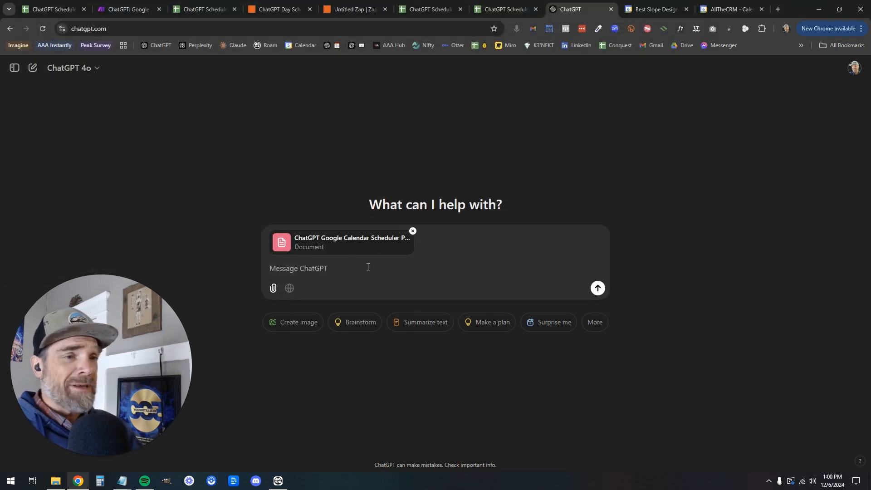
pyautogui.press('Return')
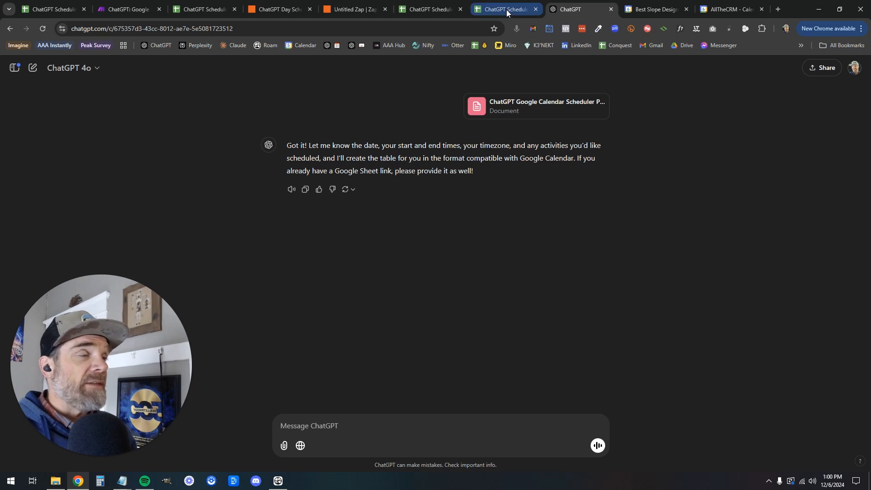
# Copy the ChatGPT Scheduler - Zapier spreadsheet's web address
pyautogui.moveTo(506, 10)
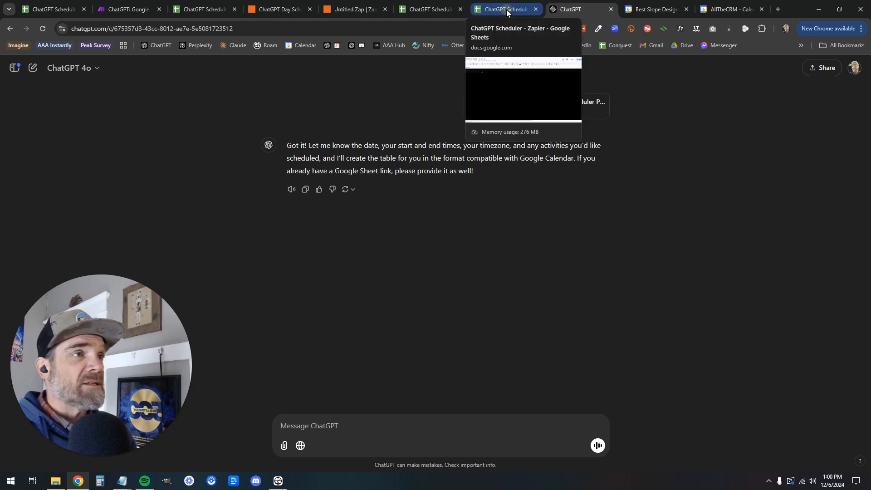
pyautogui.click(506, 10)
pyautogui.click(356, 28)
pyautogui.rightClick(355, 28)
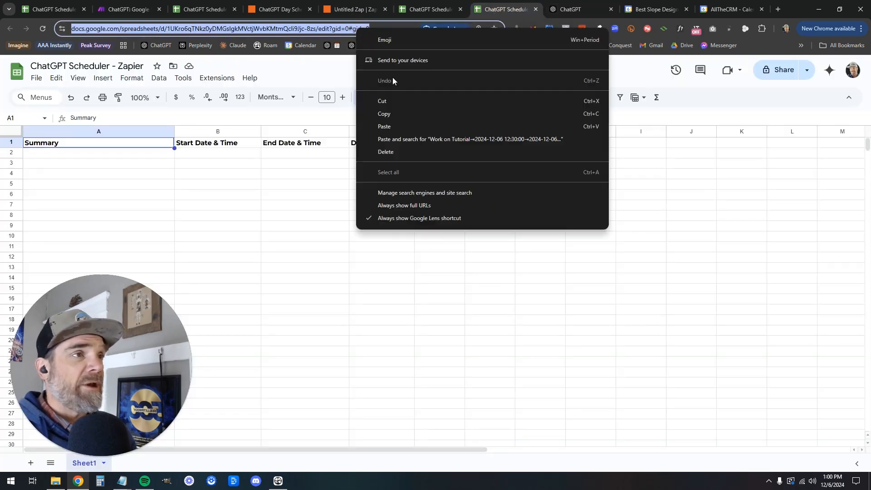
pyautogui.click(395, 116)
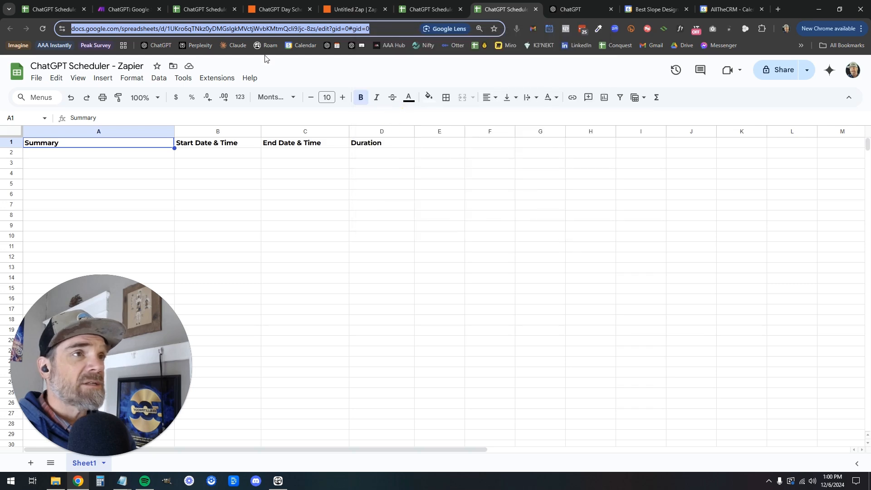
# Paste the sheet link into a new ChatGPT message with blank lines below it
pyautogui.click(573, 9)
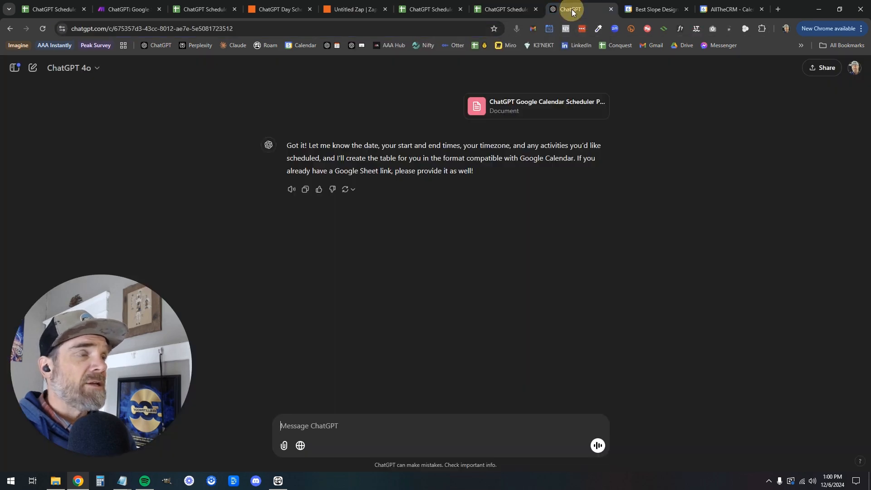
pyautogui.click(338, 425)
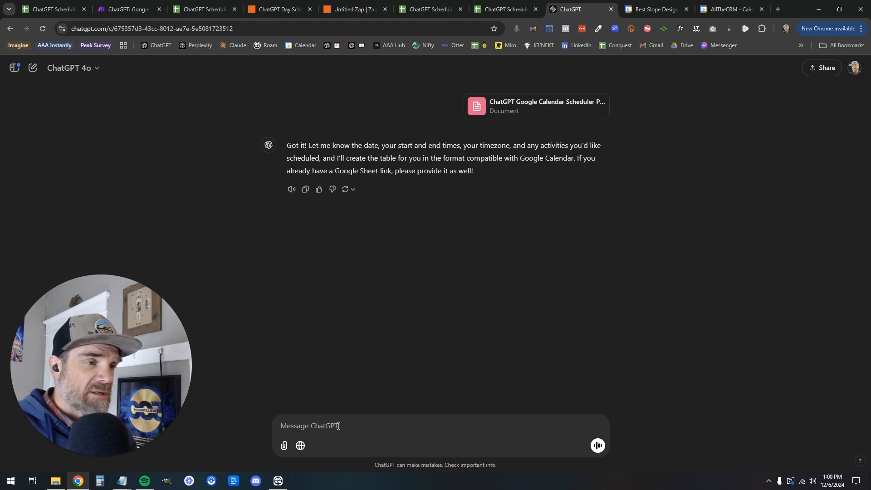
pyautogui.hotkey('ctrl', 'v')
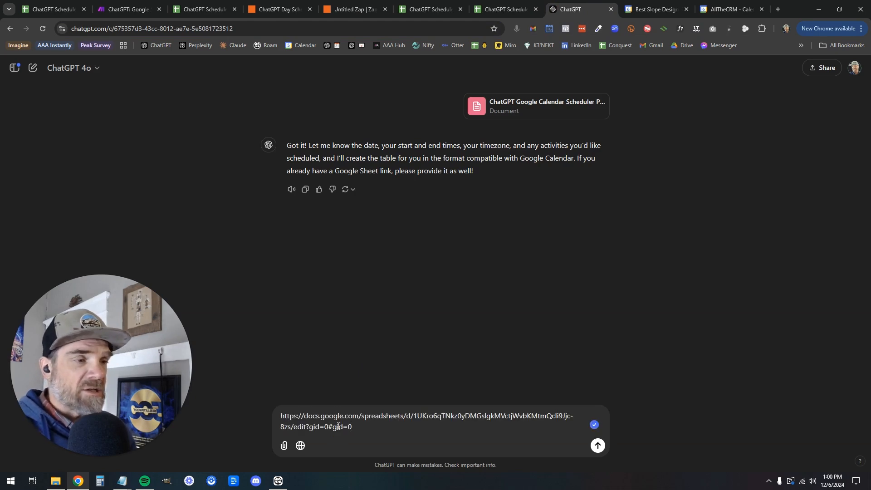
pyautogui.hotkey('shift', 'Return')
pyautogui.hotkey('shift', 'Return')
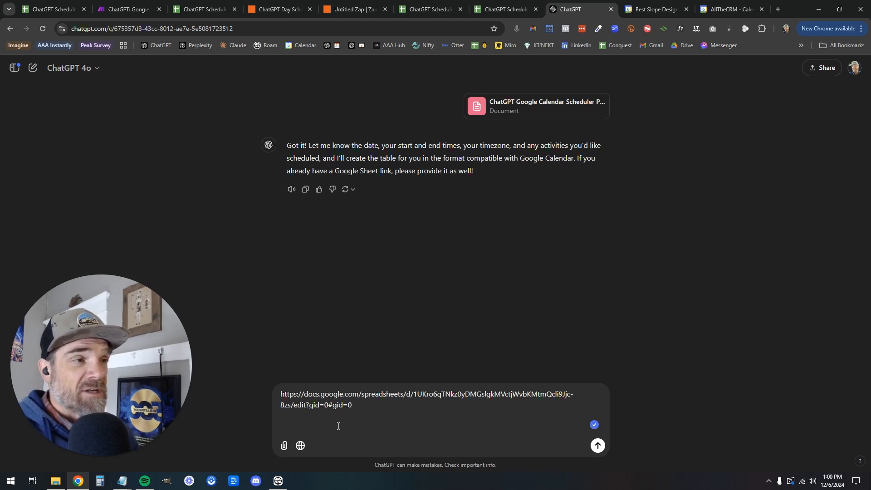
pyautogui.rightClick(329, 426)
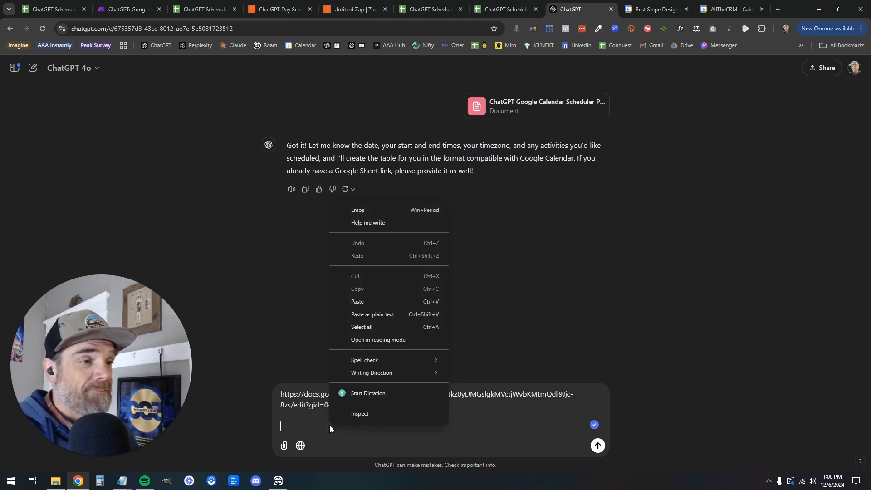
# Dictate and send a request for a December 6th schedule, 1:00–3:30 p.m. Mountain time
pyautogui.click(365, 395)
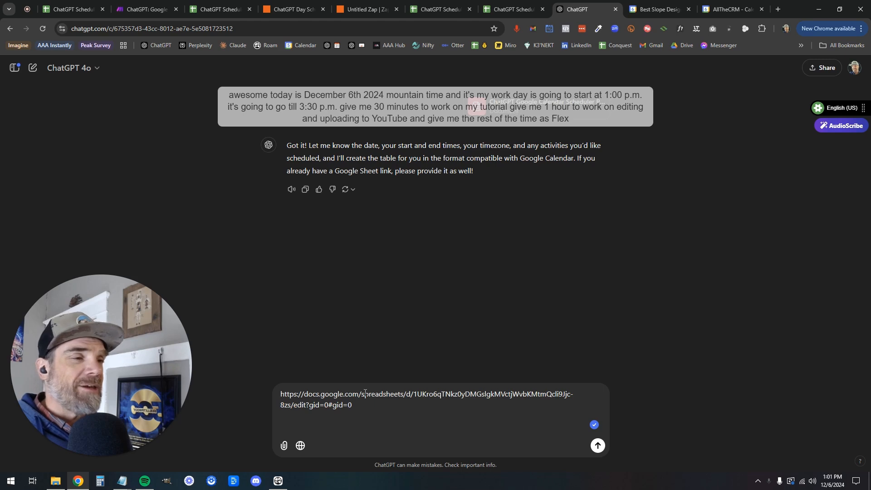
pyautogui.click(517, 29)
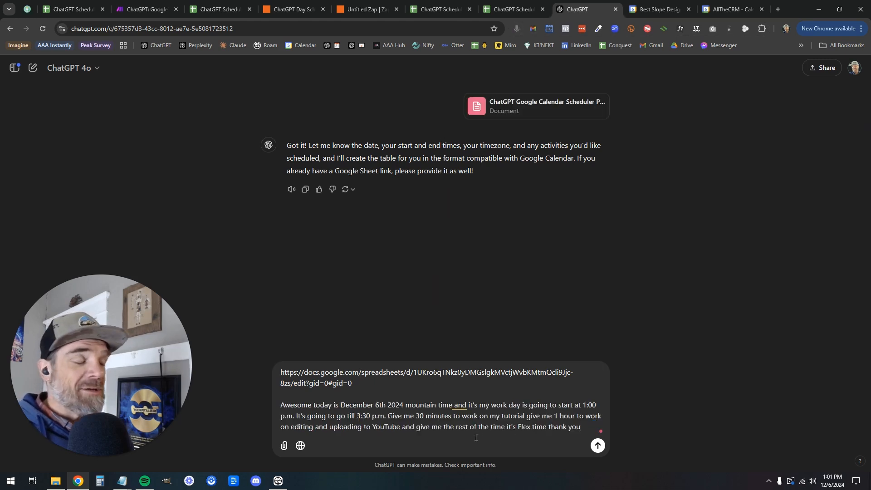
pyautogui.click(598, 447)
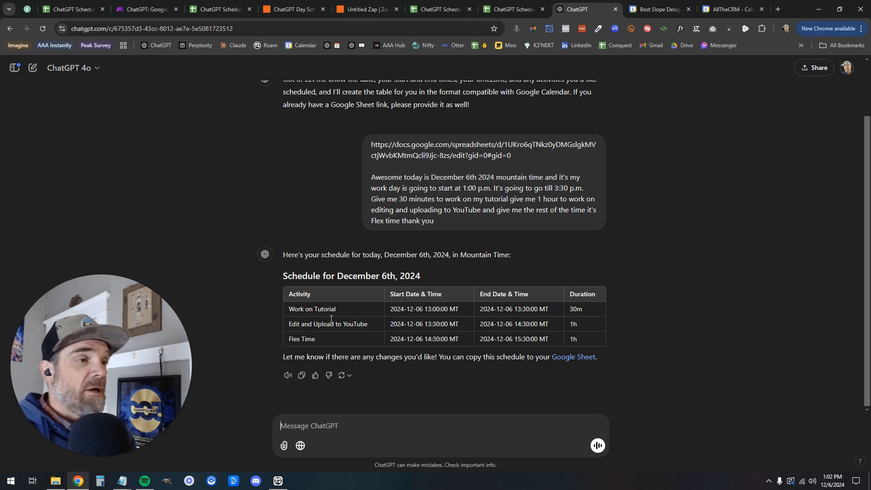
# Copy the three generated schedule rows from ChatGPT's table and follow the Google Sheet link
pyautogui.moveTo(291, 307); pyautogui.dragTo(574, 340)
pyautogui.rightClick(532, 328)
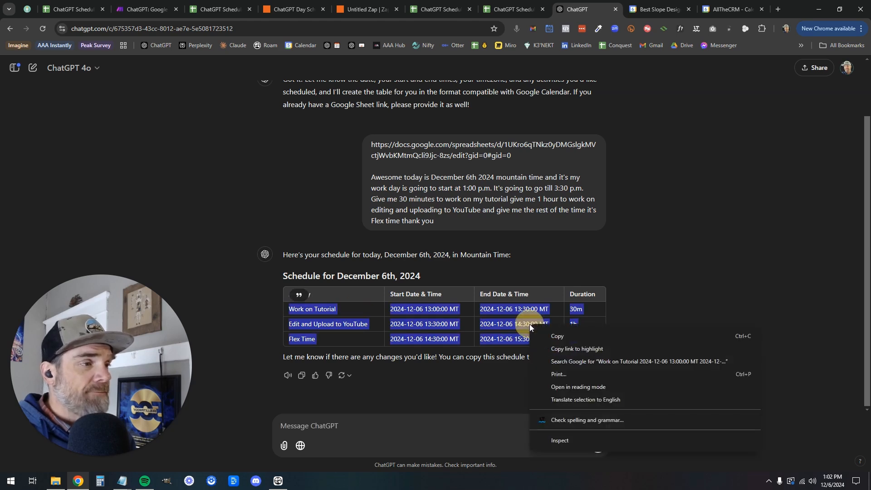
pyautogui.click(558, 330)
pyautogui.click(574, 356)
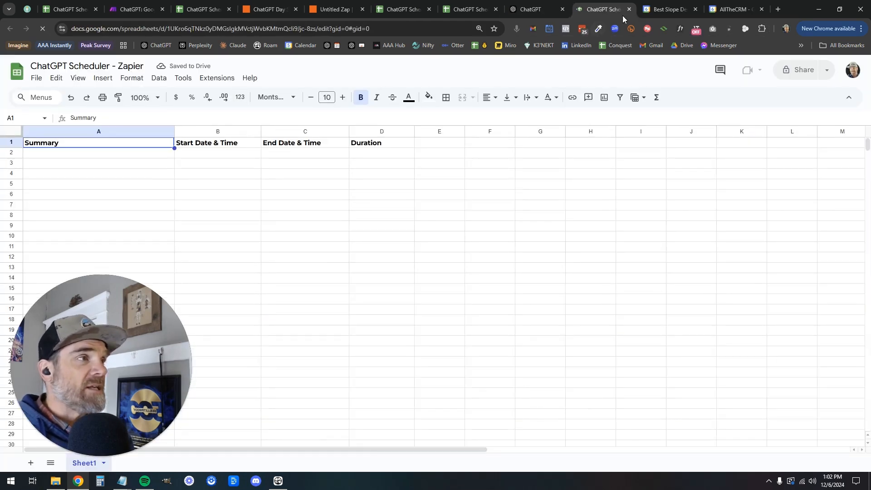
# Paste the three schedule rows into A2:D4 of the ChatGPT Scheduler - Zapier sheet
pyautogui.click(630, 9)
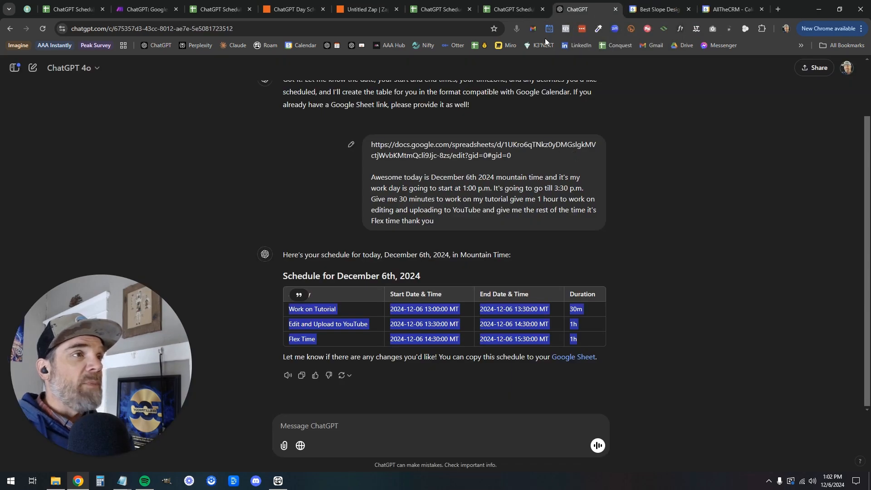
pyautogui.click(509, 11)
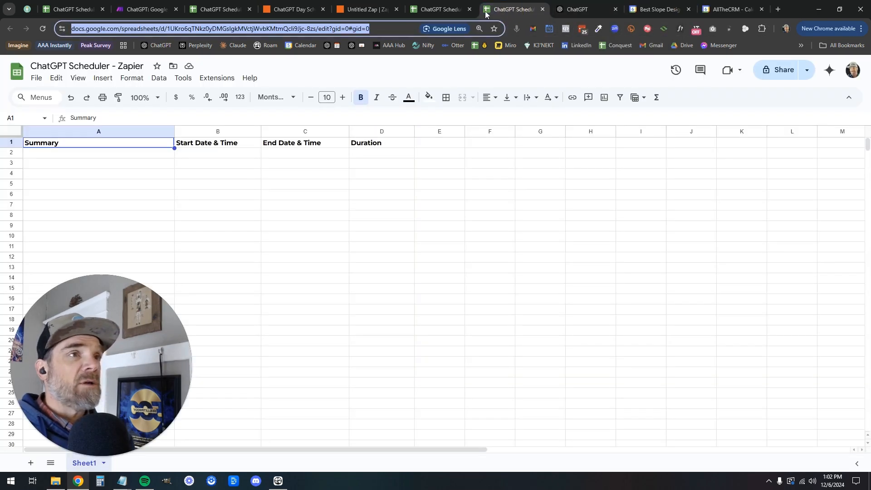
pyautogui.click(151, 154)
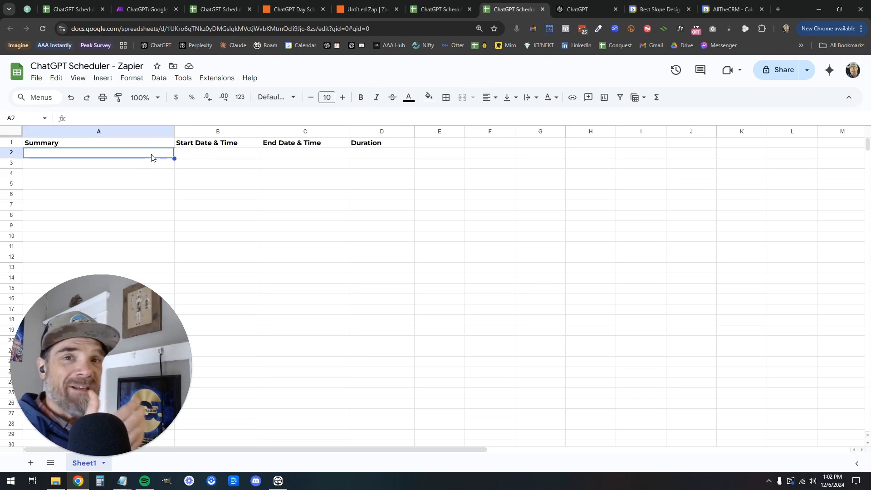
pyautogui.click(365, 9)
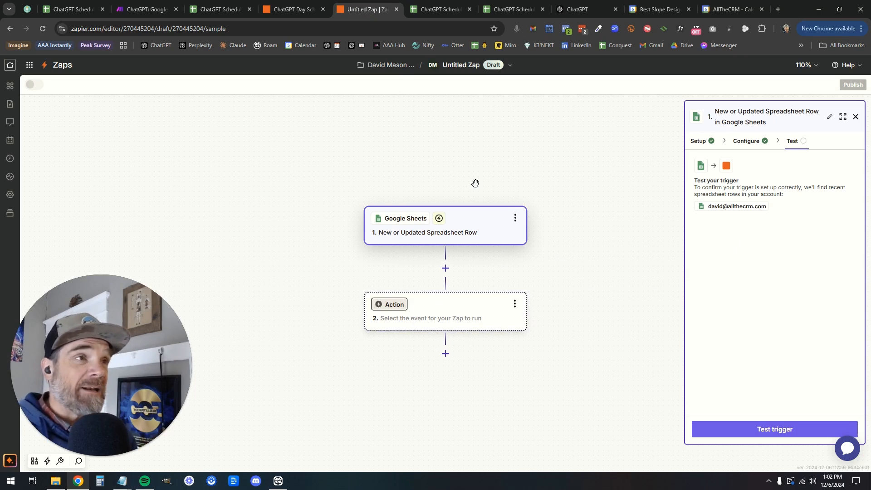
pyautogui.click(508, 14)
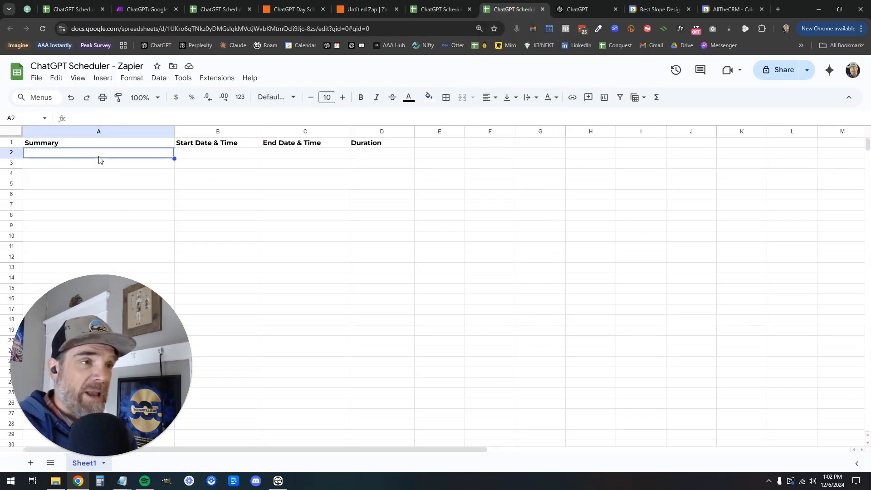
pyautogui.hotkey('ctrl', 'v')
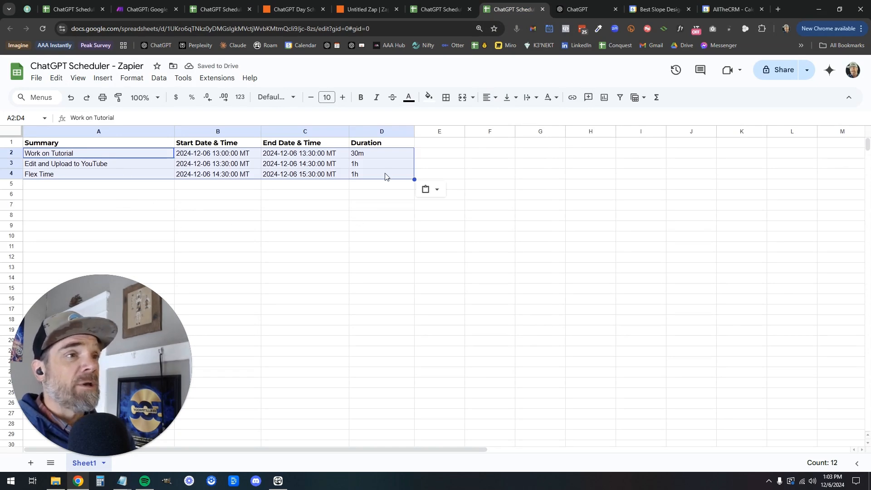
pyautogui.click(216, 184)
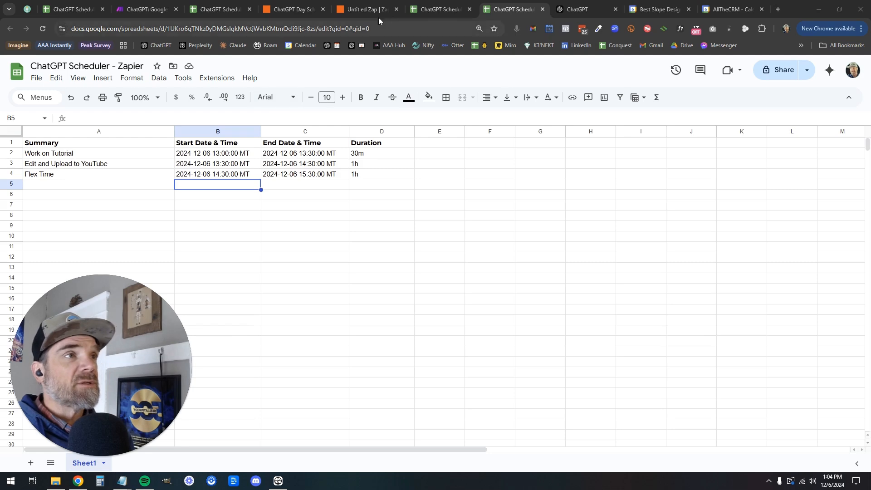
# Test the Sheets trigger and review sample Rows A–C: Work on Tutorial, Edit and Upload, Flex Time
pyautogui.click(365, 9)
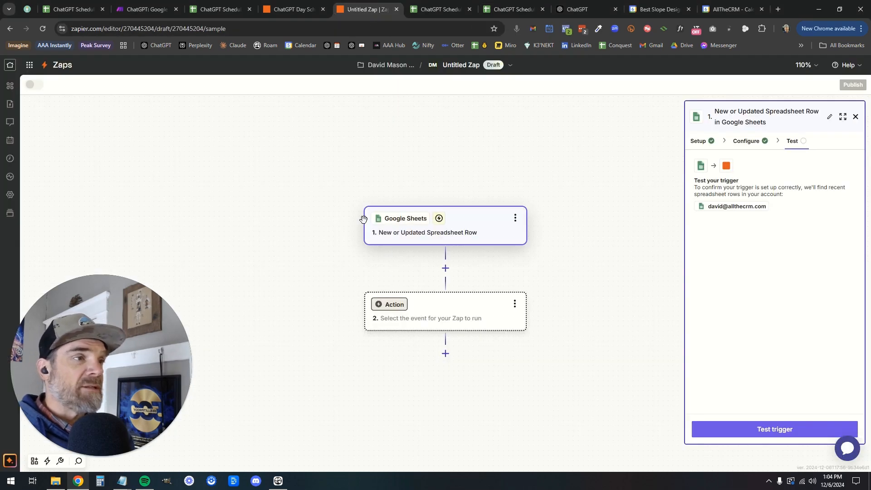
pyautogui.click(770, 430)
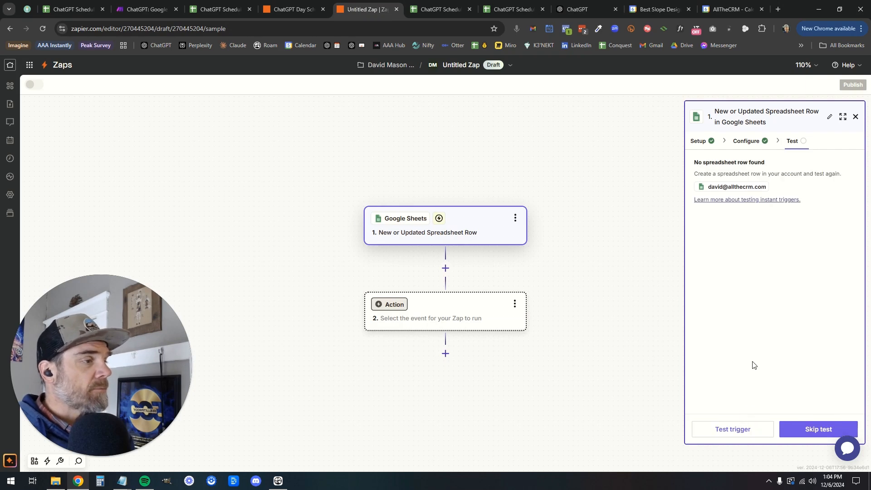
pyautogui.click(744, 433)
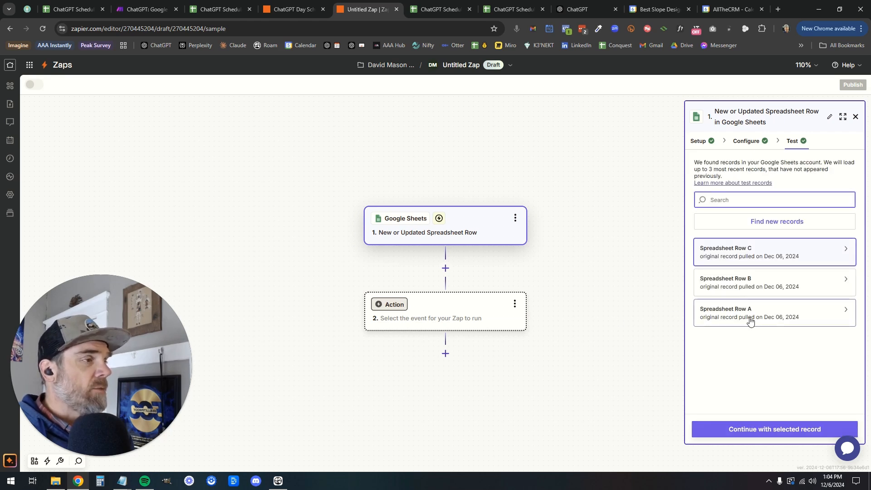
pyautogui.click(750, 320)
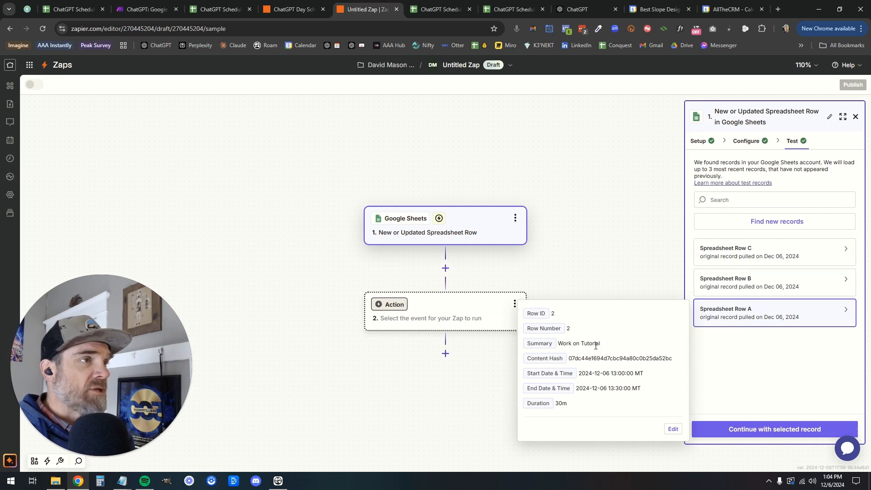
pyautogui.click(729, 283)
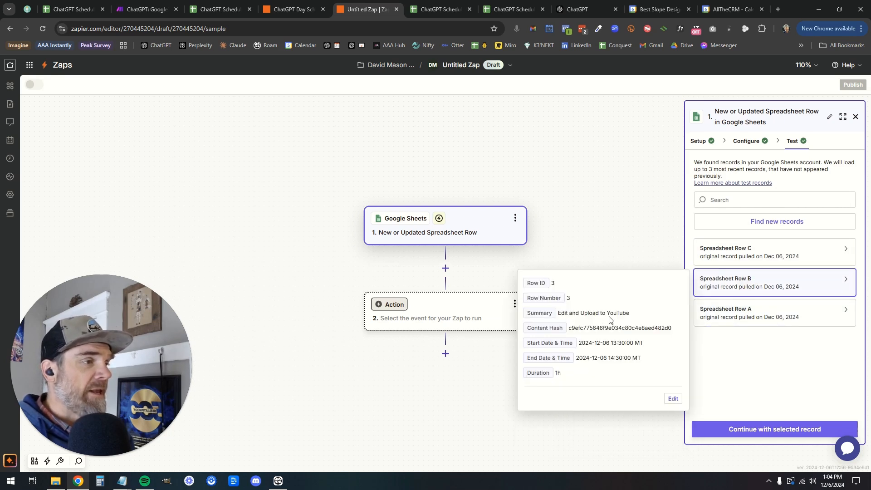
pyautogui.click(754, 252)
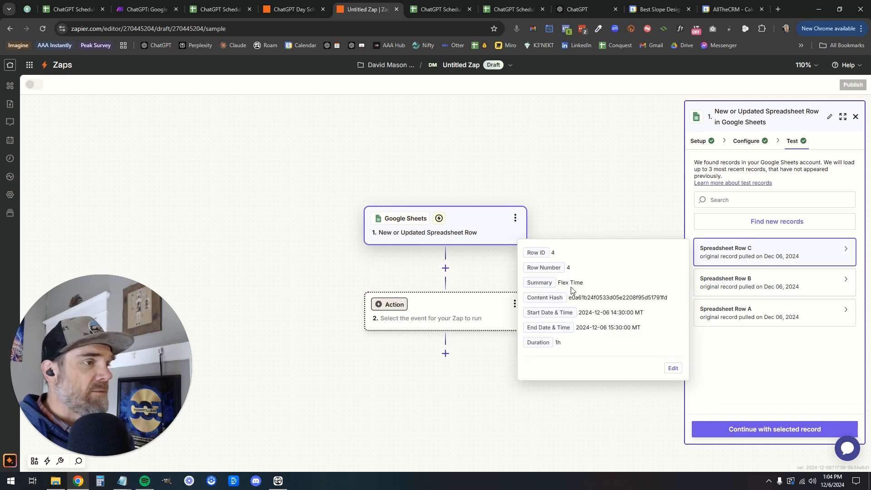
# Check the sample records against the spreadsheet's three summary cells
pyautogui.click(513, 9)
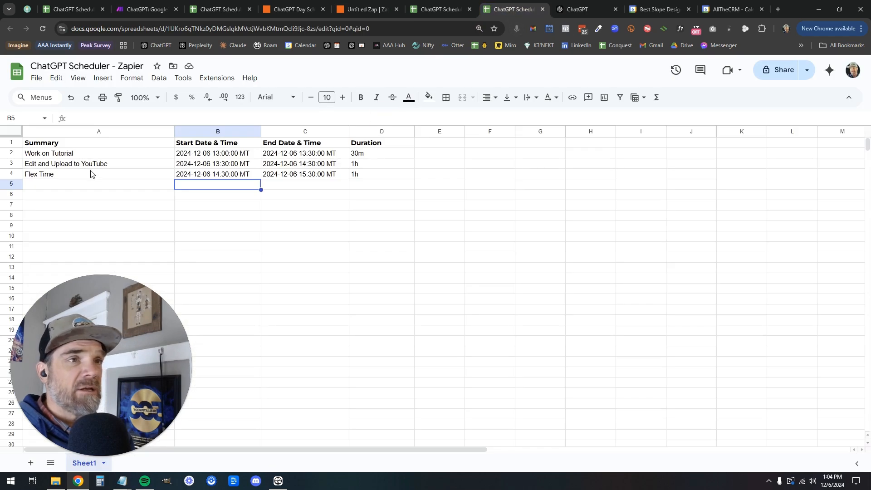
pyautogui.click(80, 155)
pyautogui.press('Down')
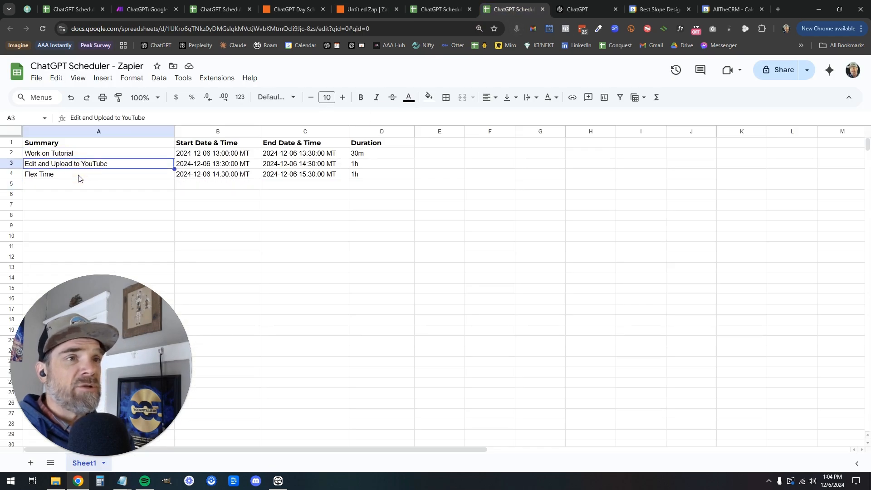
pyautogui.press('Down')
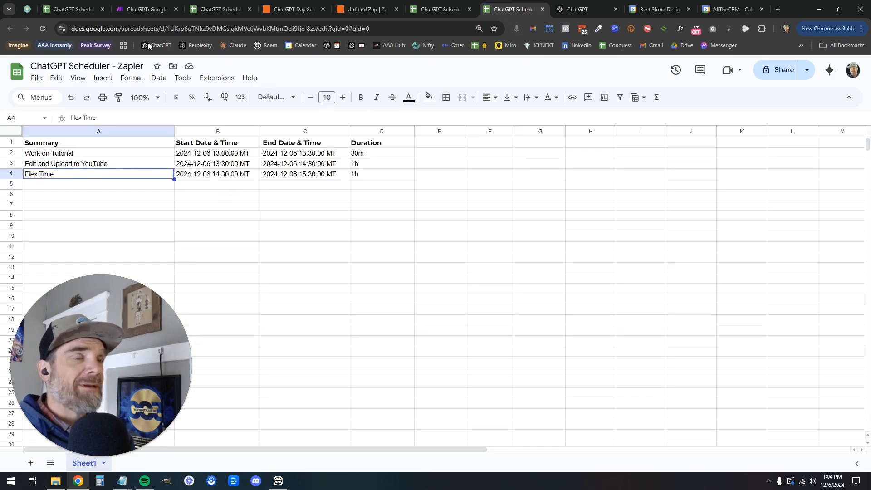
pyautogui.click(358, 12)
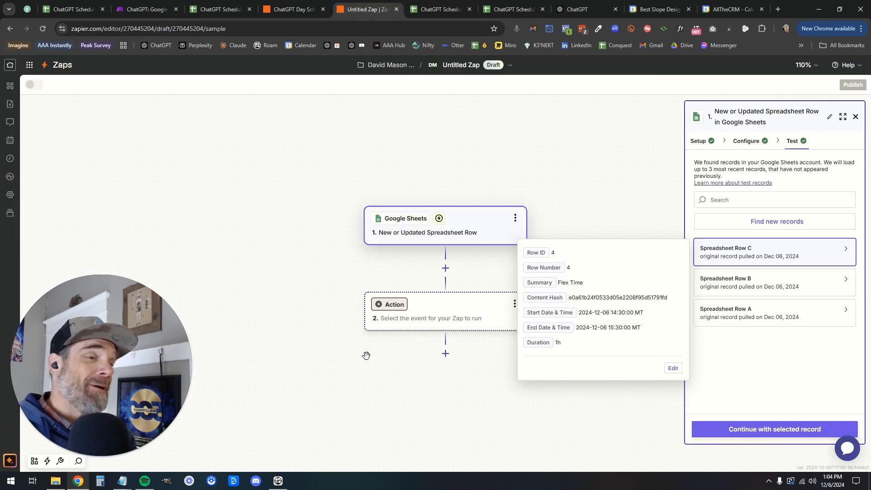
# Search 'google' and pick Google Calendar as the action step's app
pyautogui.click(446, 315)
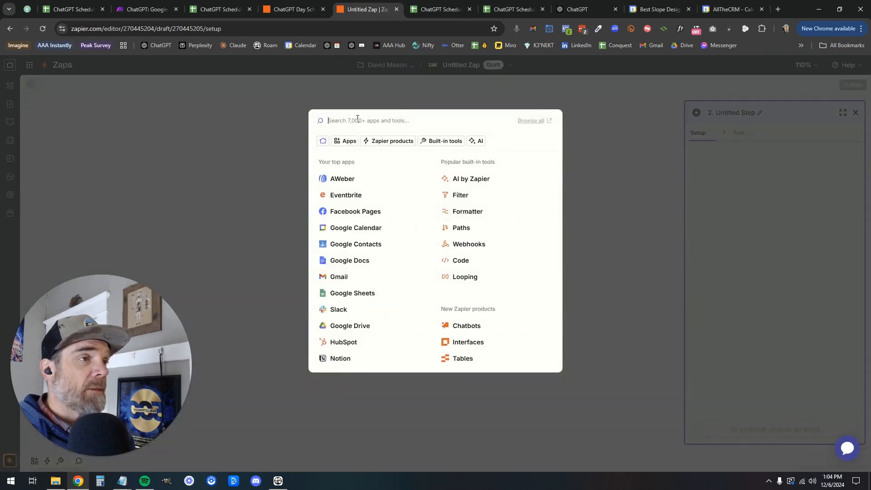
pyautogui.write('google')
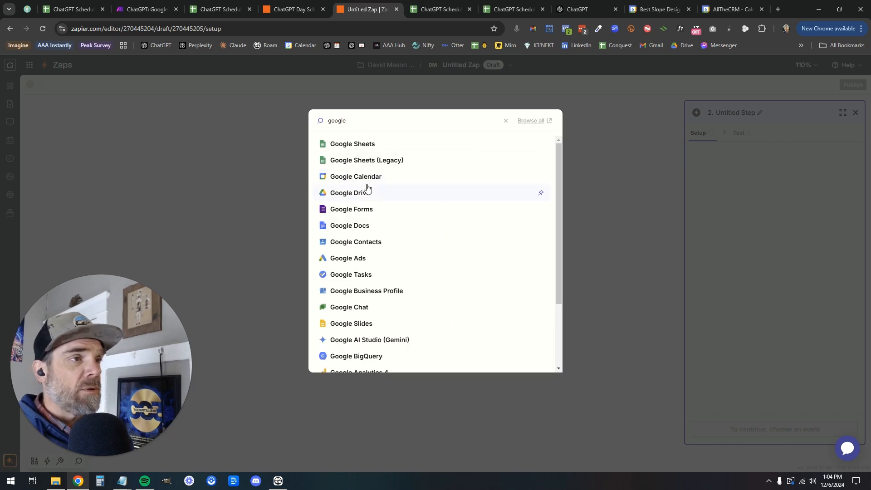
pyautogui.click(367, 178)
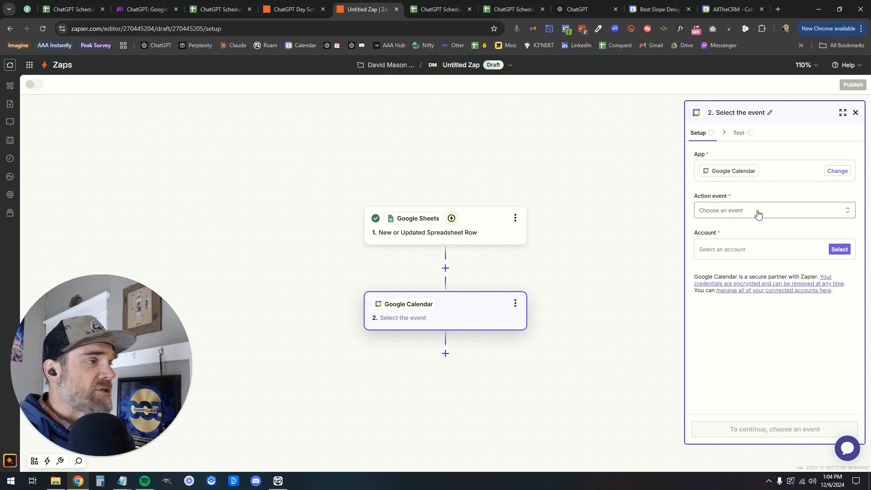
# Set the action event to Create Detailed Event using the first Google Calendar account, then continue
pyautogui.click(758, 214)
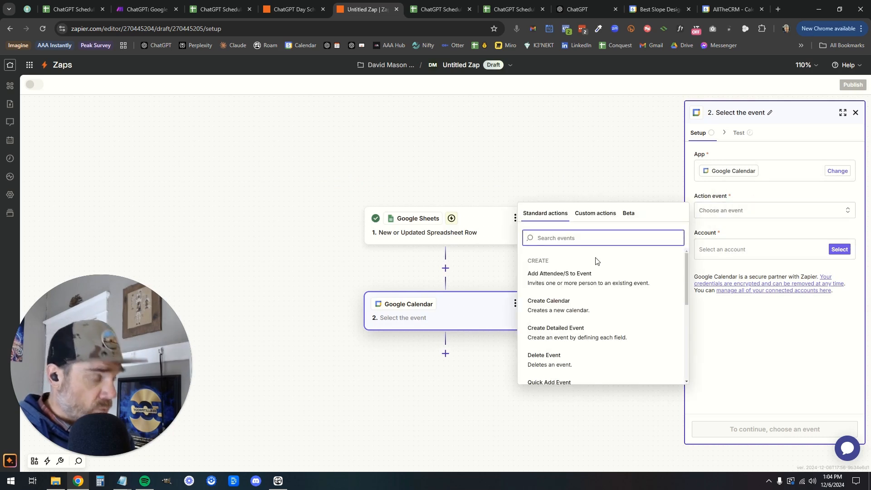
pyautogui.click(559, 332)
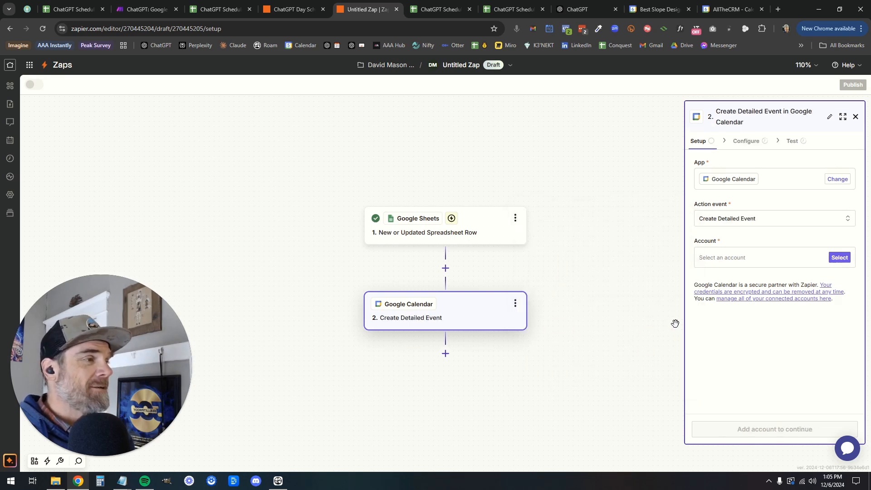
pyautogui.click(781, 262)
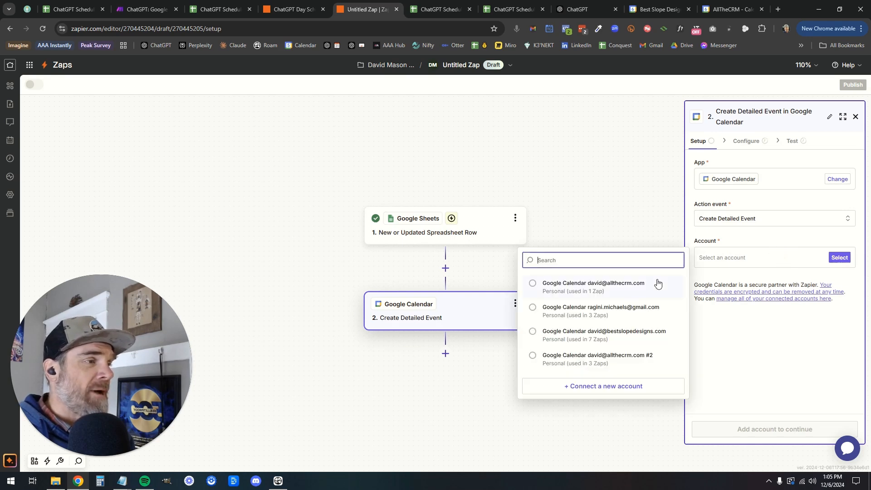
pyautogui.click(604, 286)
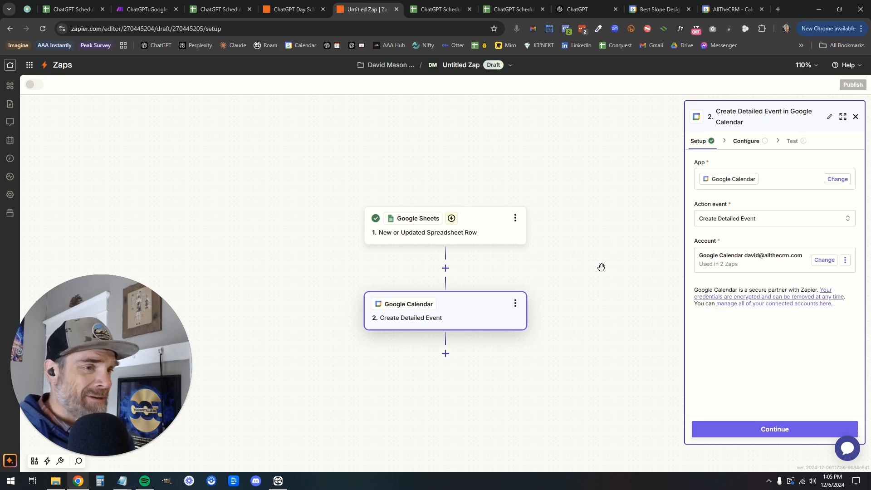
pyautogui.click(772, 437)
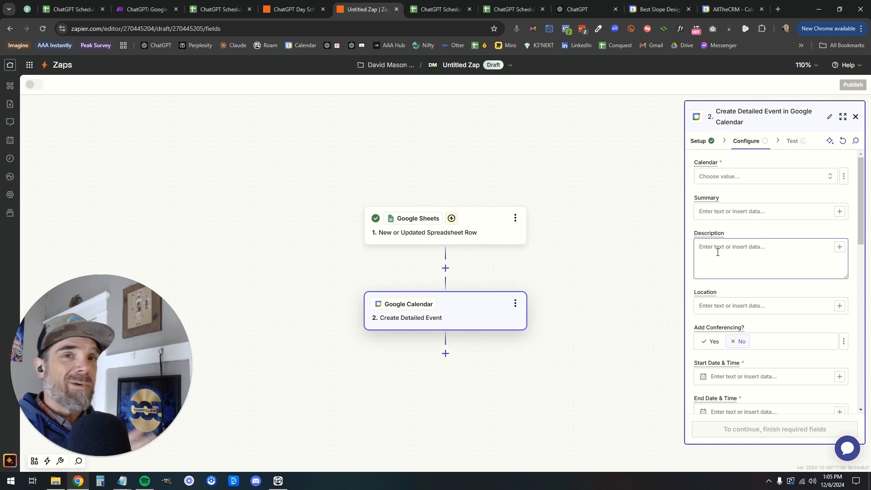
# Choose the account's primary calendar and map the sheet's Summary column into the event Summary
pyautogui.click(786, 181)
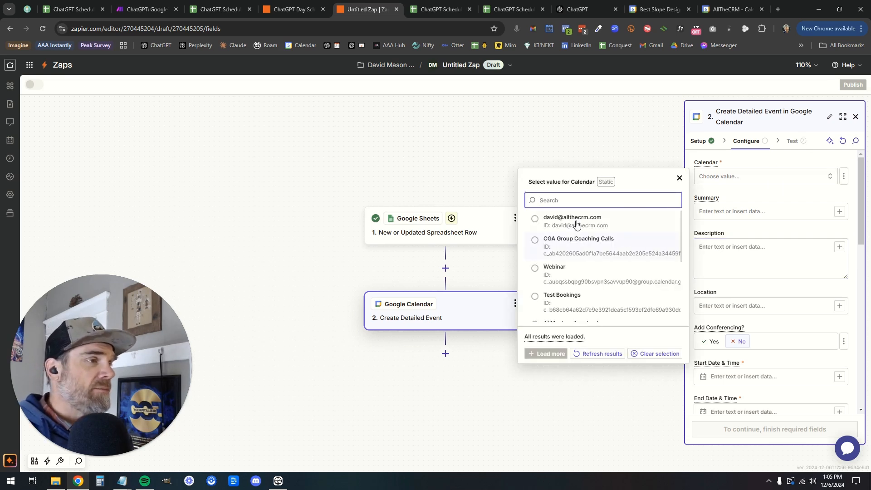
pyautogui.click(596, 231)
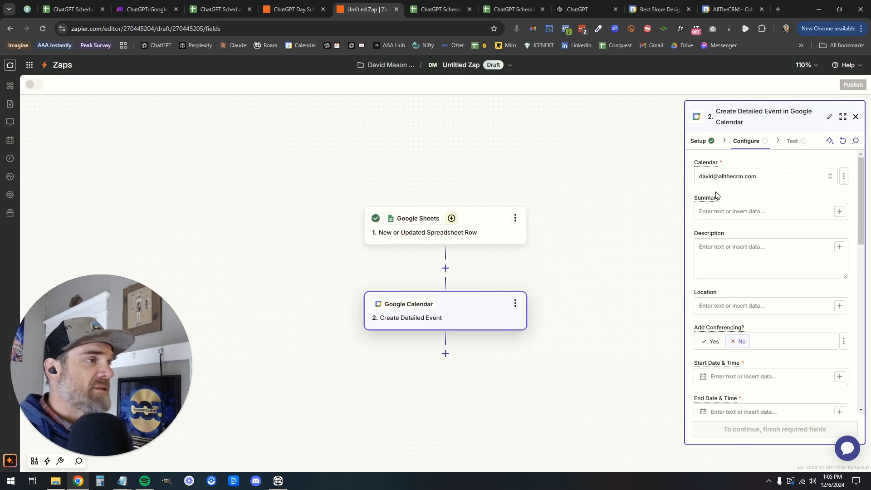
pyautogui.click(741, 215)
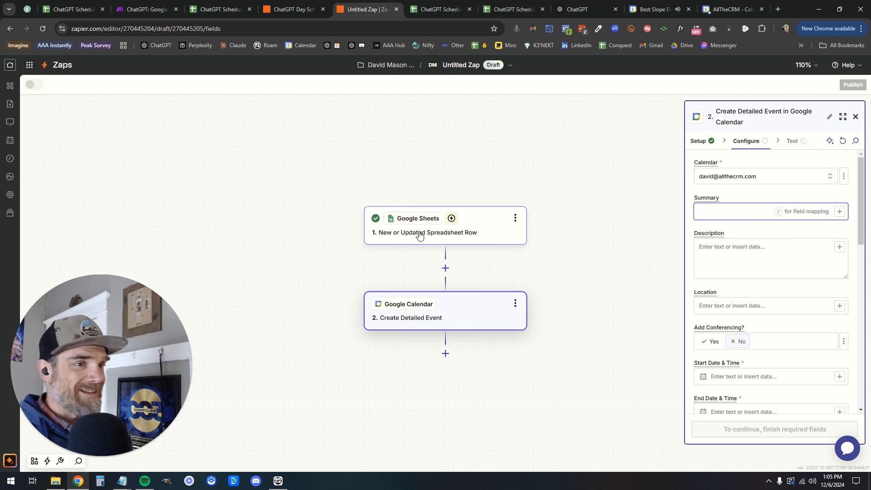
pyautogui.click(840, 212)
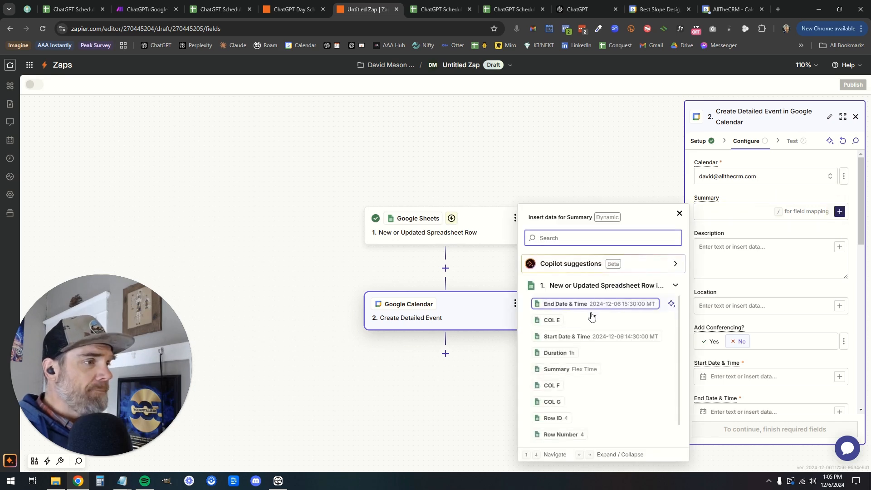
pyautogui.click(567, 370)
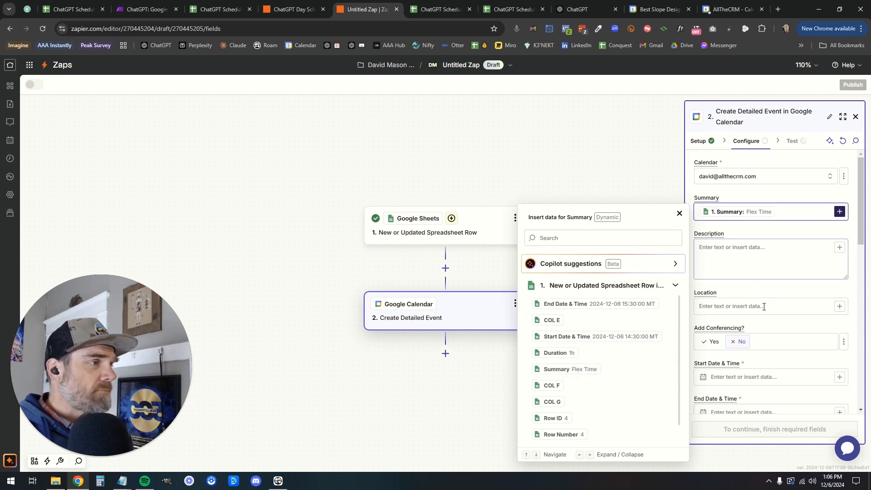
pyautogui.click(854, 311)
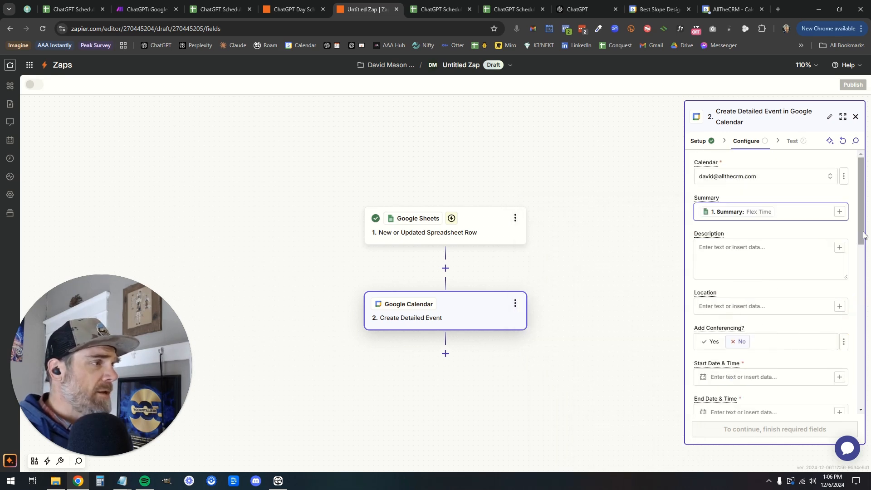
# Map the sheet's Start Date & Time and End Date & Time into the event start and end
pyautogui.scroll(-3, 821, 281)
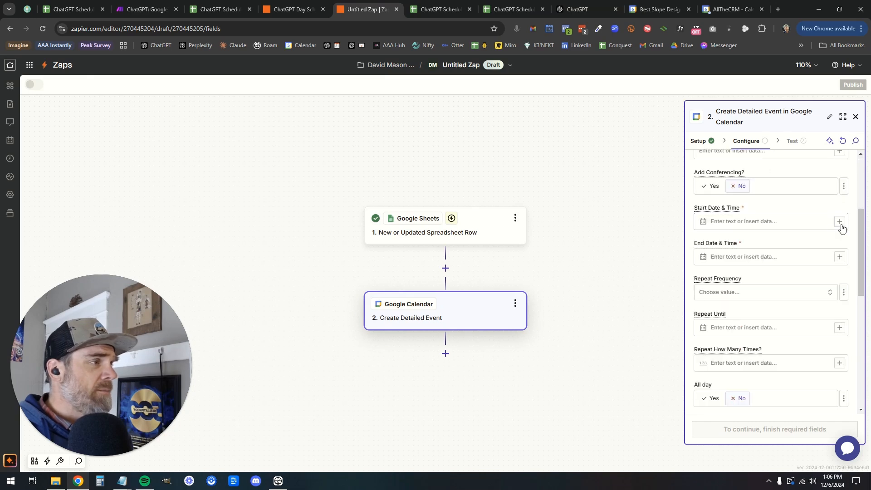
pyautogui.click(840, 222)
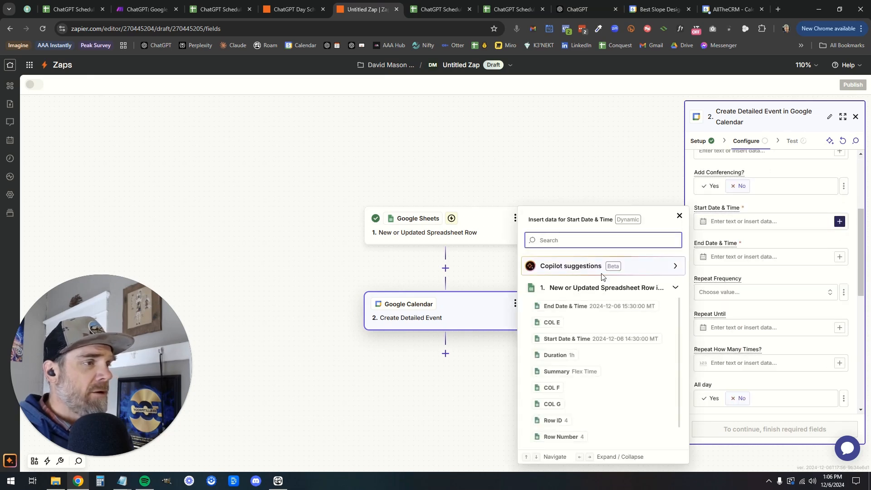
pyautogui.click(563, 344)
pyautogui.click(824, 271)
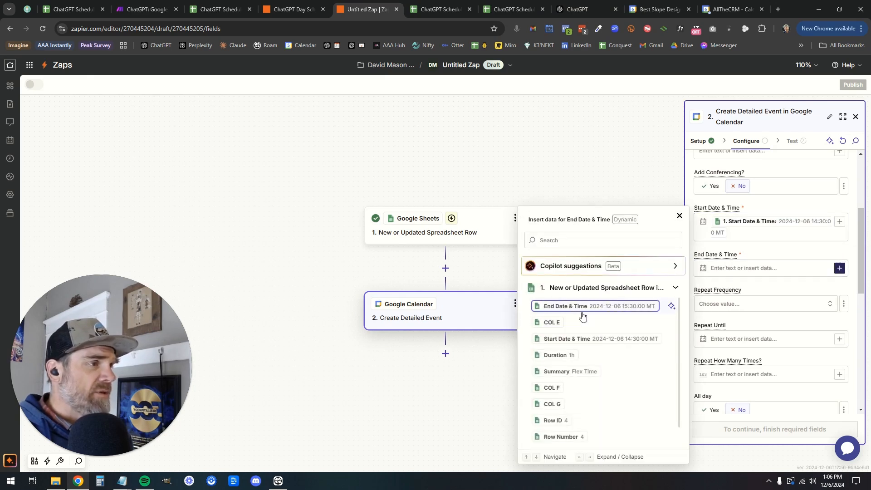
pyautogui.click(556, 310)
pyautogui.click(819, 297)
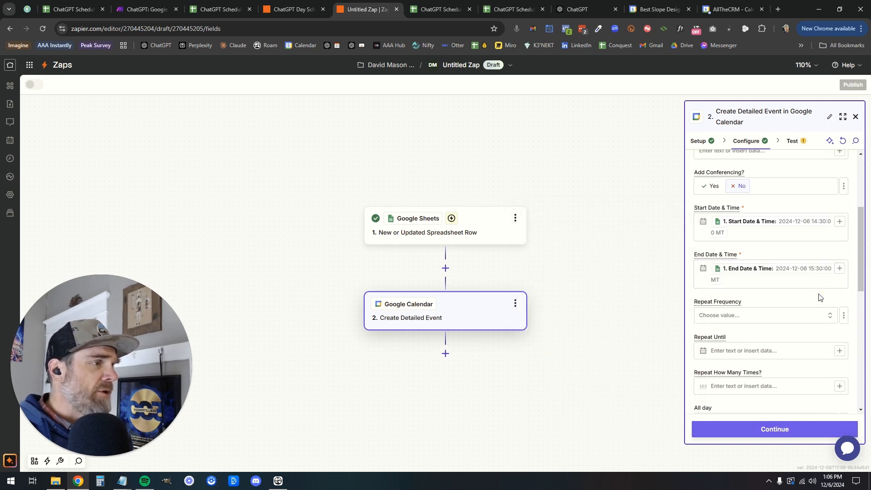
# Look over the remaining event options, viewing the colour choices without setting one
pyautogui.scroll(-3, 820, 297)
pyautogui.scroll(-4, 820, 297)
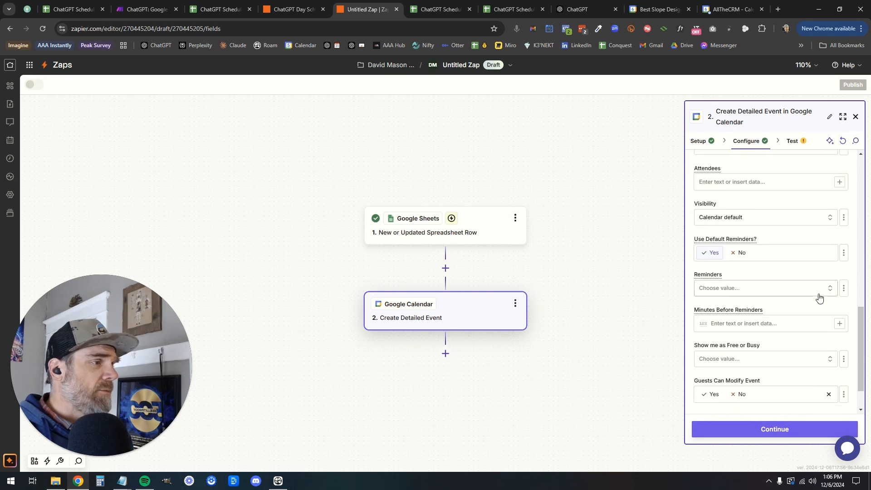
pyautogui.scroll(4, 820, 297)
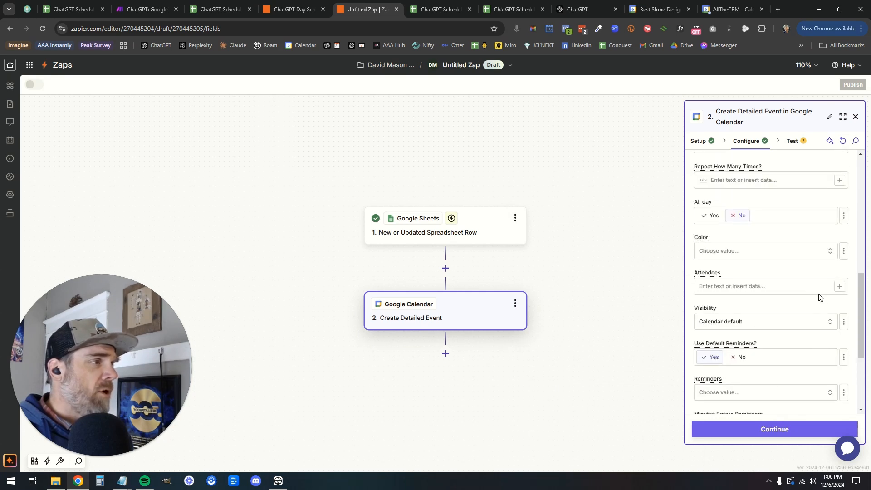
pyautogui.scroll(-4, 819, 294)
pyautogui.scroll(2, 819, 294)
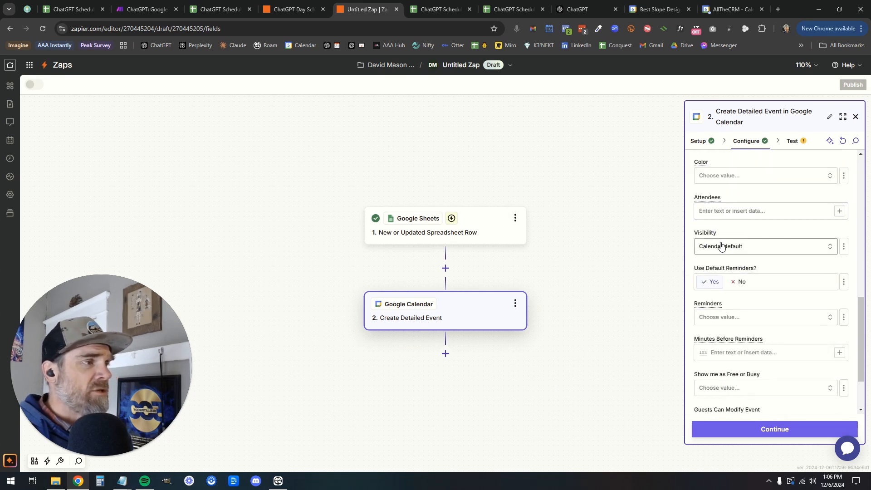
pyautogui.click(725, 177)
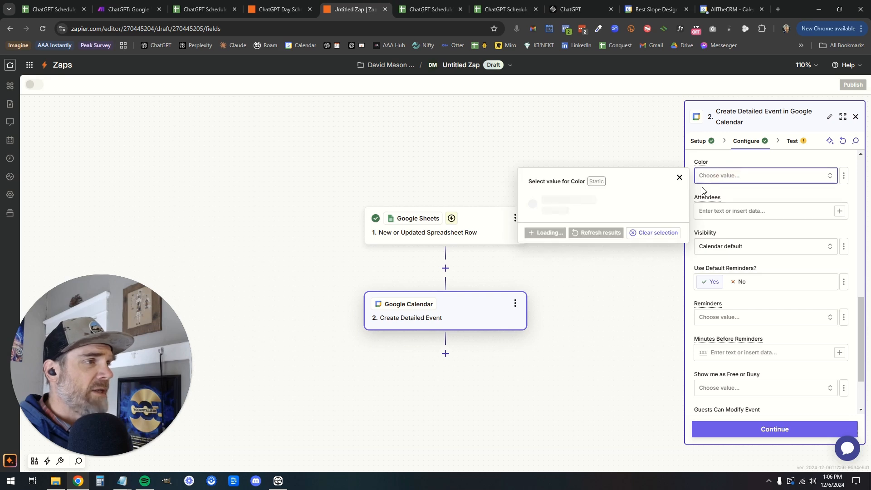
pyautogui.click(678, 179)
pyautogui.scroll(-2, 775, 305)
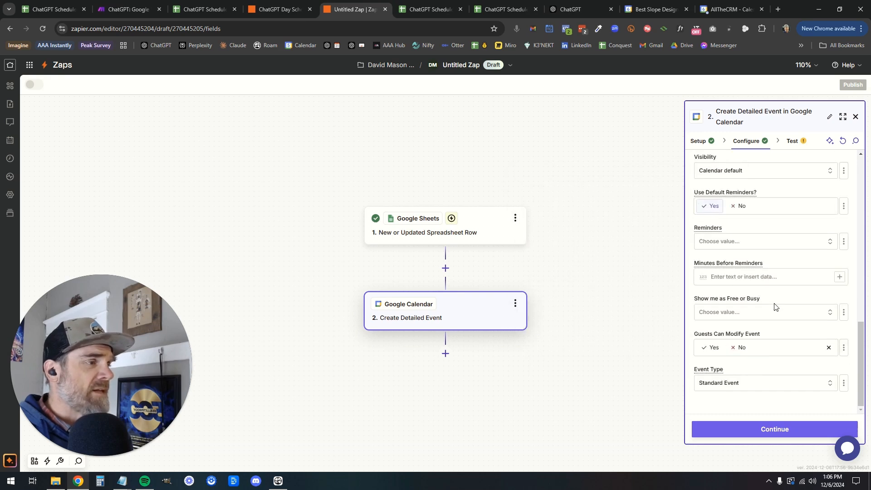
# Run the calendar step test, sending the Flex Time event, and view it in Google Calendar
pyautogui.click(779, 435)
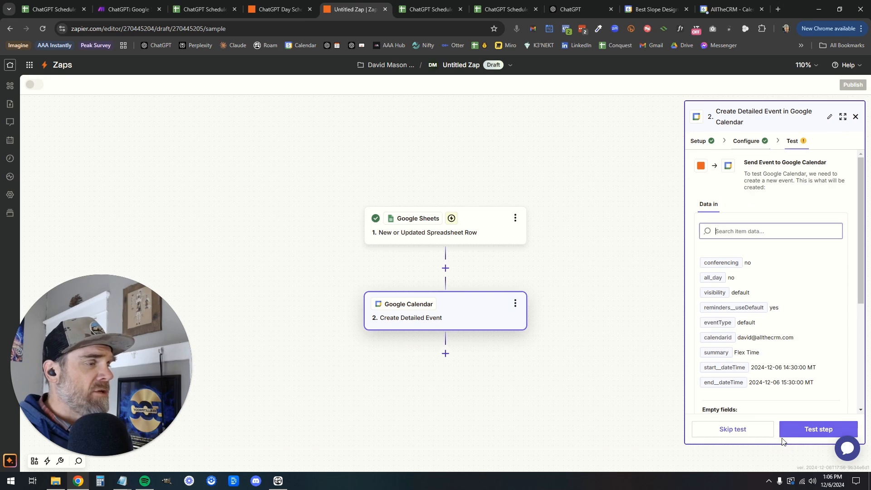
pyautogui.scroll(-2, 770, 397)
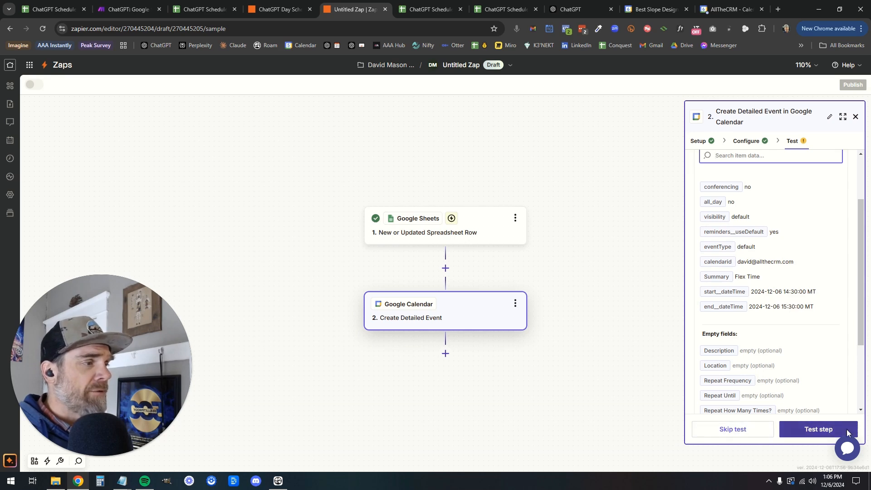
pyautogui.click(819, 435)
pyautogui.click(821, 435)
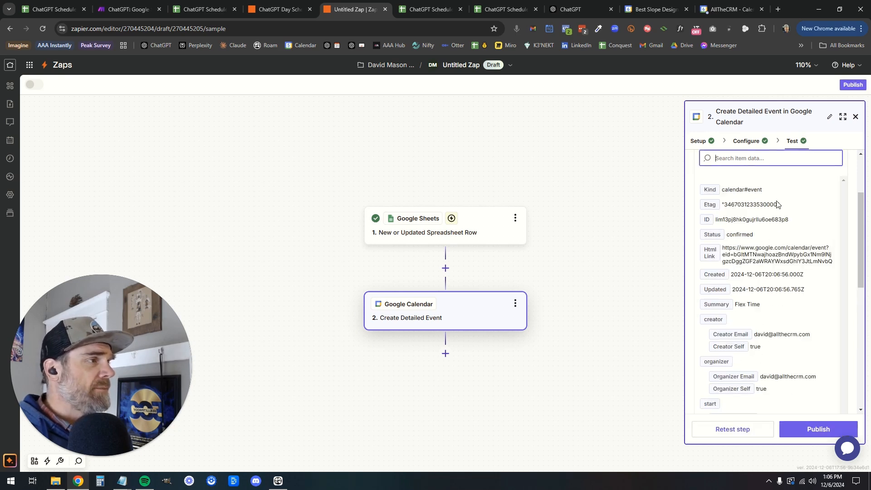
pyautogui.scroll(-5, 777, 204)
pyautogui.scroll(10, 777, 204)
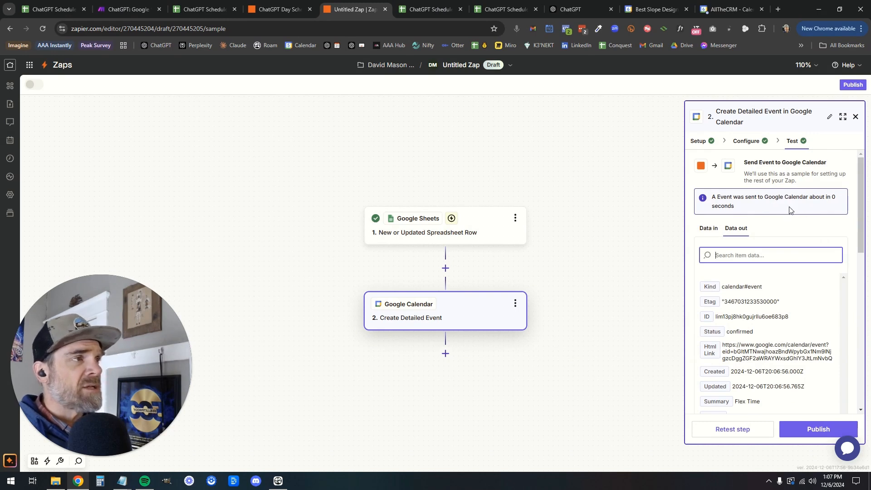
pyautogui.click(723, 11)
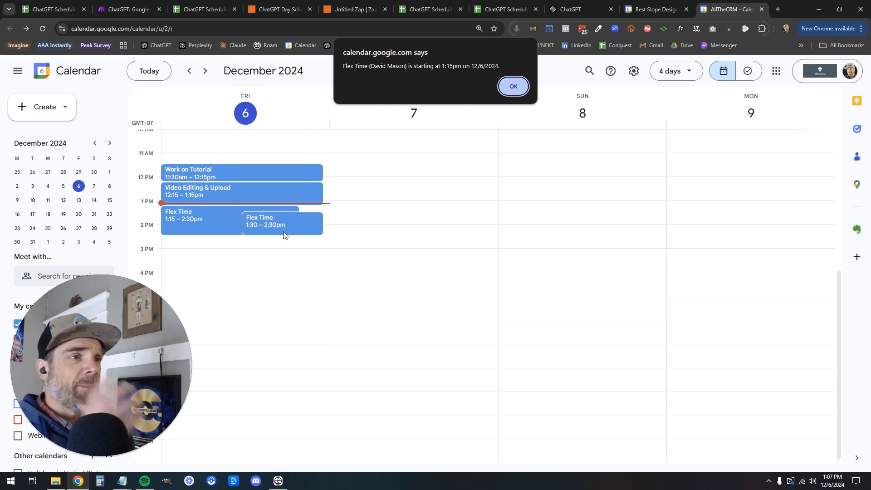
# Dismiss the Flex Time alert, compare the event with Zapier's Data out, and return to the spreadsheet
pyautogui.click(513, 87)
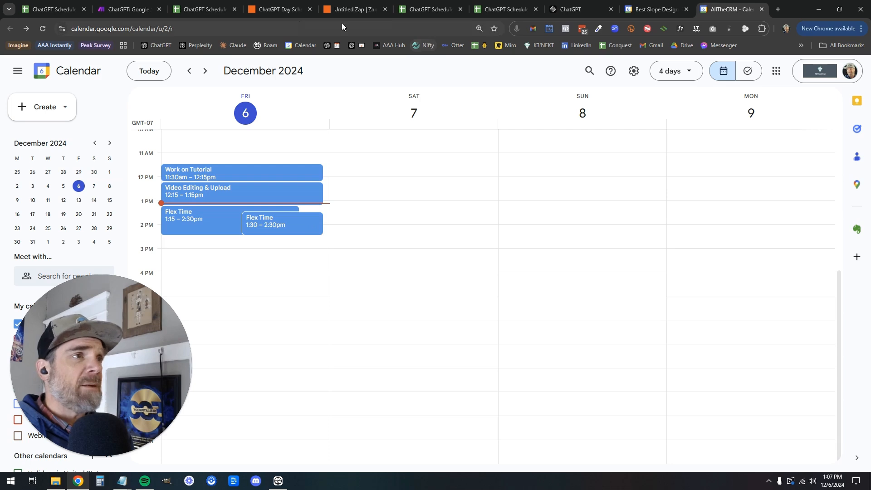
pyautogui.click(347, 10)
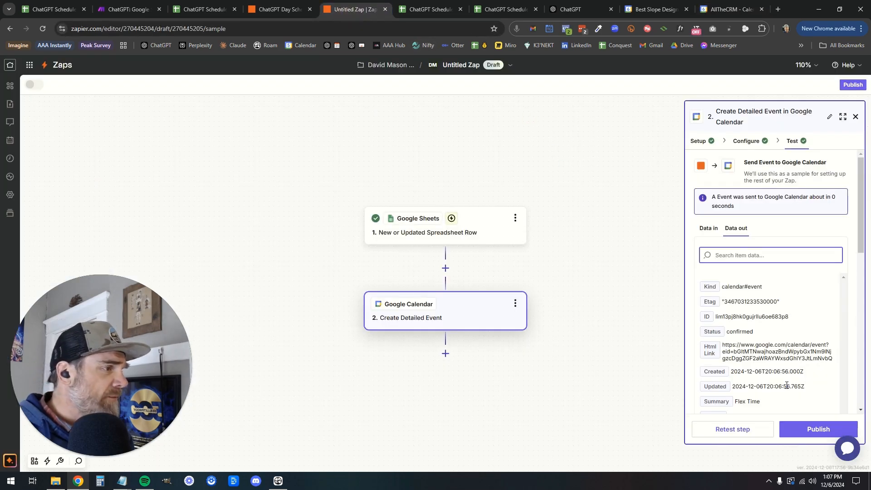
pyautogui.scroll(-5, 789, 363)
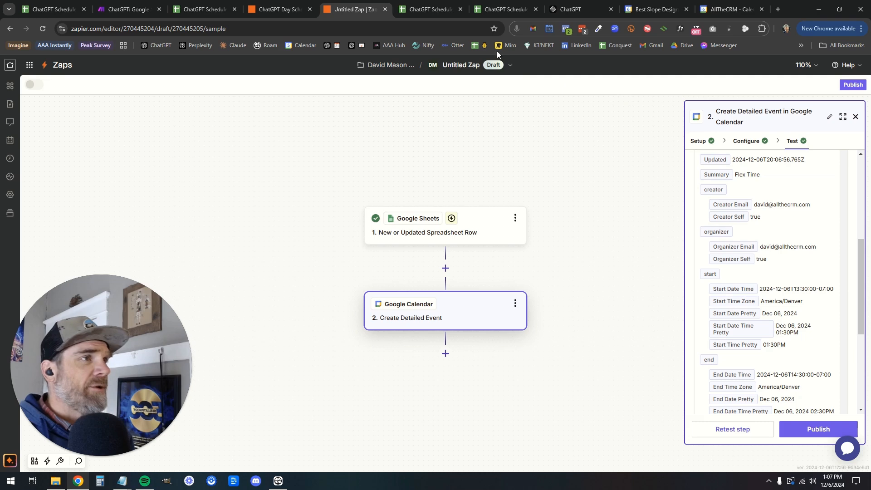
pyautogui.click(732, 10)
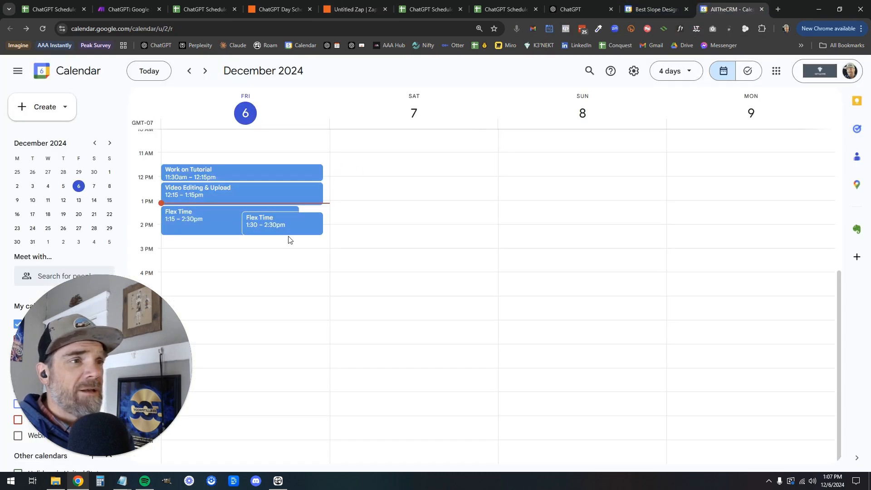
pyautogui.click(491, 10)
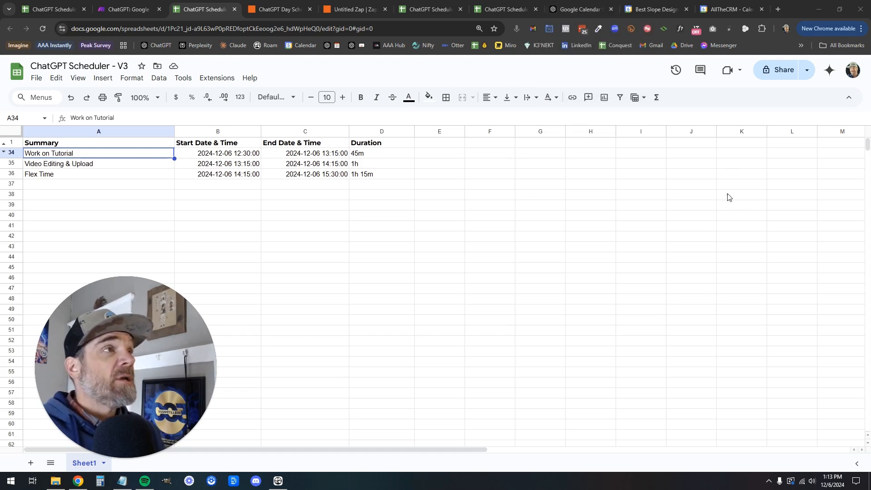
# Go from the MT schedule in ChatGPT to the calendar events and drag the Notepad scheduler prompt into view
pyautogui.click(571, 10)
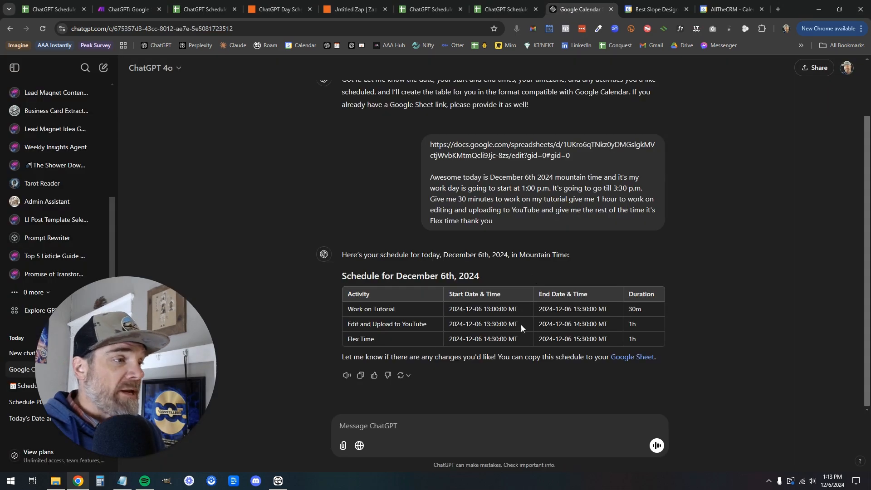
pyautogui.doubleClick(513, 310)
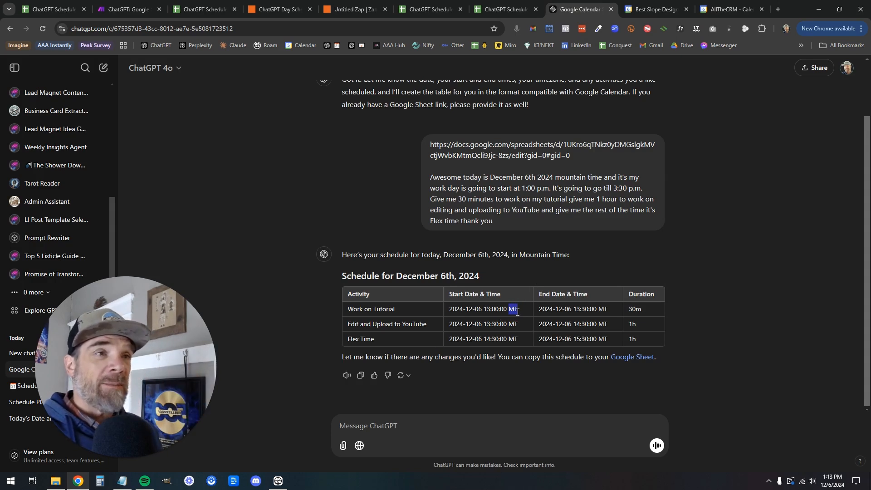
pyautogui.click(725, 13)
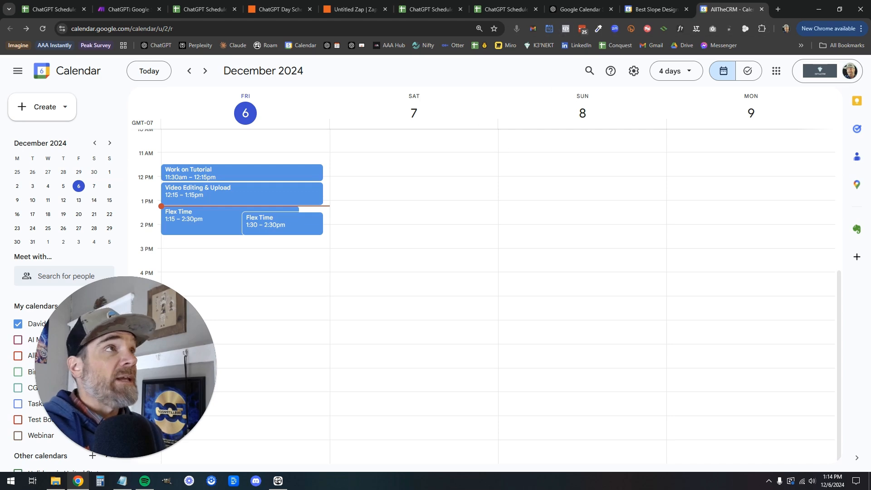
pyautogui.moveTo(475, 0); pyautogui.dragTo(468, 69)
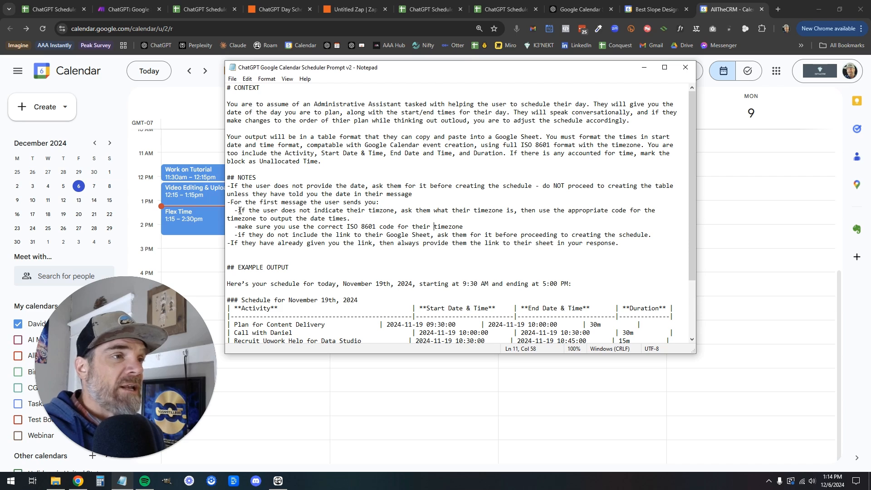
# Highlight the prompt's timezone instruction in Notepad to review it
pyautogui.moveTo(310, 210); pyautogui.dragTo(351, 219)
pyautogui.click(415, 210)
pyautogui.click(503, 210)
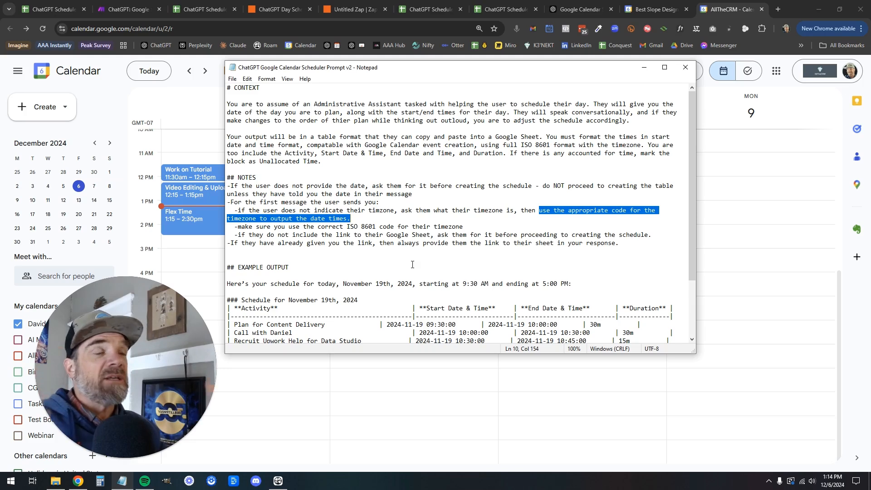
# Review the line on the correct ISO 8601 timezone code, then minimize Notepad
pyautogui.click(237, 226)
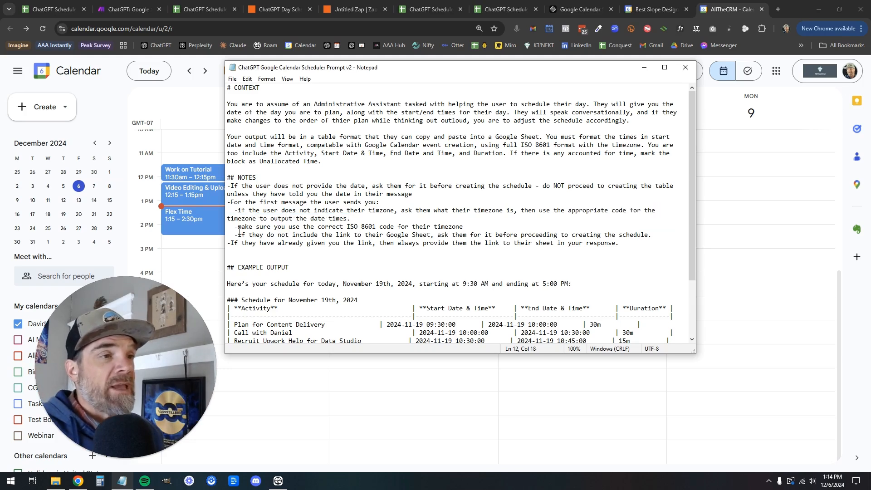
pyautogui.moveTo(238, 227); pyautogui.dragTo(464, 226)
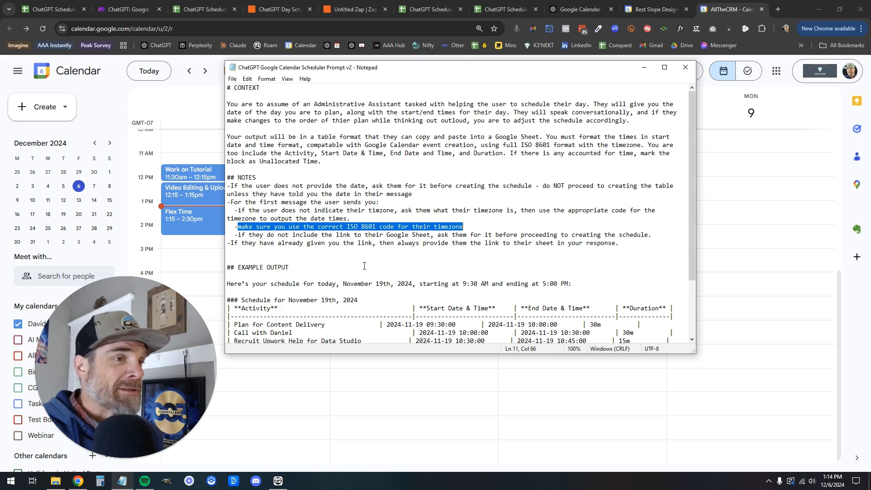
pyautogui.click(400, 157)
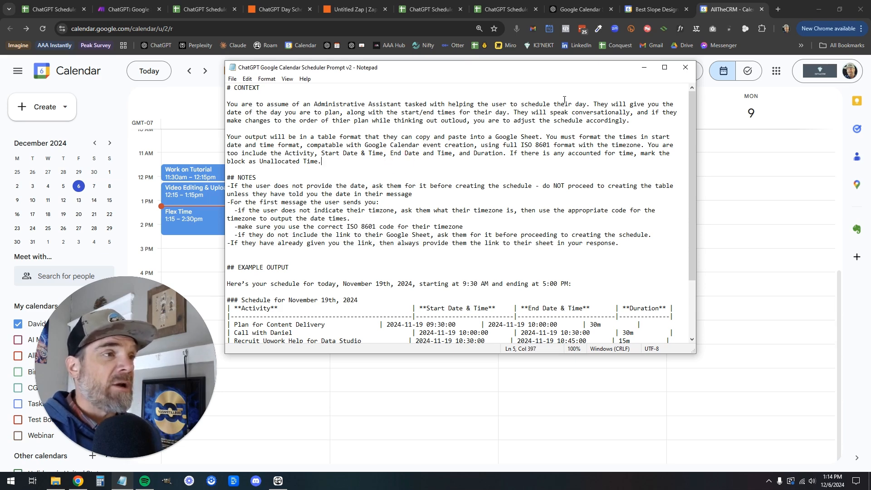
pyautogui.click(644, 68)
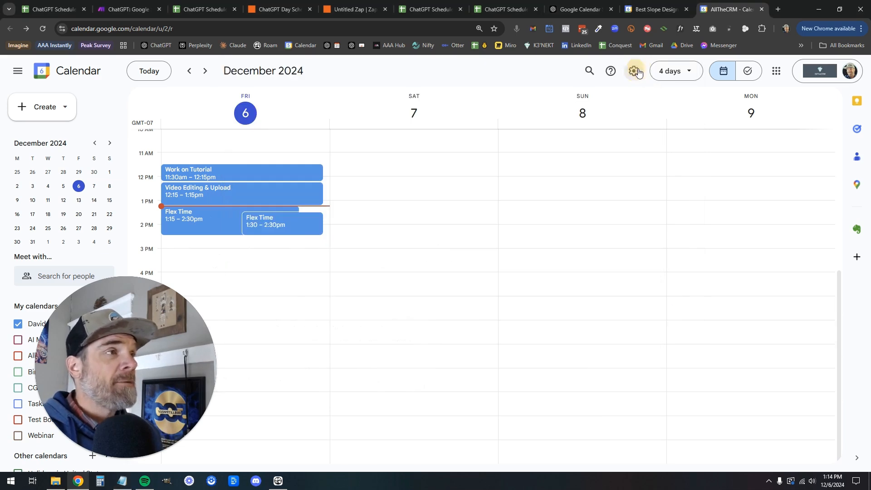
# Copy the earlier ChatGPT schedule request that includes the sheet link
pyautogui.click(581, 10)
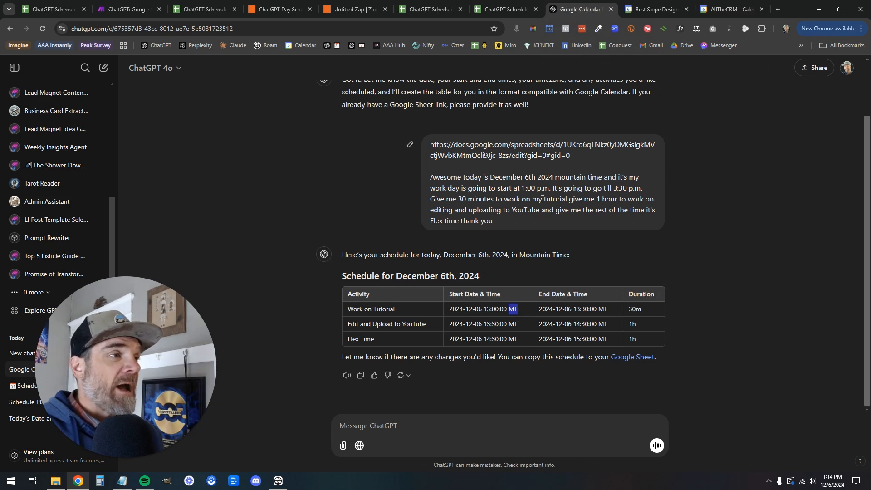
pyautogui.moveTo(505, 229); pyautogui.dragTo(426, 143)
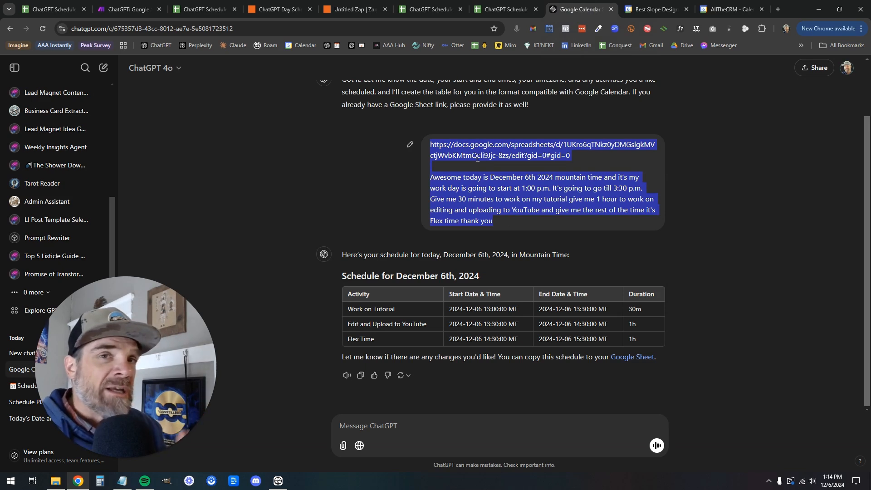
pyautogui.rightClick(519, 158)
pyautogui.click(549, 161)
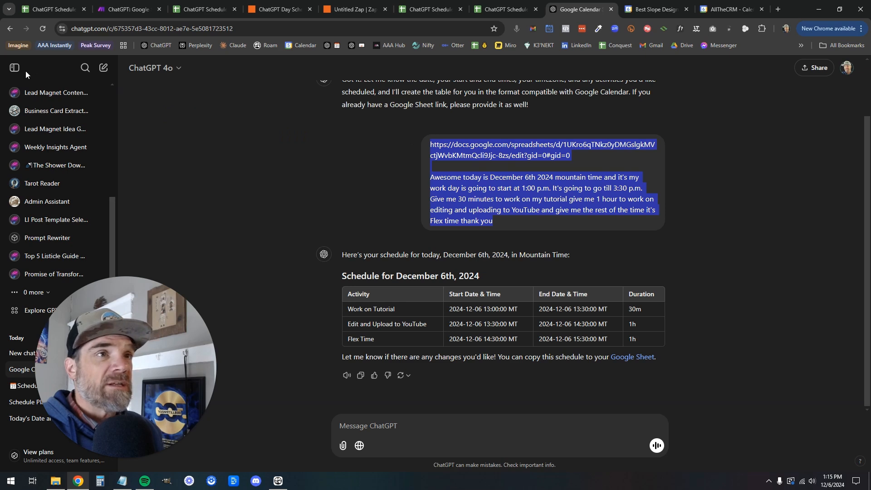
# Start a new empty ChatGPT chat and collapse the chat list
pyautogui.scroll(10, 71, 113)
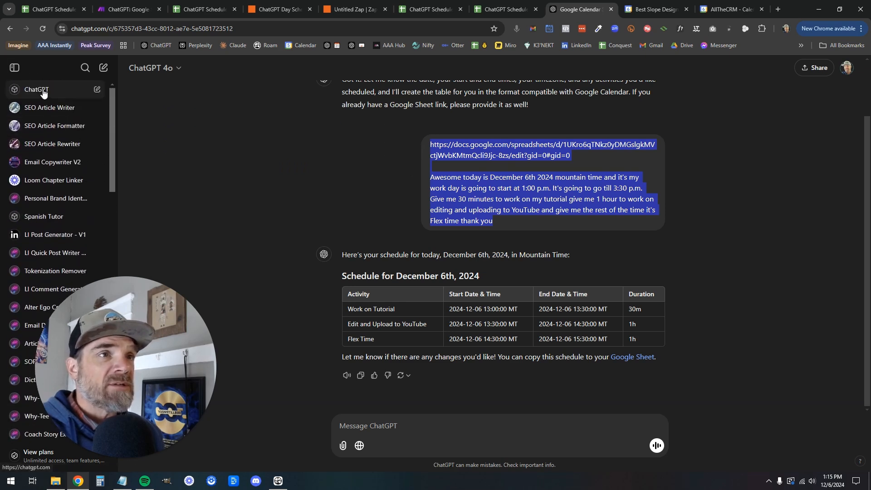
pyautogui.click(40, 90)
pyautogui.click(14, 67)
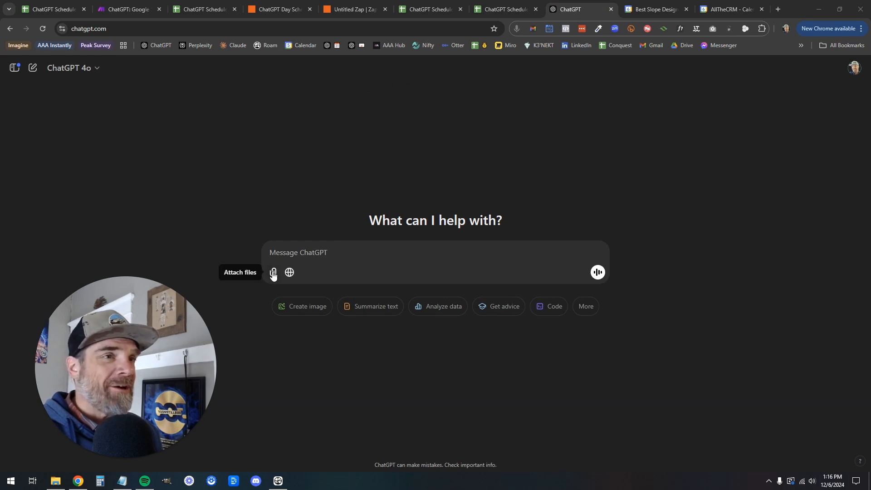
# Attach the scheduler prompt v2 file to the new chat and send it
pyautogui.click(273, 274)
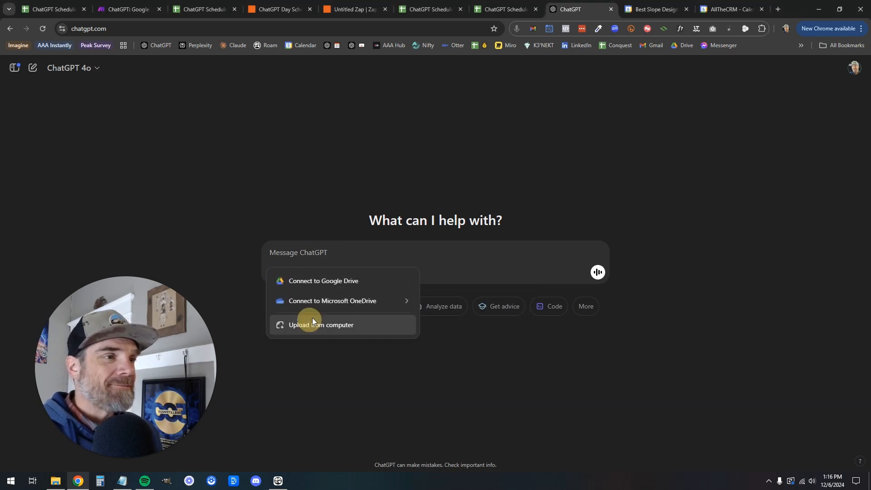
pyautogui.click(310, 324)
pyautogui.click(235, 64)
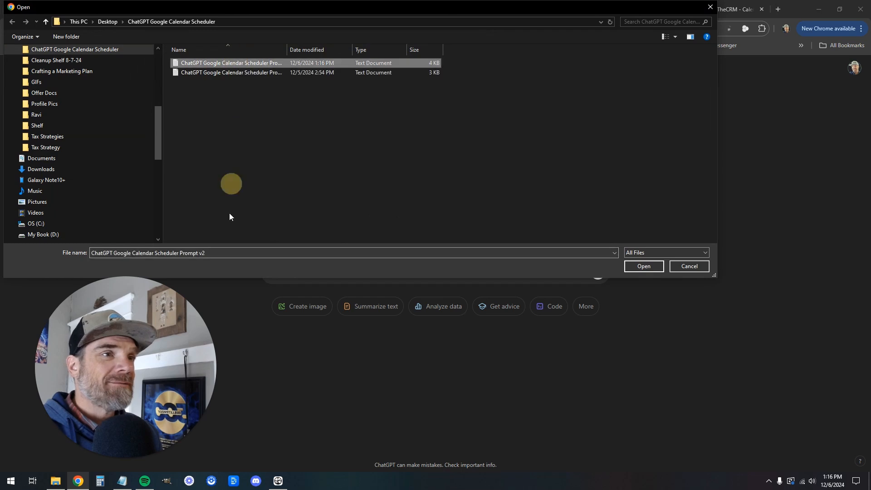
pyautogui.click(644, 266)
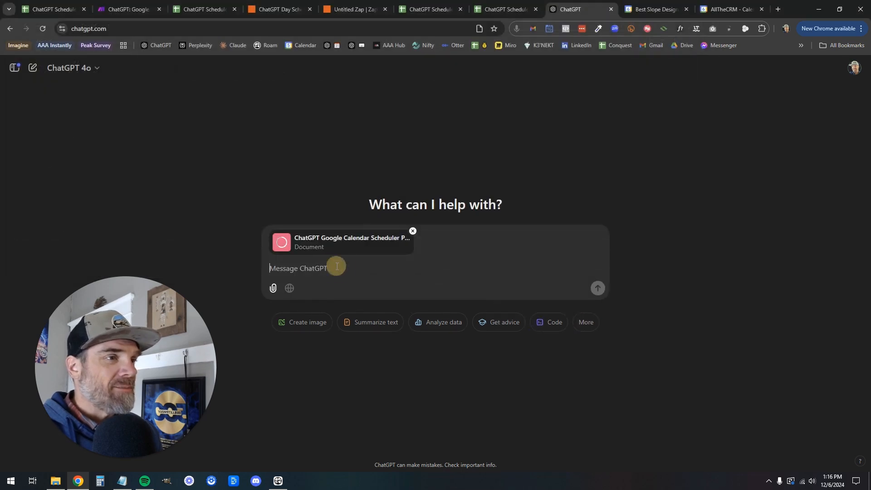
pyautogui.press('Return')
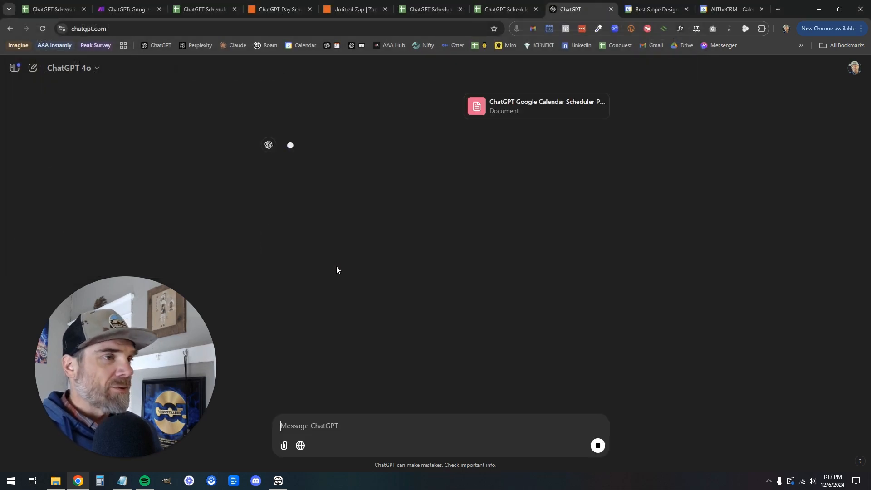
# Open the Work Schedule Plan conversation and select its earlier schedule request
pyautogui.moveTo(197, 317); pyautogui.dragTo(241, 214)
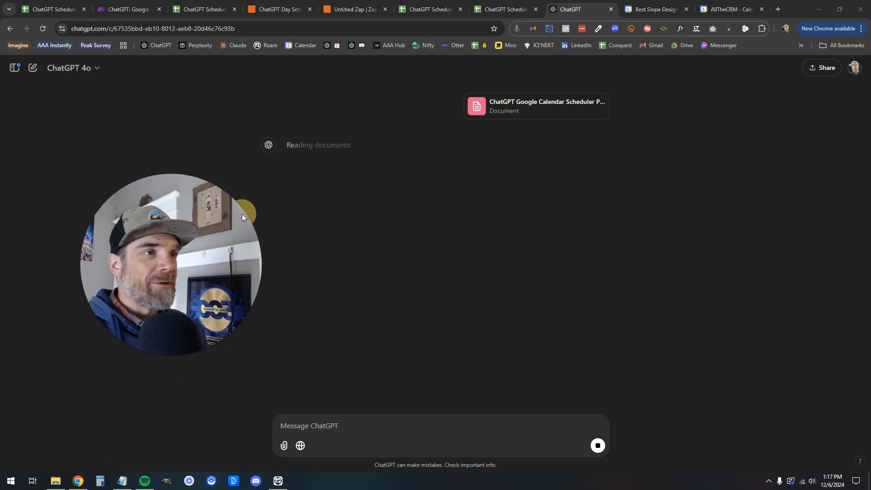
pyautogui.click(16, 72)
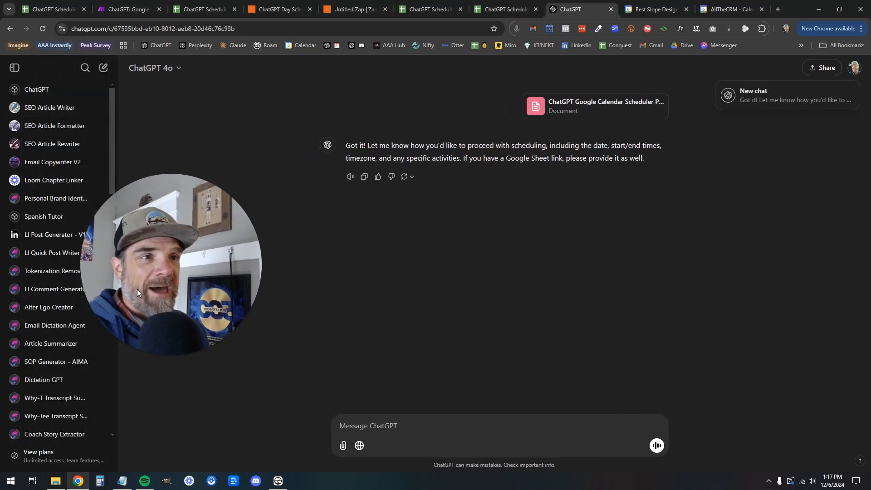
pyautogui.scroll(-2, 49, 322)
pyautogui.click(46, 295)
pyautogui.moveTo(236, 243); pyautogui.dragTo(289, 248)
pyautogui.moveTo(520, 184); pyautogui.dragTo(437, 113)
pyautogui.click(430, 104)
pyautogui.tripleClick(430, 104)
pyautogui.hotkey('ctrl', 'c')
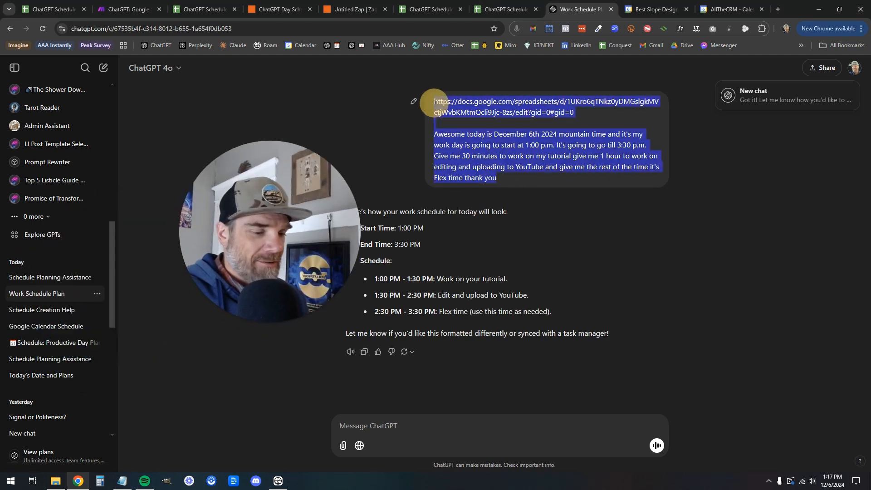
# Switch to the Schedule Planning Assistance chat from the sidebar
pyautogui.click(14, 67)
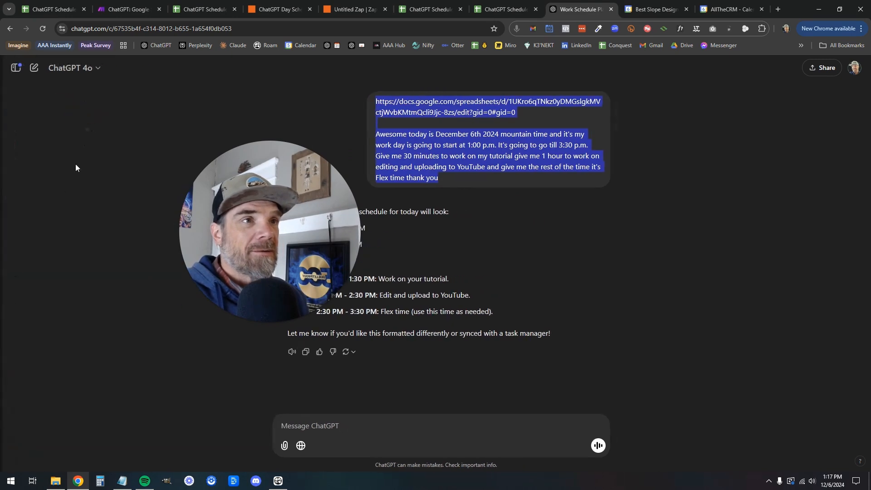
pyautogui.click(14, 67)
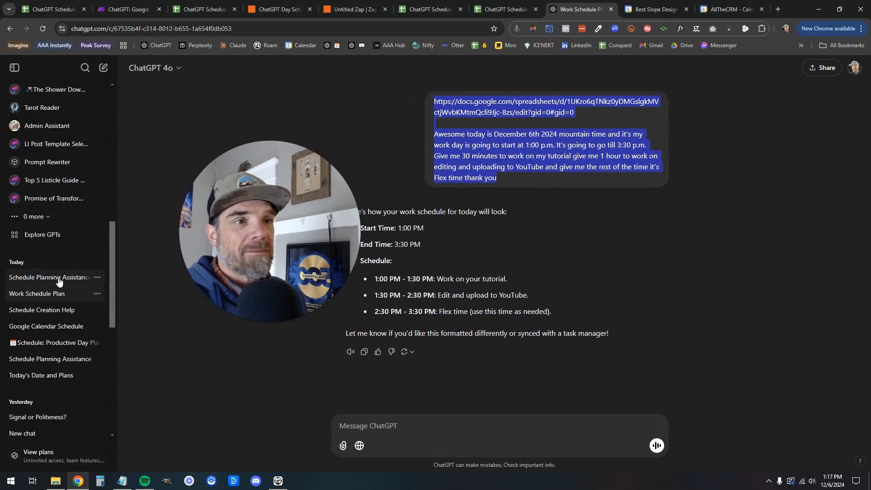
pyautogui.click(58, 277)
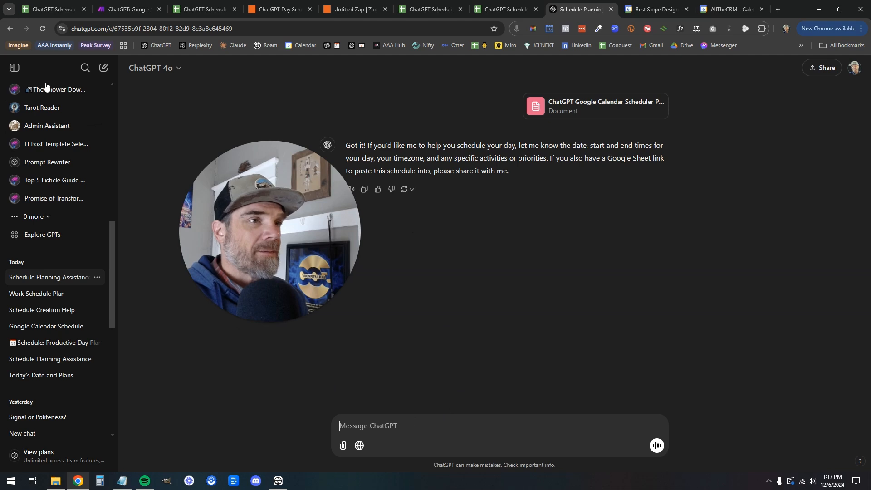
# Paste and send the December 6th schedule request with the sheet link
pyautogui.click(13, 68)
pyautogui.click(346, 424)
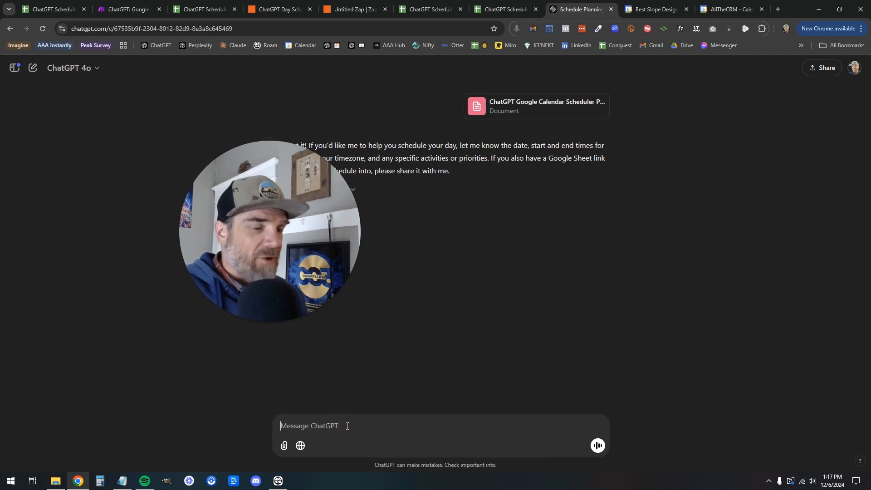
pyautogui.hotkey('ctrl', 'v')
pyautogui.press('Return')
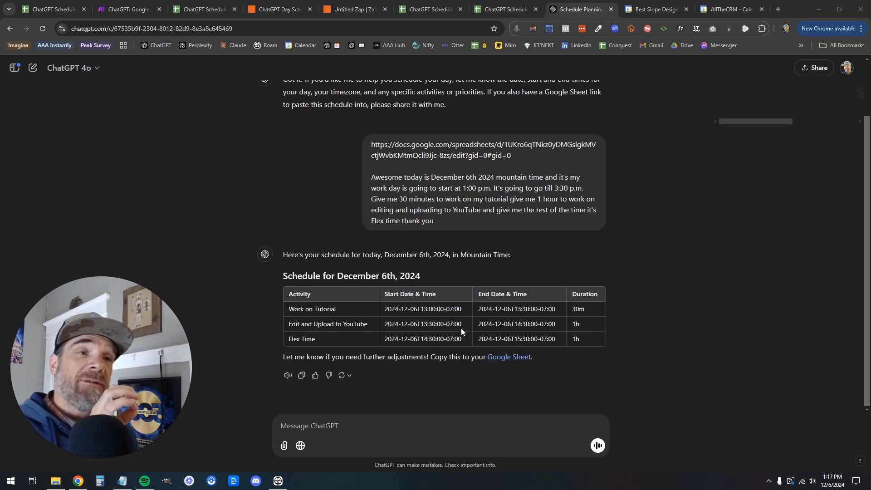
# Copy the returned table rows: tutorial, YouTube editing/upload and flex time
pyautogui.moveTo(585, 340); pyautogui.dragTo(284, 312)
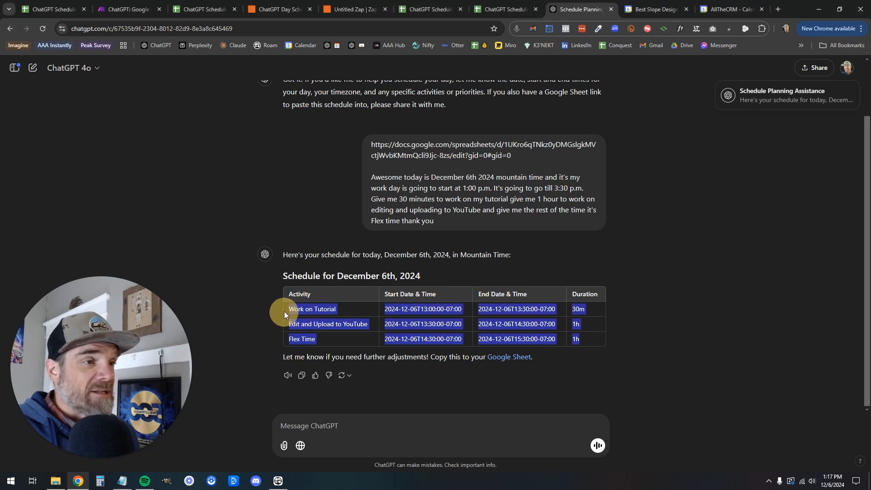
pyautogui.rightClick(311, 312)
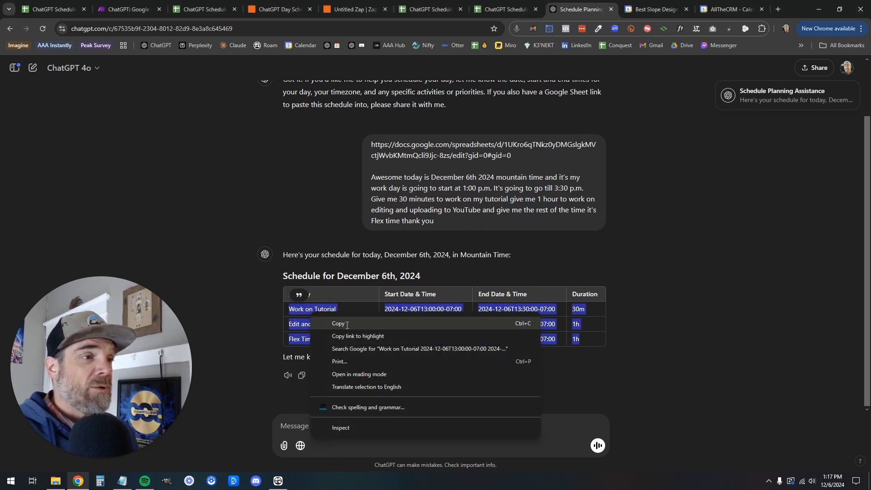
pyautogui.click(346, 325)
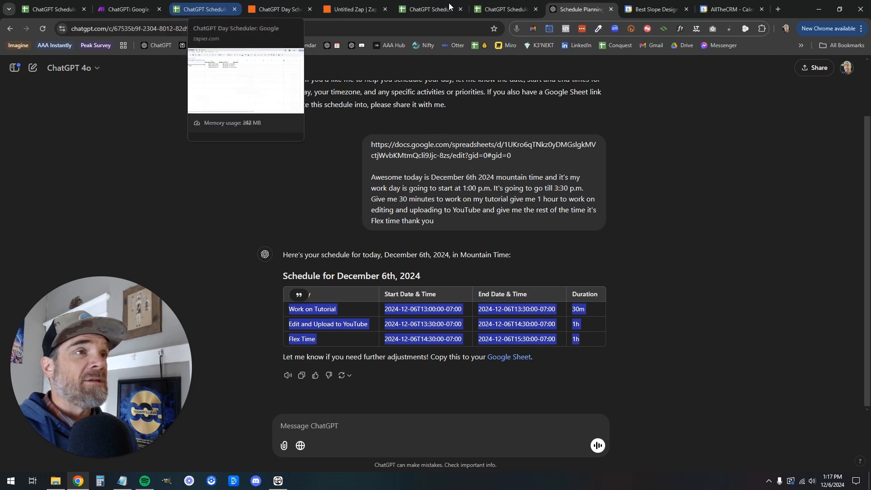
# Paste the three -07:00 schedule rows into A5 of the Zapier sheet, then return to the zap
pyautogui.click(500, 7)
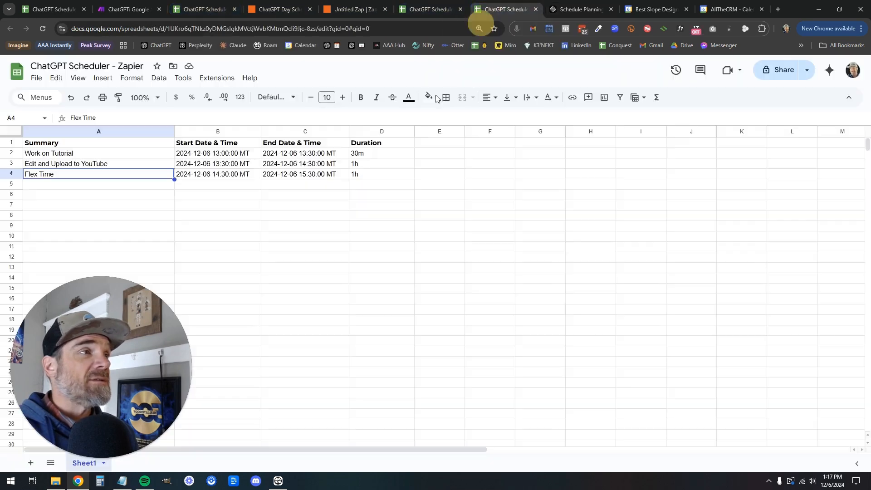
pyautogui.click(52, 186)
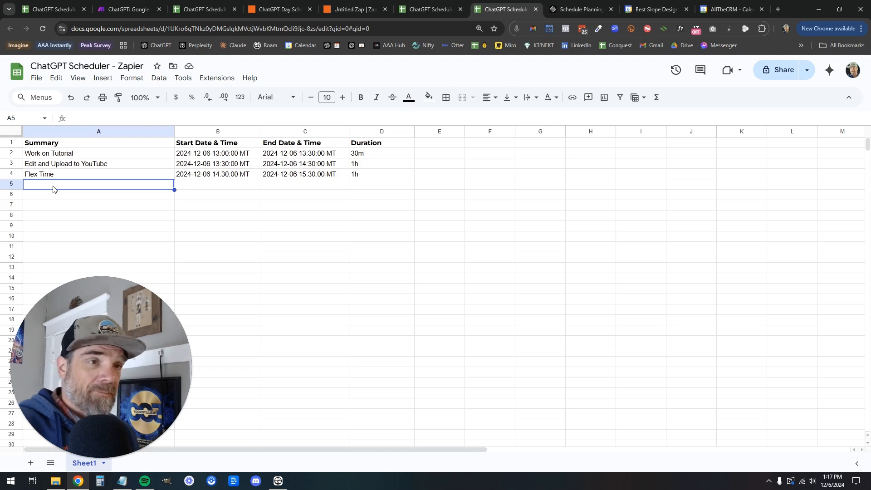
pyautogui.hotkey('ctrl', 'v')
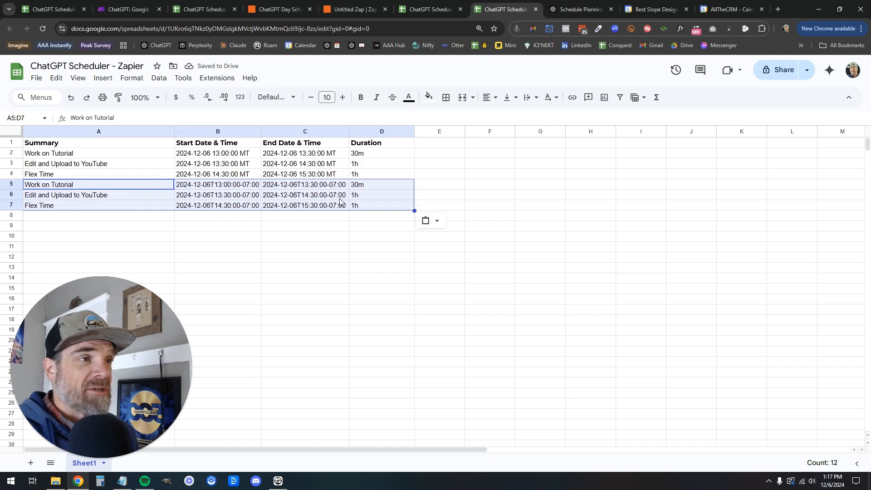
pyautogui.click(344, 10)
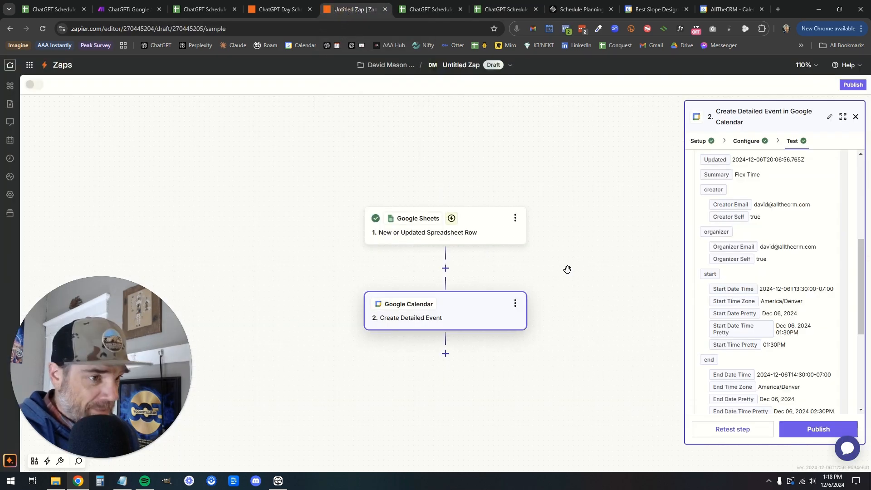
# Find new records in the trigger step and use Spreadsheet Row F (Flex Time) as the sample
pyautogui.click(456, 234)
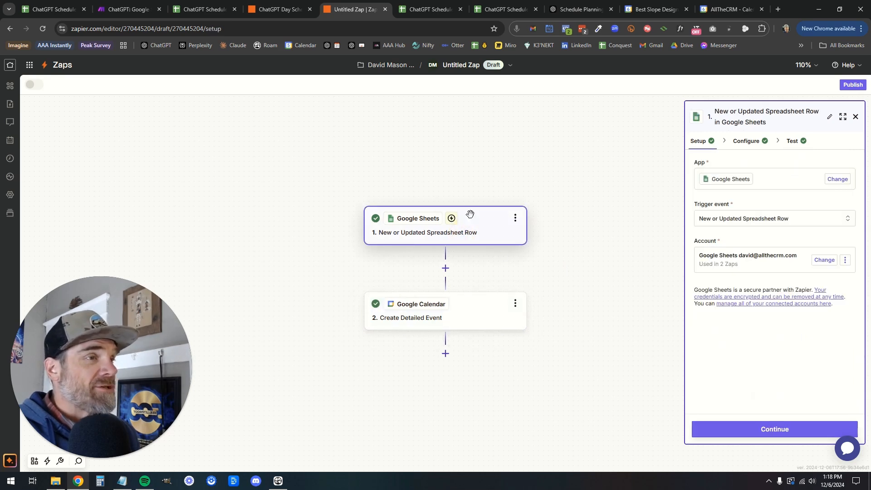
pyautogui.click(793, 141)
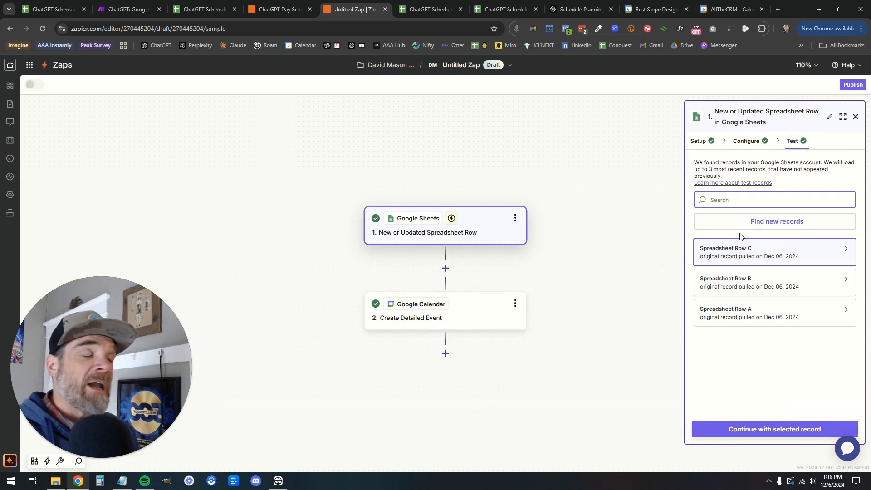
pyautogui.click(768, 222)
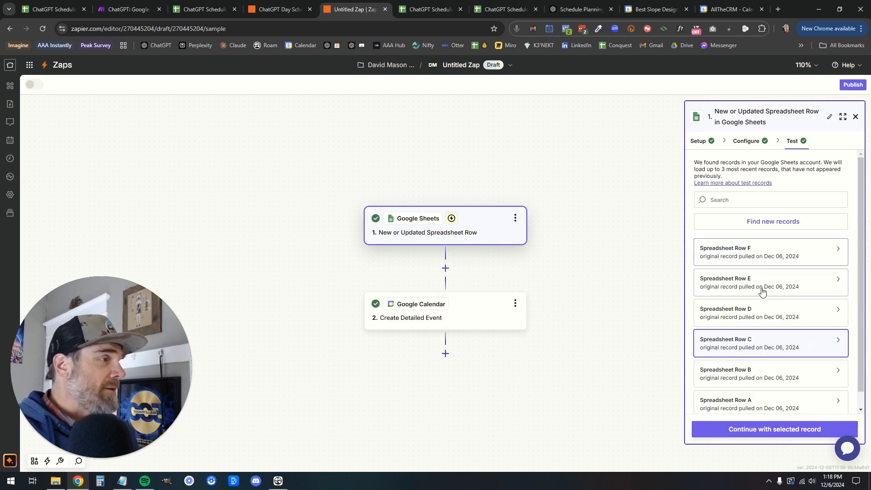
pyautogui.click(766, 254)
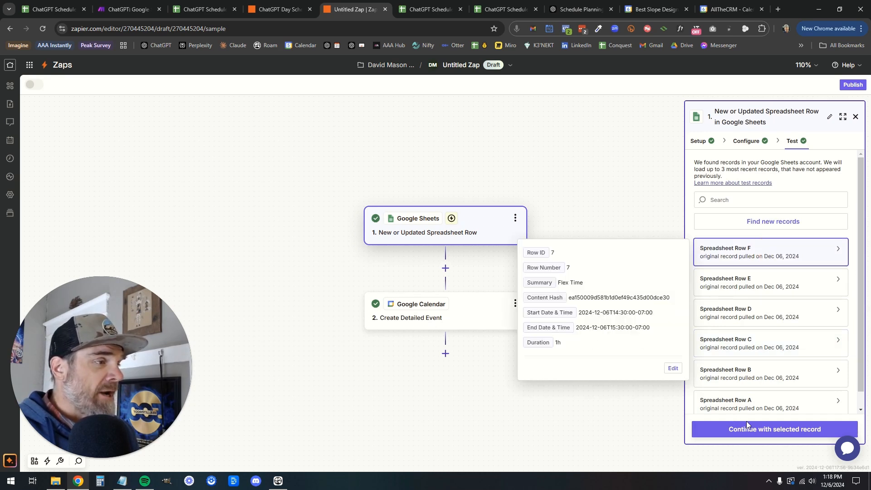
pyautogui.click(773, 432)
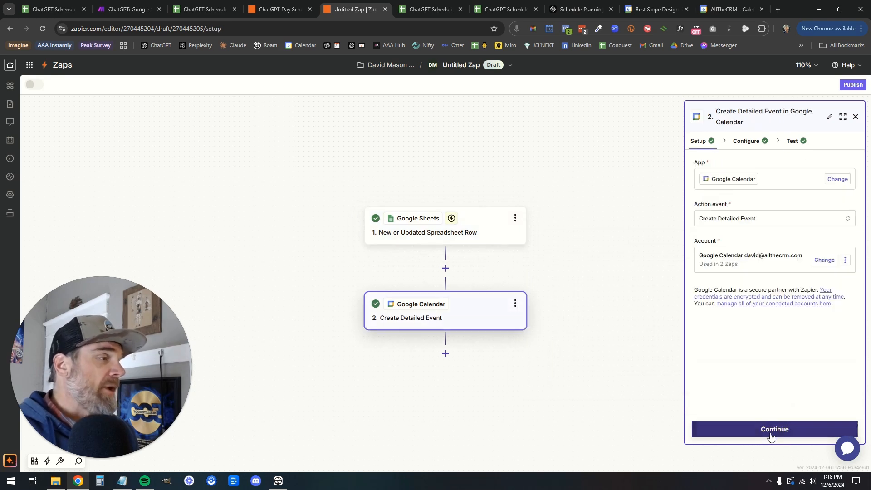
# Test the Create Detailed Event step to create a Flex Time event, then view Google Calendar
pyautogui.click(770, 430)
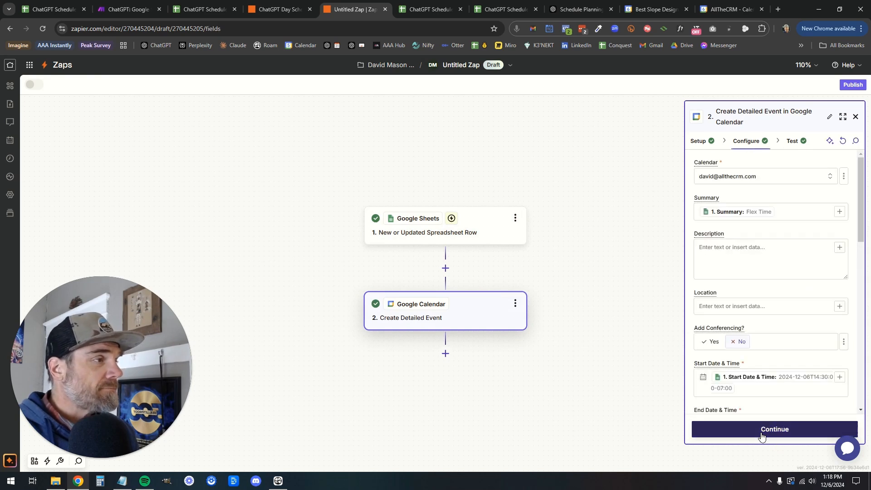
pyautogui.scroll(-2, 775, 292)
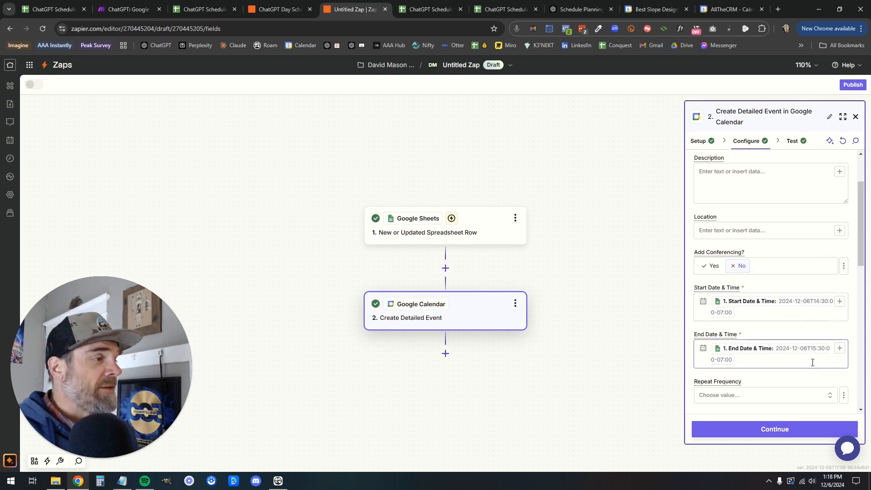
pyautogui.click(775, 430)
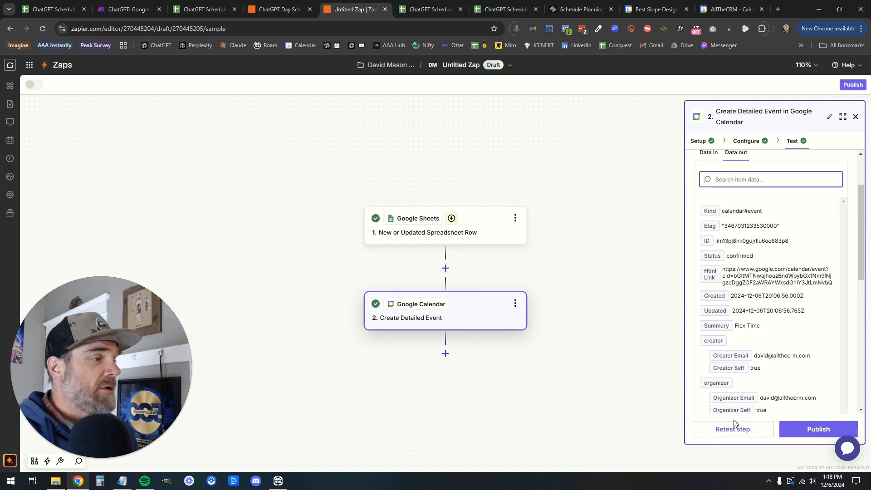
pyautogui.click(731, 9)
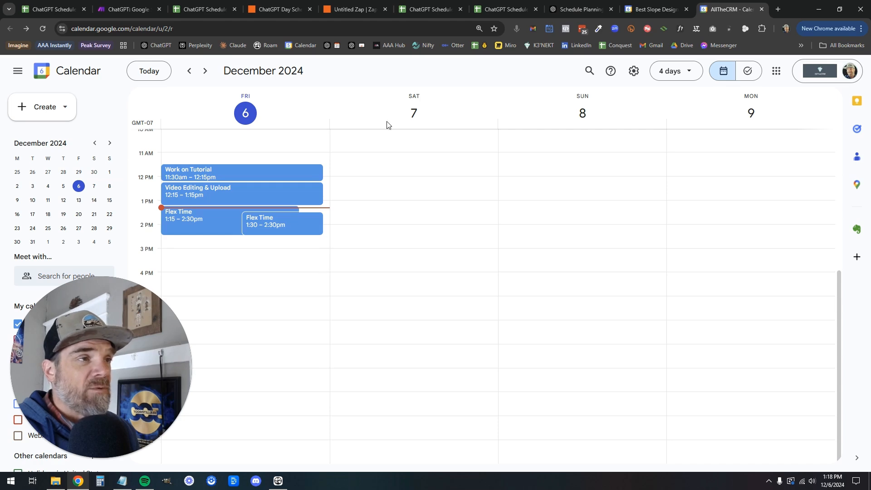
# Retest the calendar event step to send the 2:30–3:30 Flex Time event again
pyautogui.click(336, 9)
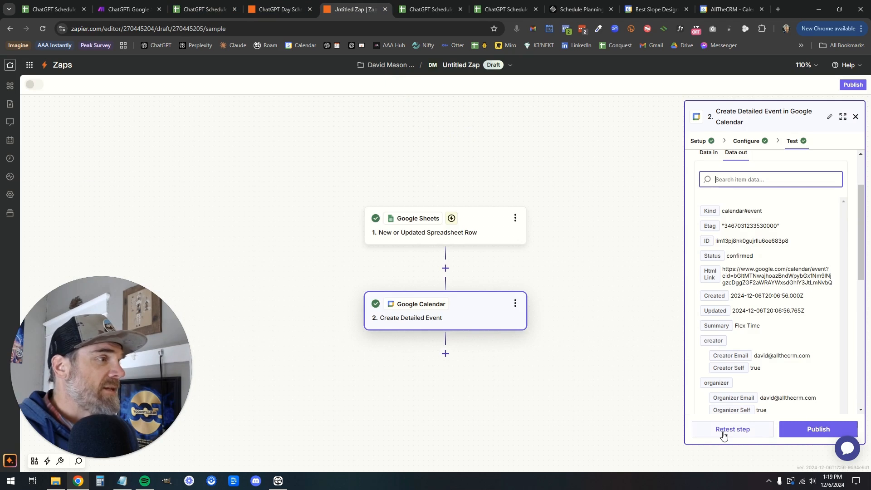
pyautogui.click(724, 429)
pyautogui.click(732, 9)
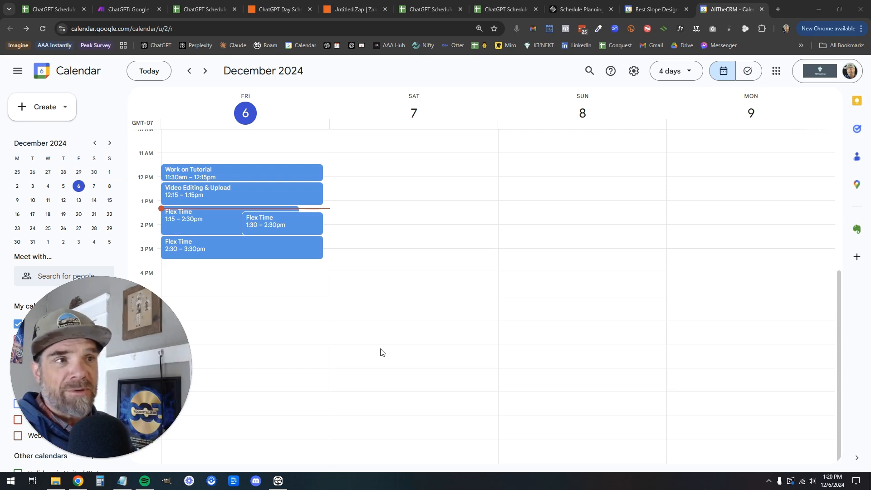
# Delete Friday's tutorial, video editing and three Flex Time events, then go back to Zapier
pyautogui.rightClick(306, 176)
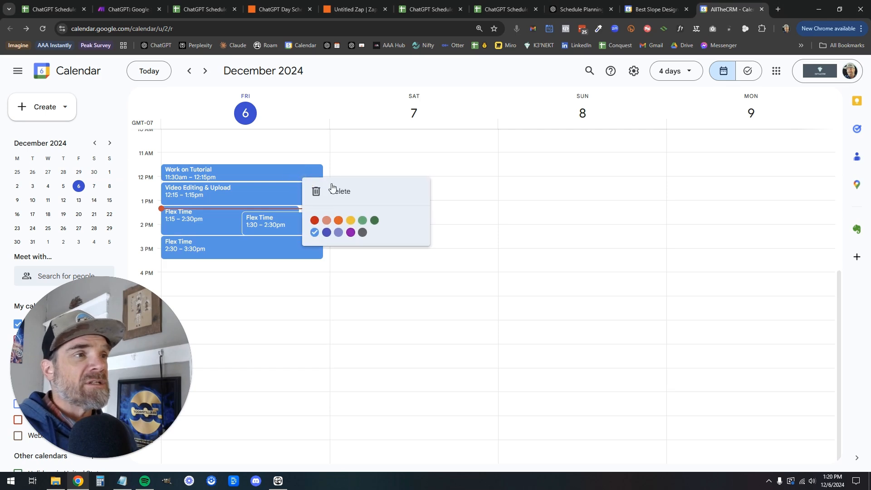
pyautogui.click(334, 189)
pyautogui.rightClick(289, 193)
pyautogui.click(335, 203)
pyautogui.rightClick(282, 228)
pyautogui.click(331, 237)
pyautogui.rightClick(279, 231)
pyautogui.click(318, 244)
pyautogui.rightClick(292, 243)
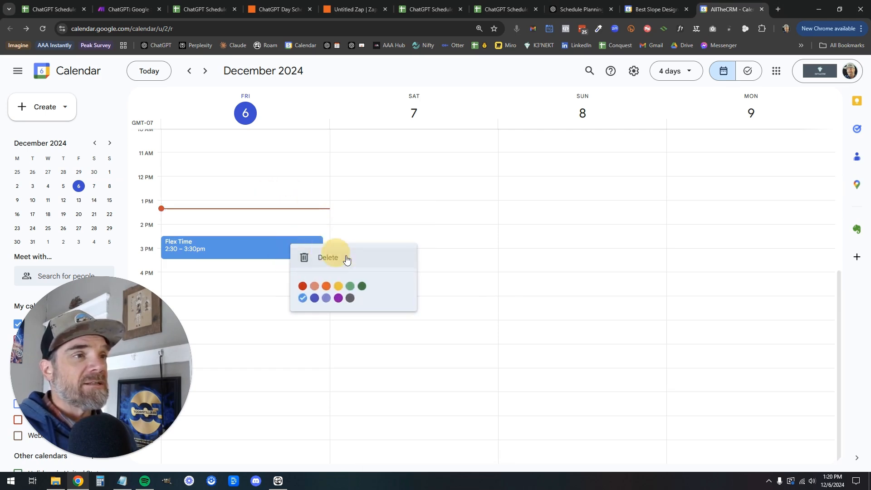
pyautogui.click(335, 256)
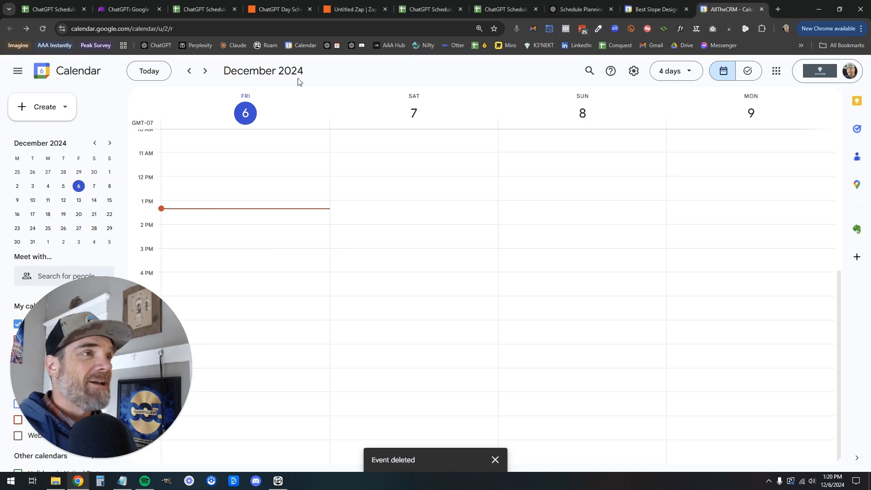
pyautogui.click(353, 10)
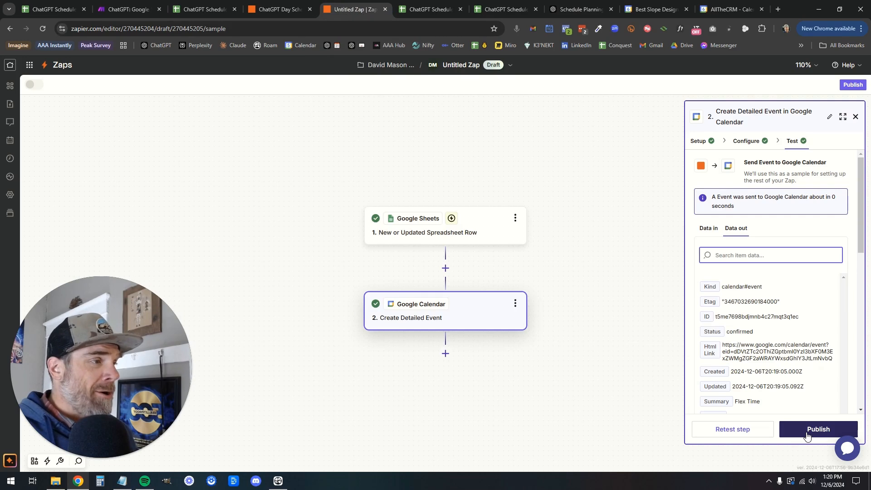
# Retitle the Untitled Zap 'ChatGPT Scheduler: Google Sheet → Google Calendar', fixing the Calendar typo
pyautogui.click(461, 67)
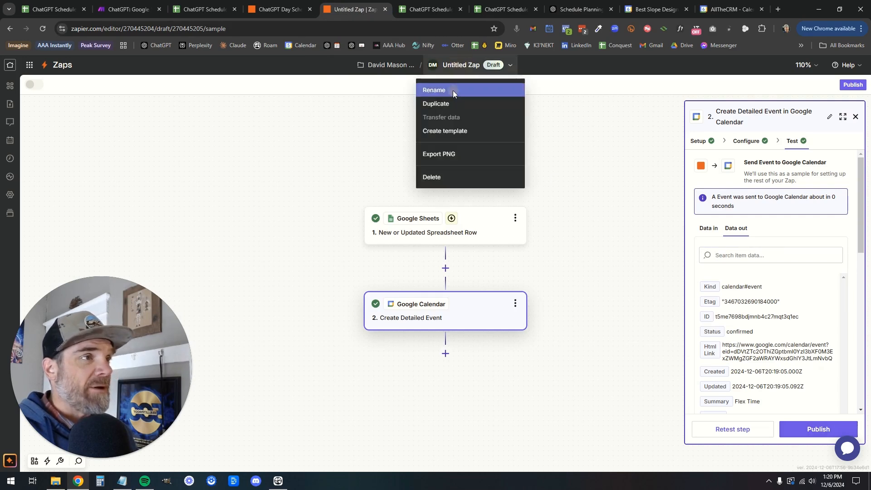
pyautogui.click(453, 90)
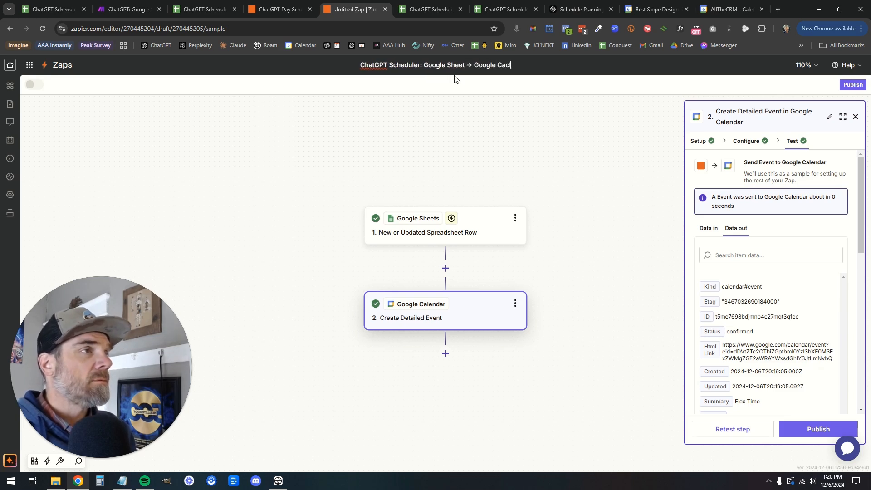
pyautogui.press('BackSpace')
pyautogui.write('lenar')
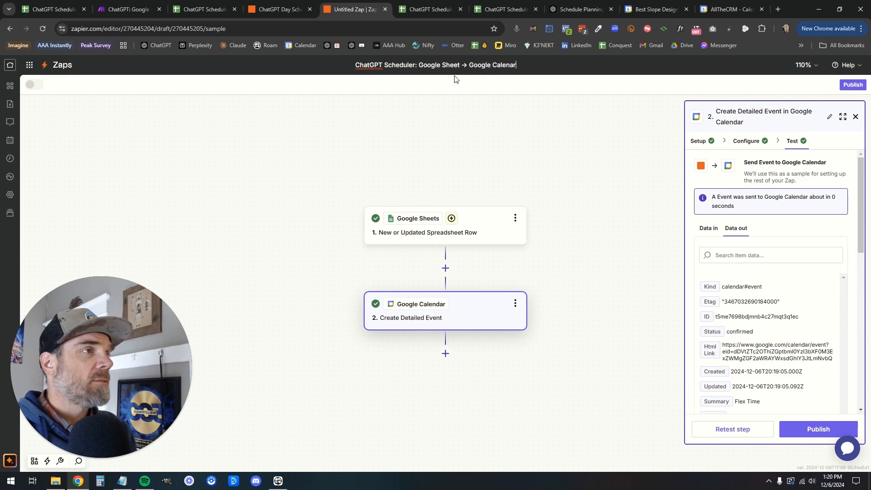
pyautogui.press('BackSpace')
pyautogui.press('BackSpace')
# Save the zap's new name and publish it as v1, dismissing the 'Your Zap is on!' dialog
pyautogui.write('dar')
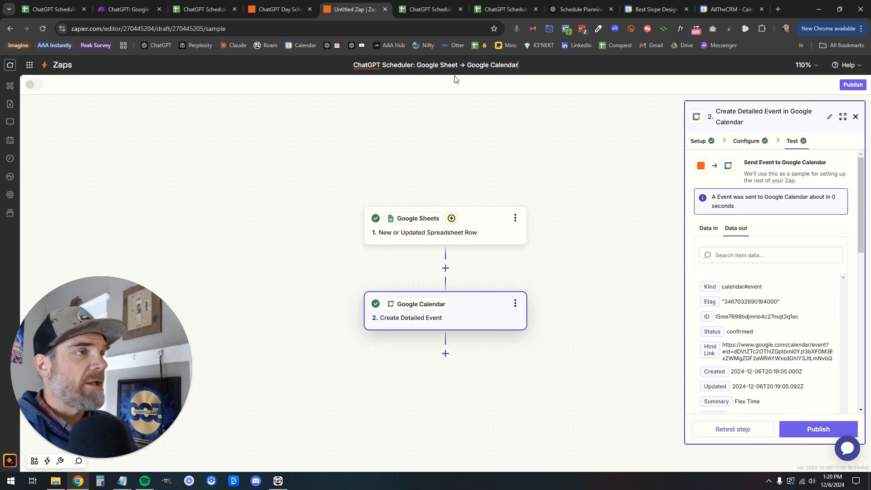
pyautogui.click(494, 118)
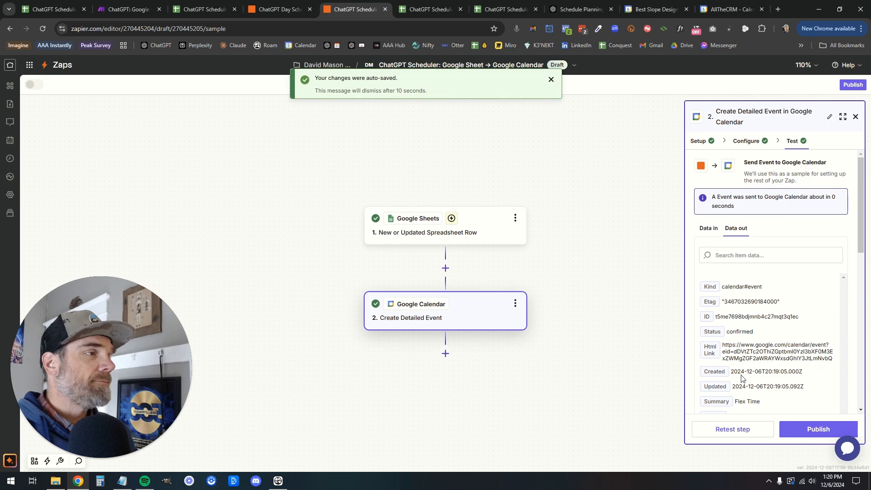
pyautogui.click(819, 429)
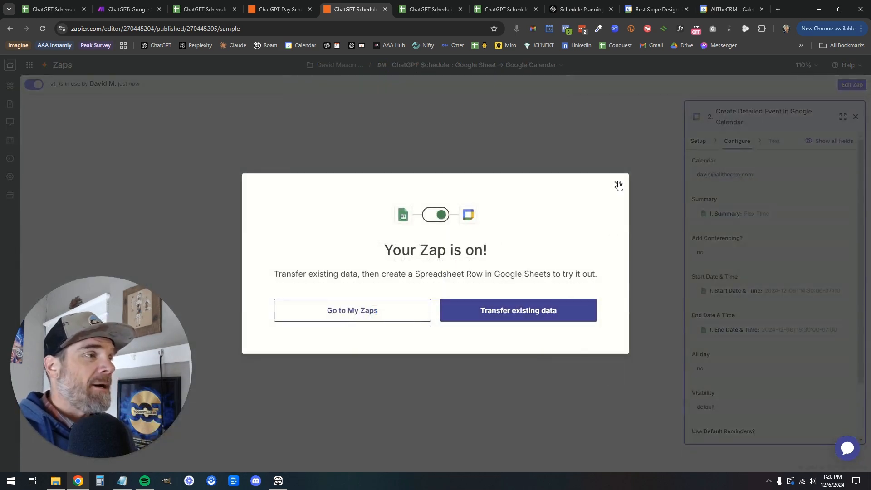
pyautogui.click(617, 184)
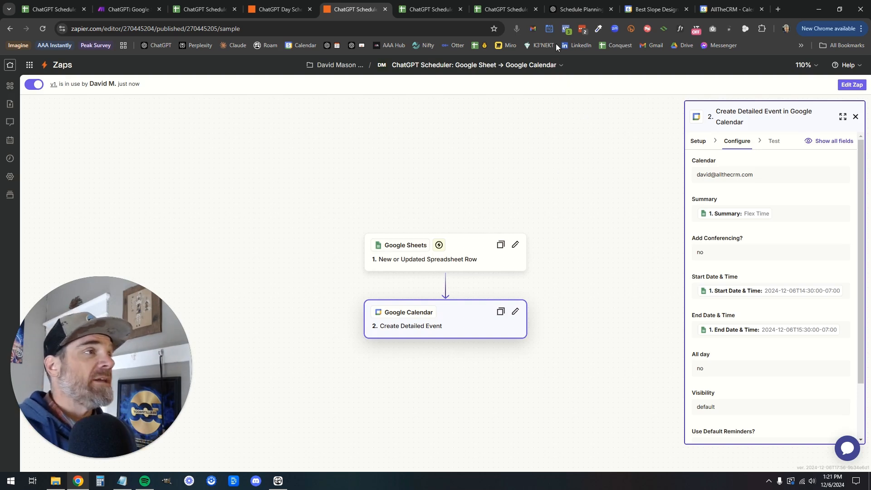
pyautogui.click(580, 9)
# Clear the table selection and scroll back up through the schedule chat
pyautogui.click(467, 271)
pyautogui.scroll(2, 435, 250)
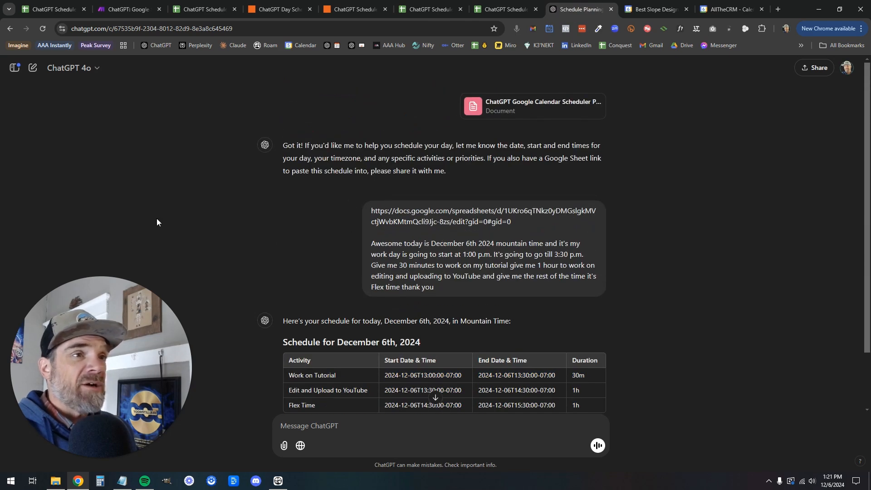
pyautogui.click(170, 210)
pyautogui.moveTo(171, 339); pyautogui.dragTo(282, 278)
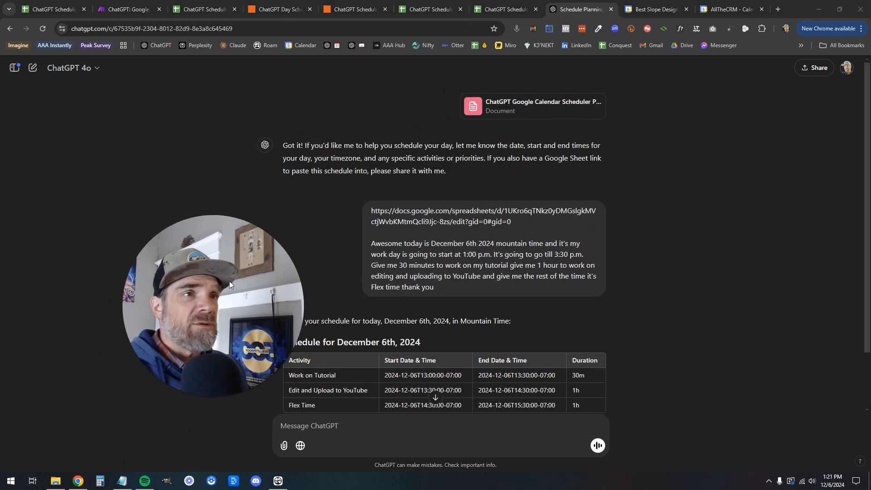
# Rename the Schedule Planning Assistance chat to '📆 Scheduler', then collapse the sidebar
pyautogui.click(15, 69)
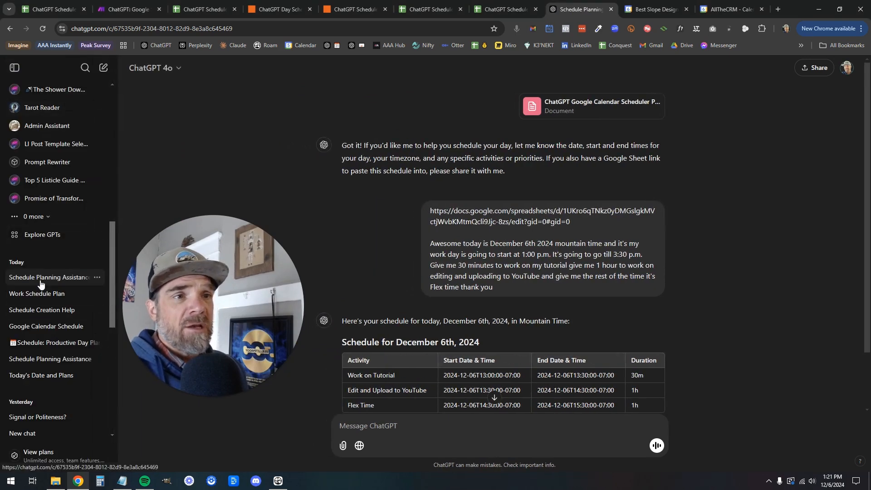
pyautogui.rightClick(40, 281)
pyautogui.click(119, 156)
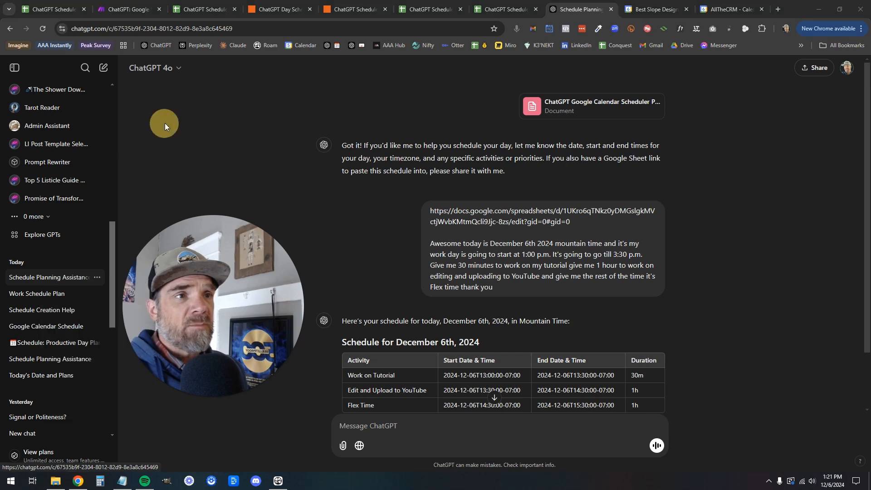
pyautogui.click(96, 278)
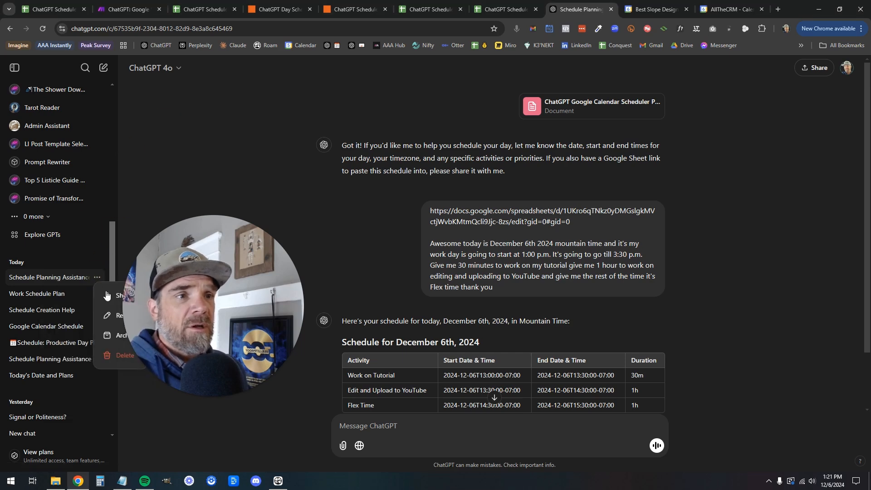
pyautogui.click(119, 316)
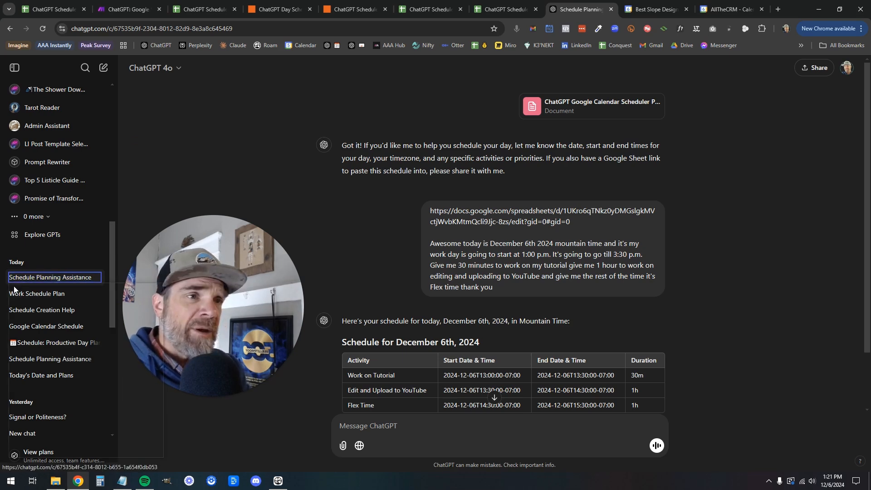
pyautogui.press('super+period')
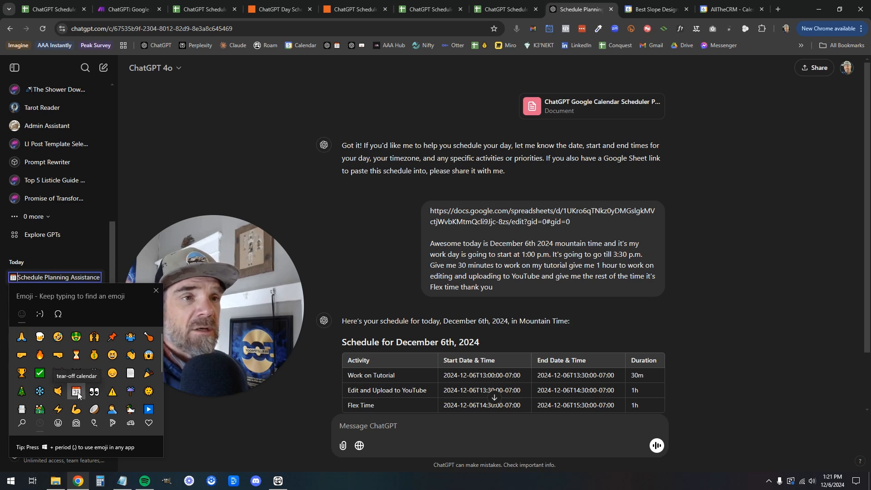
pyautogui.click(77, 393)
pyautogui.moveTo(44, 278); pyautogui.dragTo(103, 283)
pyautogui.write('r')
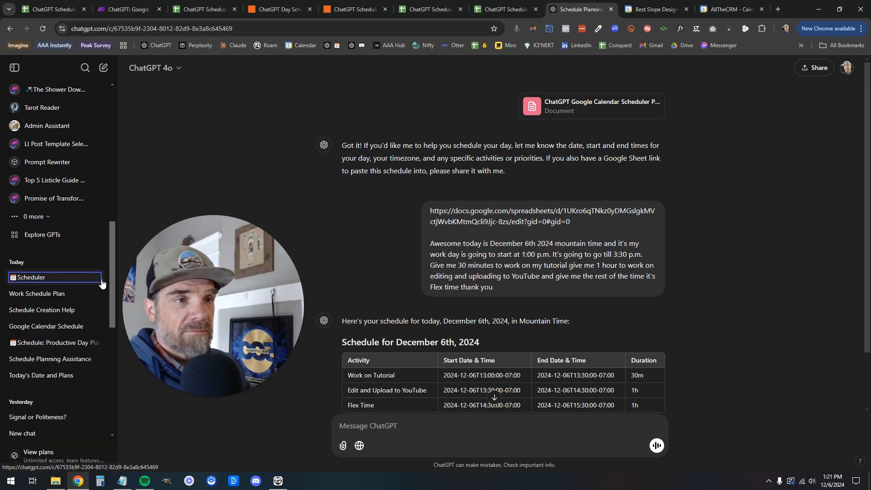
pyautogui.press('Return')
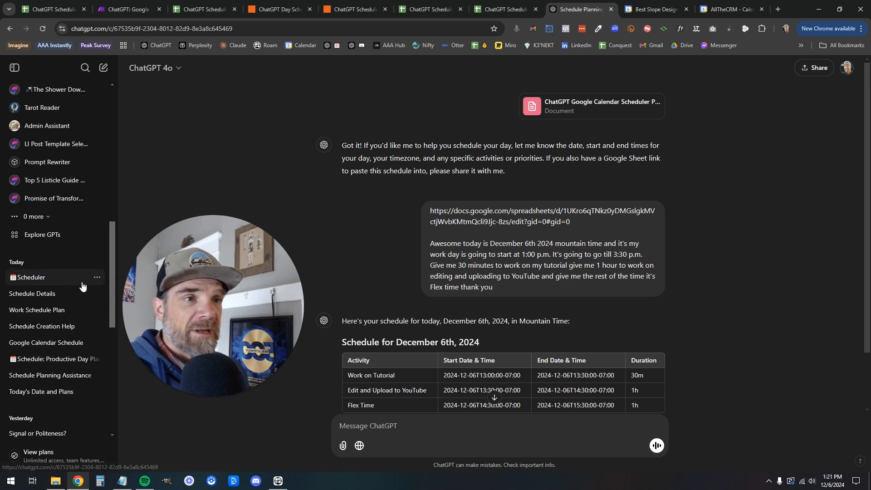
pyautogui.click(17, 70)
pyautogui.moveTo(161, 309); pyautogui.dragTo(100, 344)
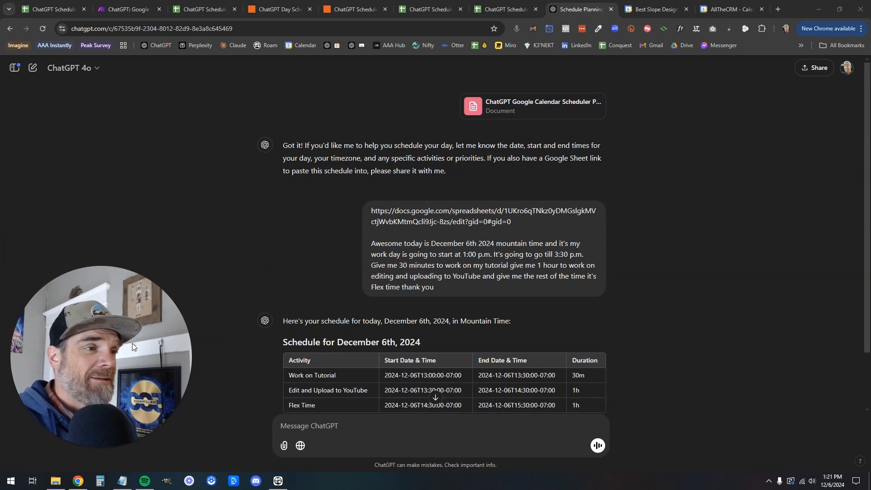
# Dictate a request for tomorrow's schedule, copy the December 7th table, and open the linked Sheet
pyautogui.rightClick(372, 429)
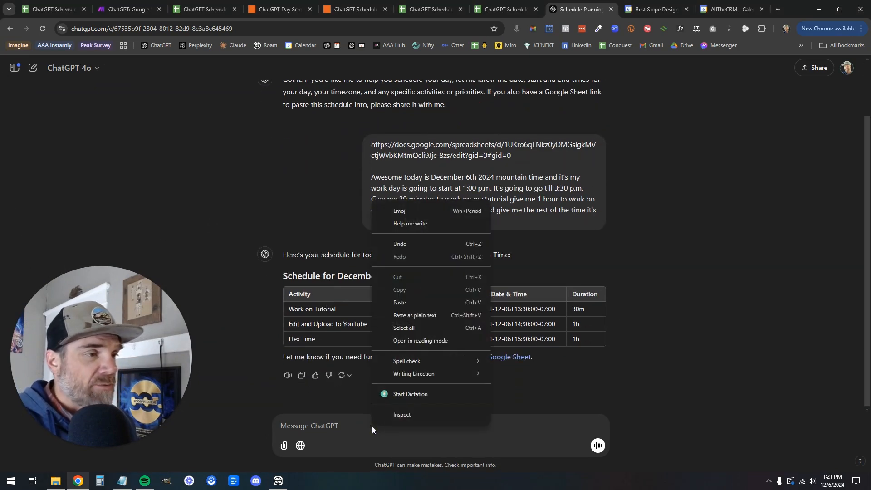
pyautogui.click(416, 394)
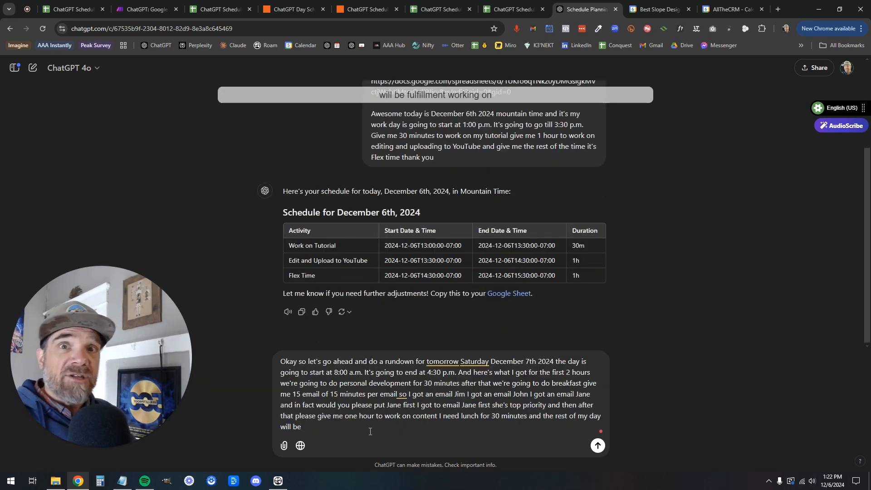
pyautogui.click(598, 447)
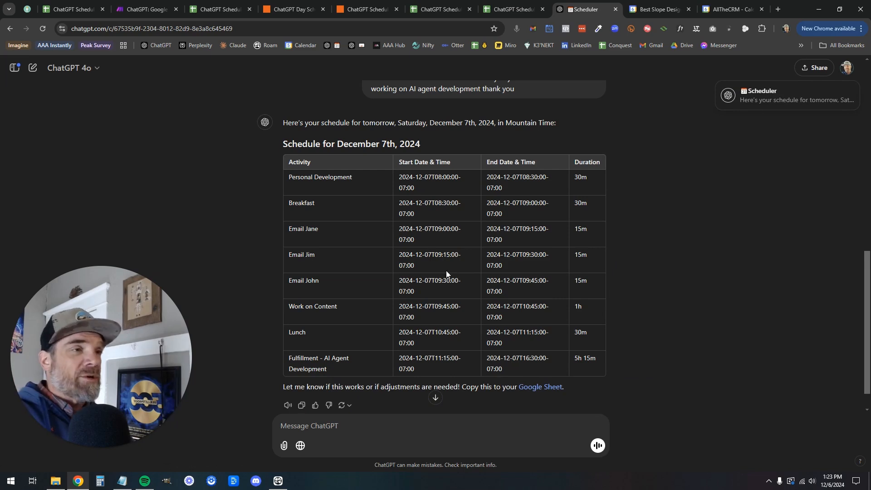
pyautogui.moveTo(293, 179); pyautogui.dragTo(584, 372)
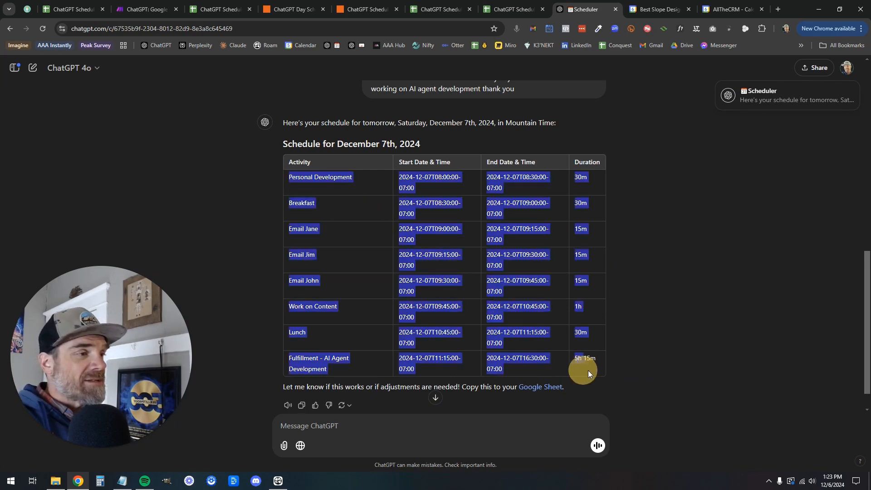
pyautogui.click(546, 389)
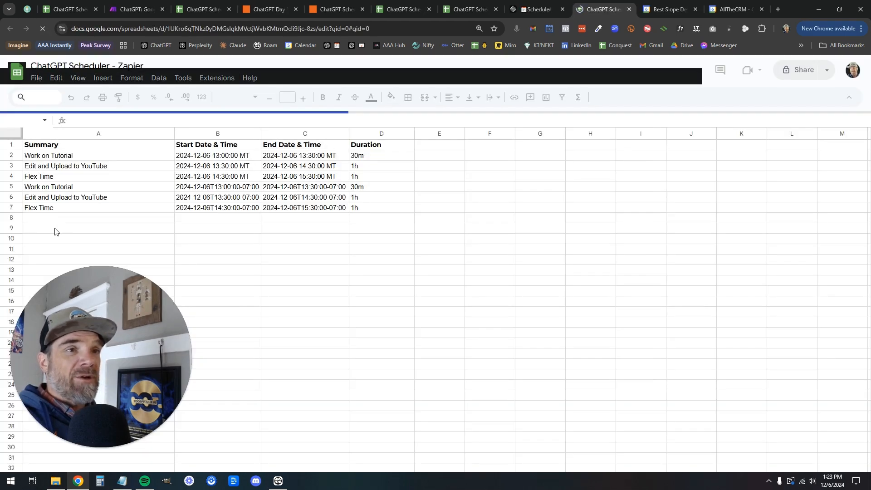
# Paste the December 7th schedule rows into the sheet starting at cell A8
pyautogui.click(48, 219)
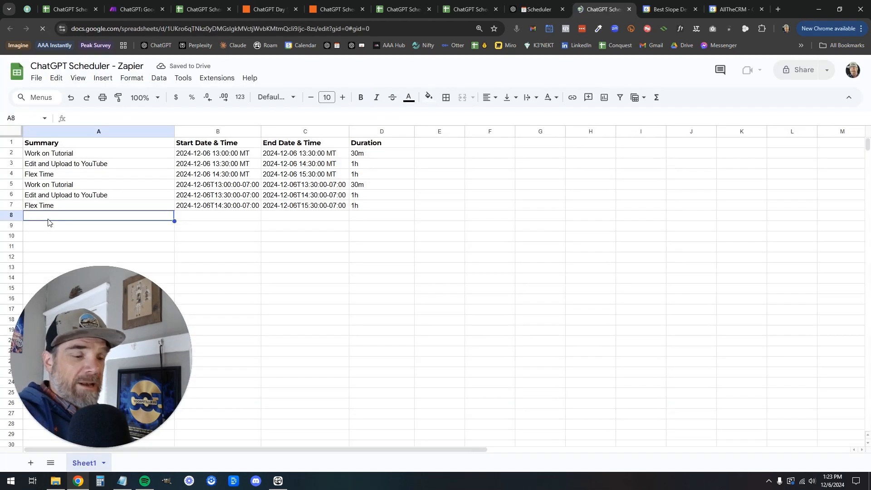
pyautogui.hotkey('ctrl', 'v')
pyautogui.click(510, 310)
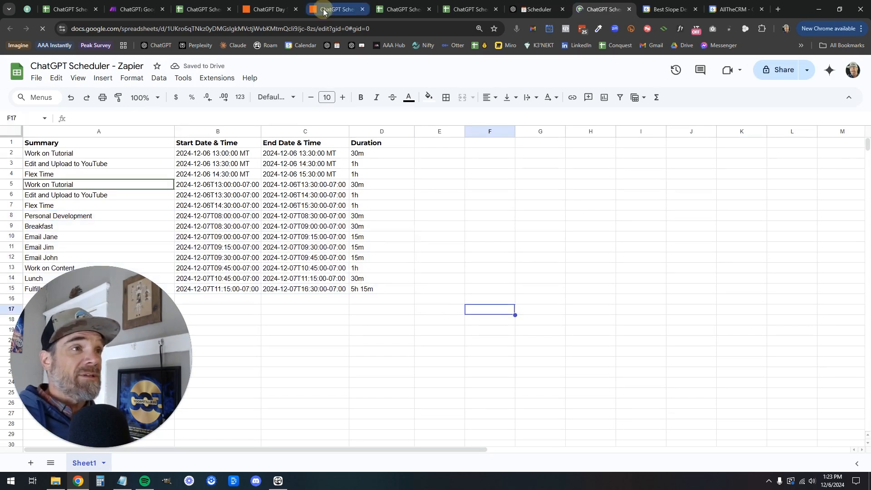
pyautogui.click(351, 9)
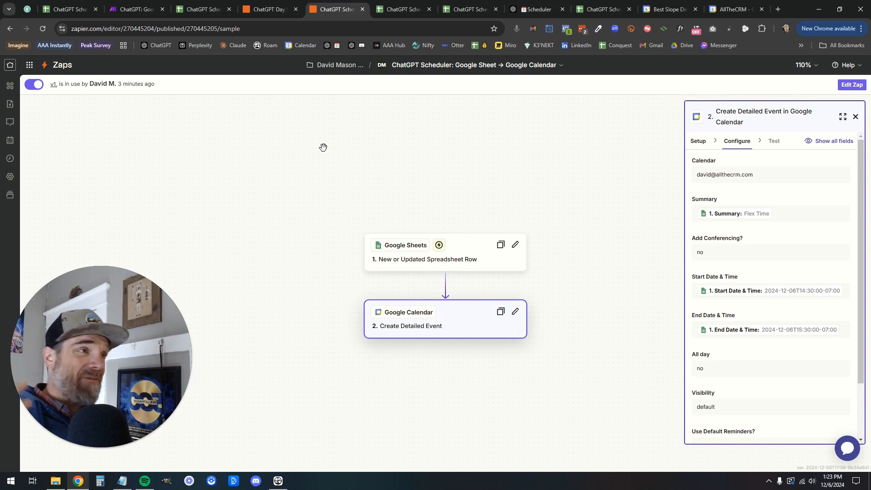
# Leave the published Zapier zap by switching to another browser tab
pyautogui.click(726, 9)
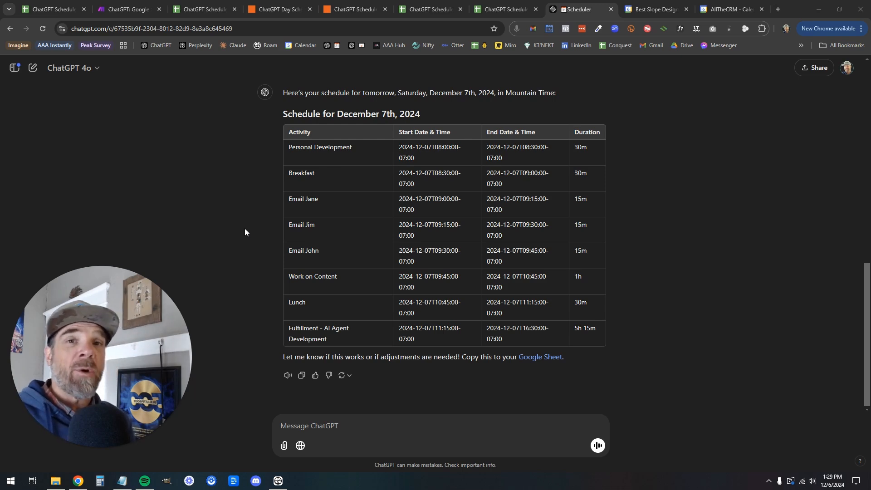
# Delete Friday's Work on Tutorial, Video Editing & Upload and Flex Time events from Google Calendar
pyautogui.click(648, 13)
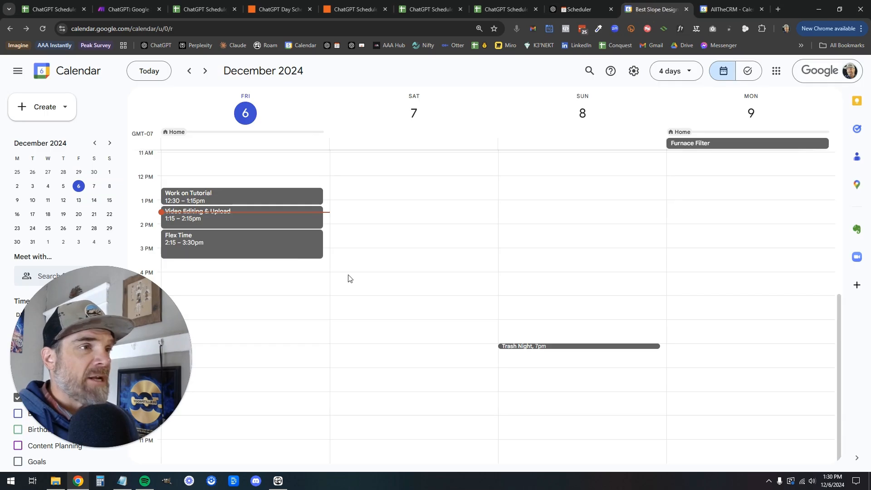
pyautogui.press('super+shift+h')
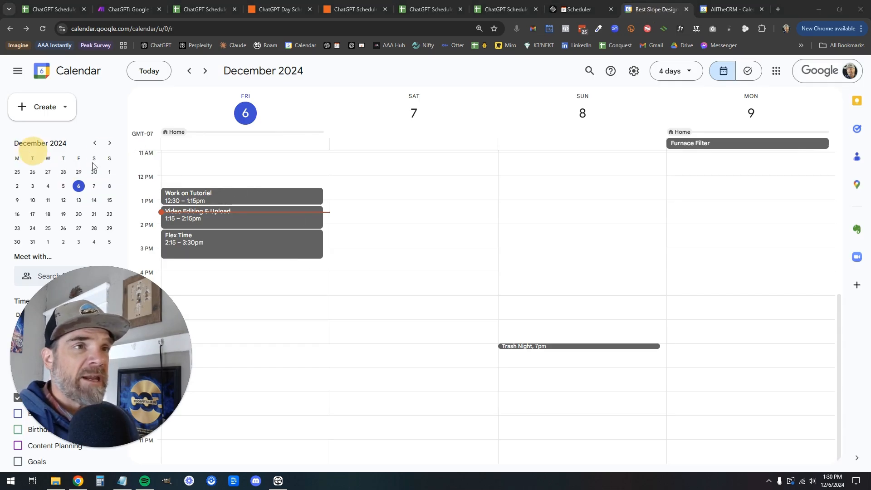
pyautogui.rightClick(238, 200)
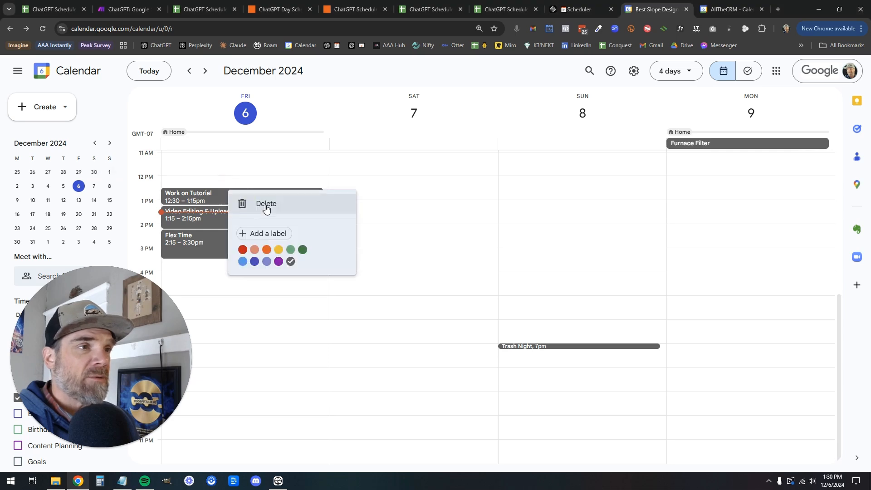
pyautogui.click(264, 202)
pyautogui.rightClick(239, 218)
pyautogui.click(254, 227)
pyautogui.rightClick(251, 244)
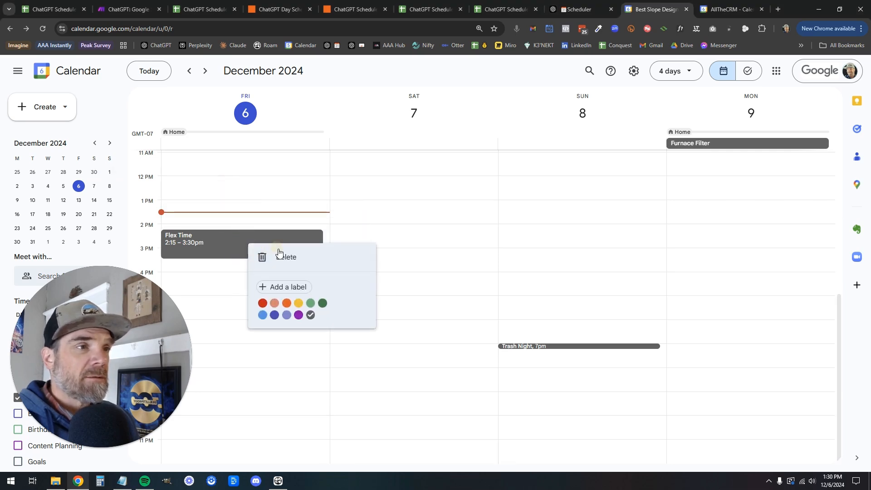
pyautogui.click(281, 253)
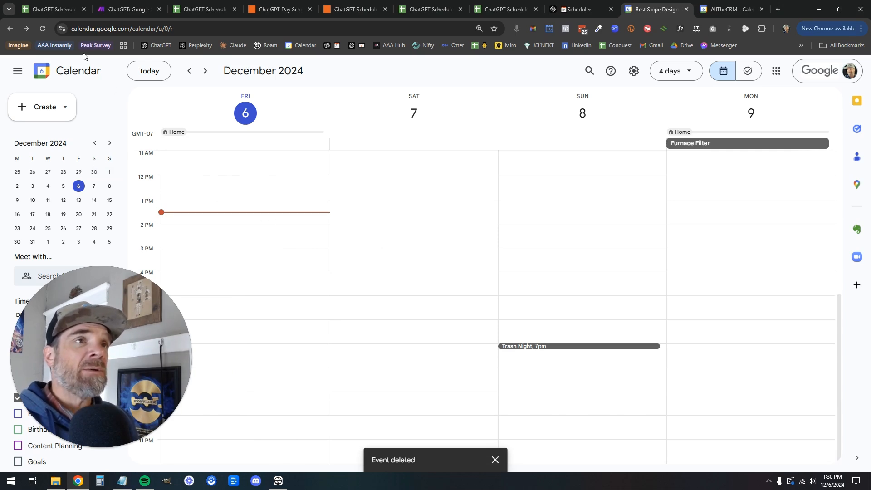
pyautogui.click(129, 9)
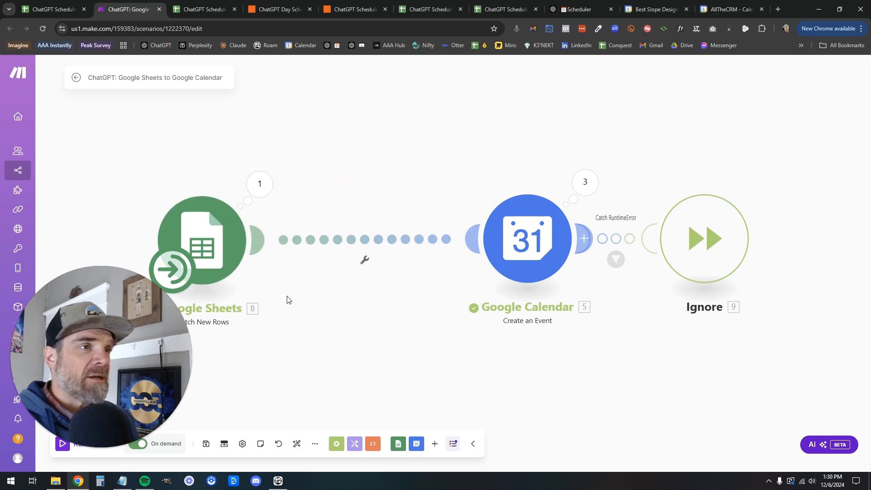
# Inspect the existing scenario's Google Sheets and Google Calendar module settings without changing anything
pyautogui.click(225, 259)
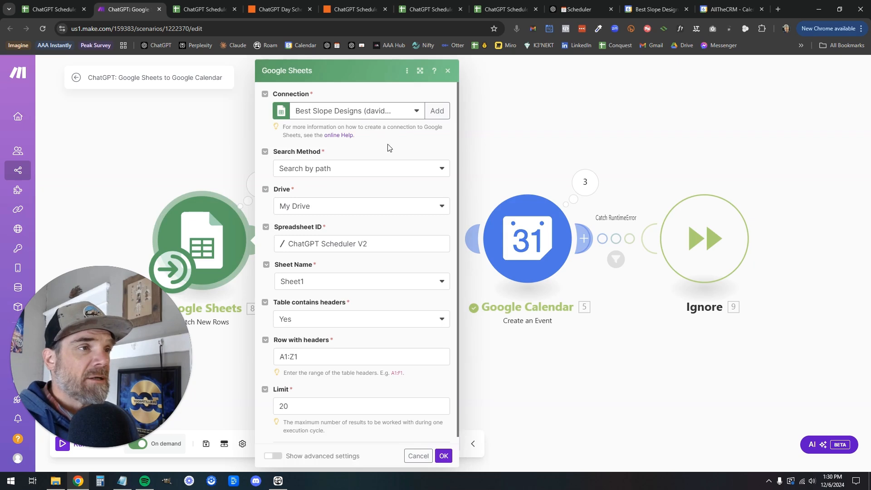
pyautogui.scroll(-1, 345, 271)
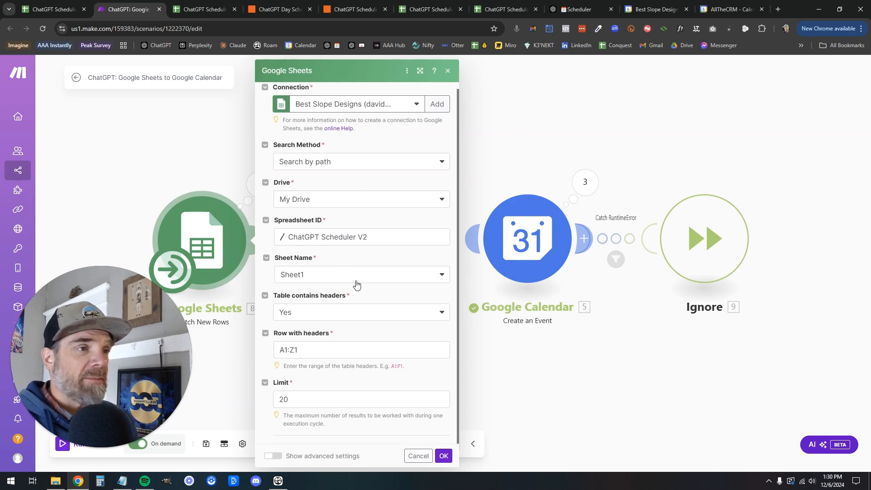
pyautogui.click(418, 456)
pyautogui.click(525, 236)
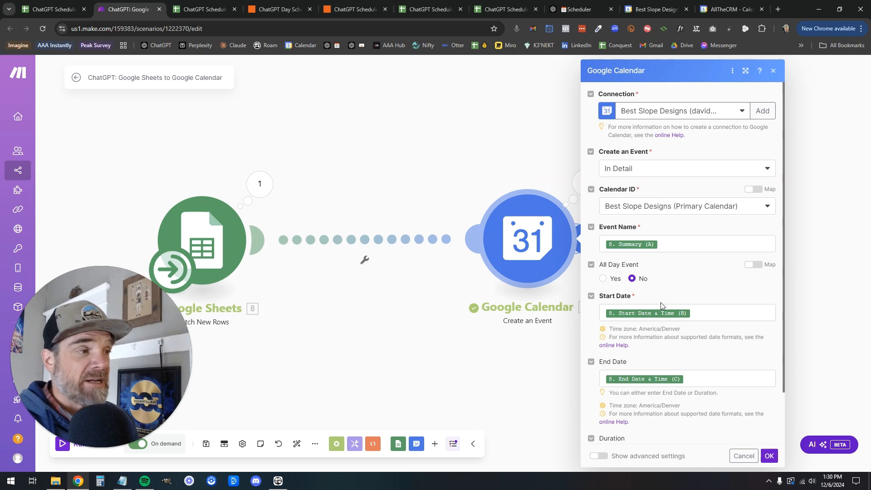
pyautogui.click(399, 327)
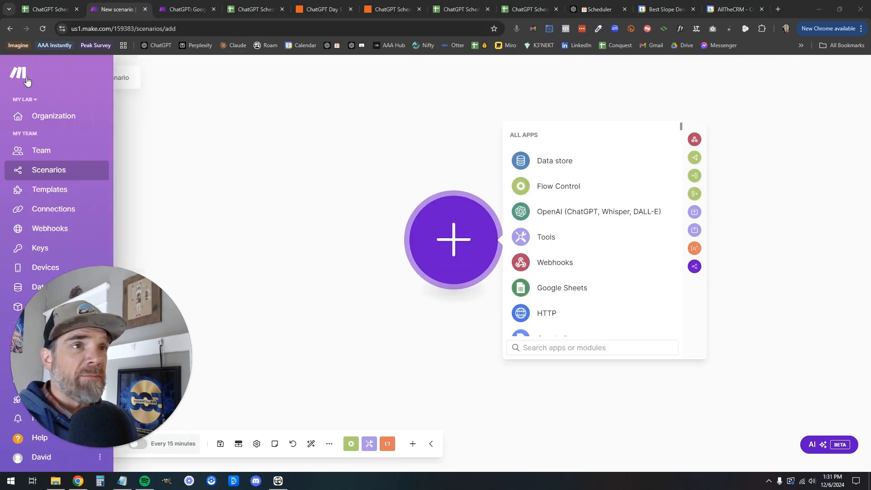
# Search for Google Sheets in the app list and choose its Watch New Rows trigger
pyautogui.moveTo(48, 175)
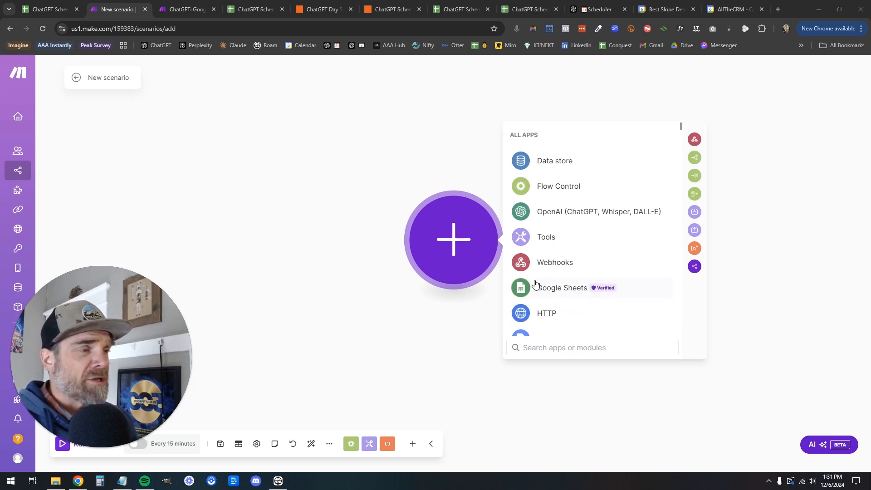
pyautogui.click(569, 346)
pyautogui.write('g')
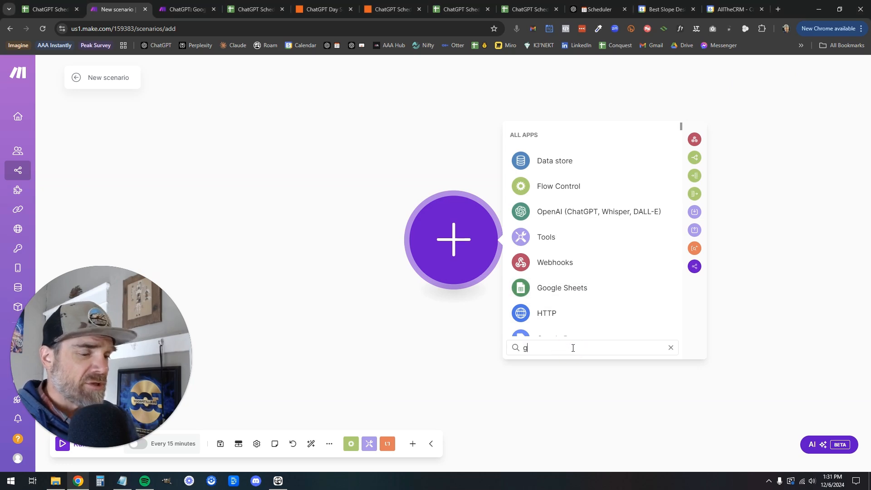
pyautogui.write('oogle shee')
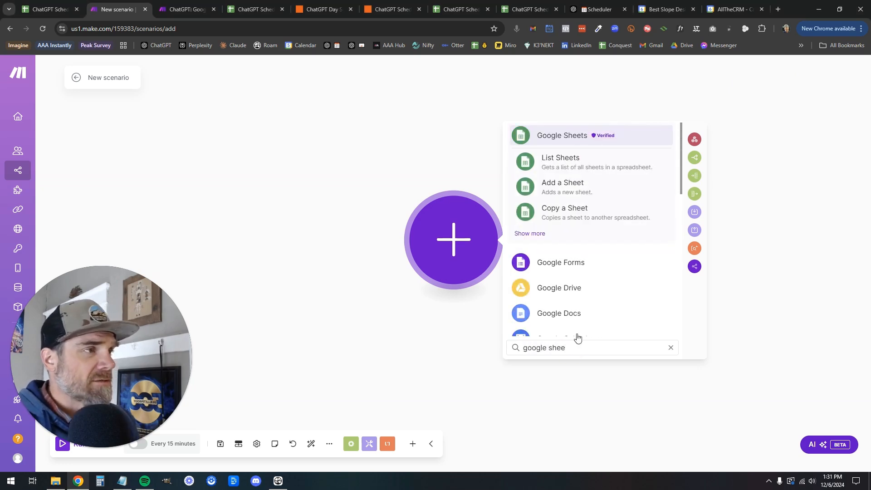
pyautogui.click(577, 141)
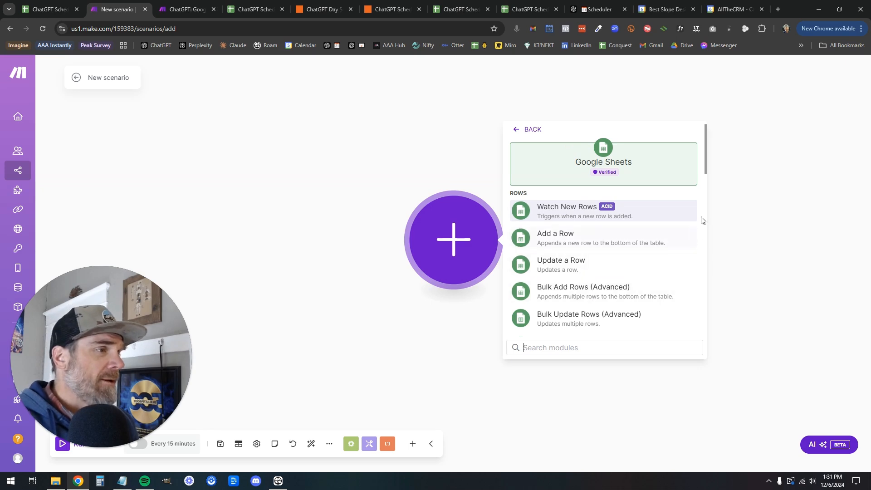
pyautogui.click(572, 212)
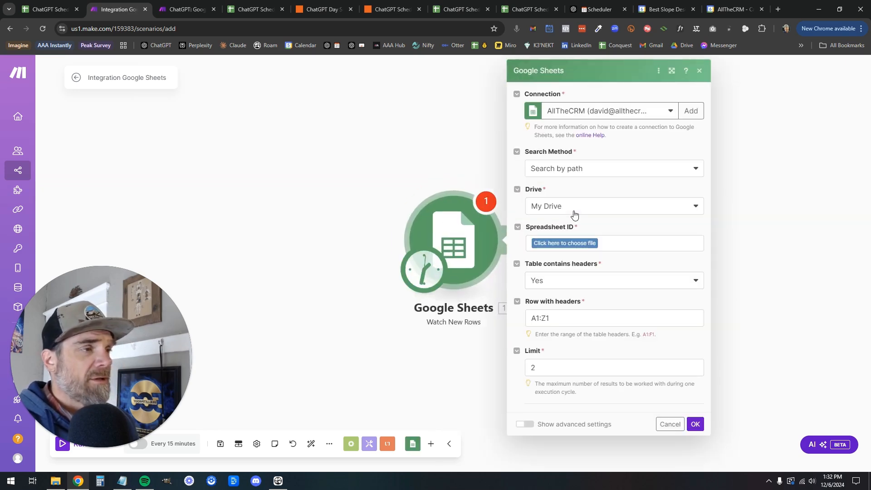
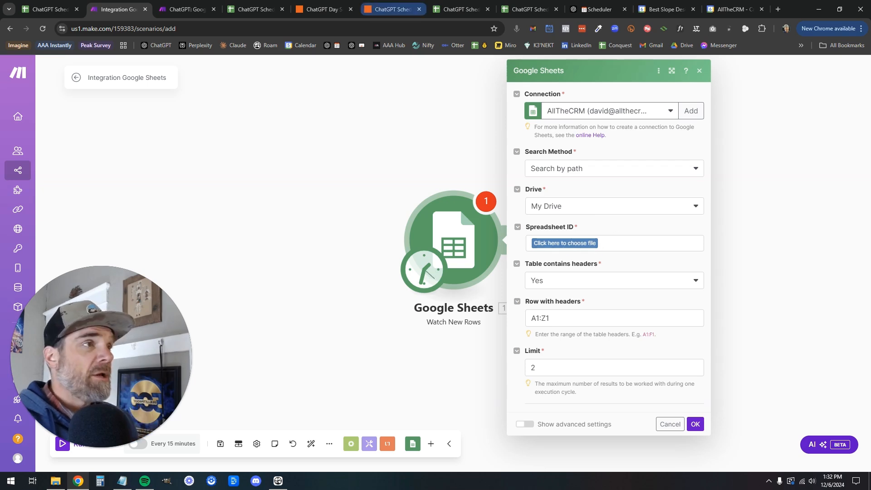
# Copy the ChatGPT Scheduler - TEMPLATE spreadsheet as 'ChatGPT Scheduler - Make' and open it
pyautogui.click(515, 9)
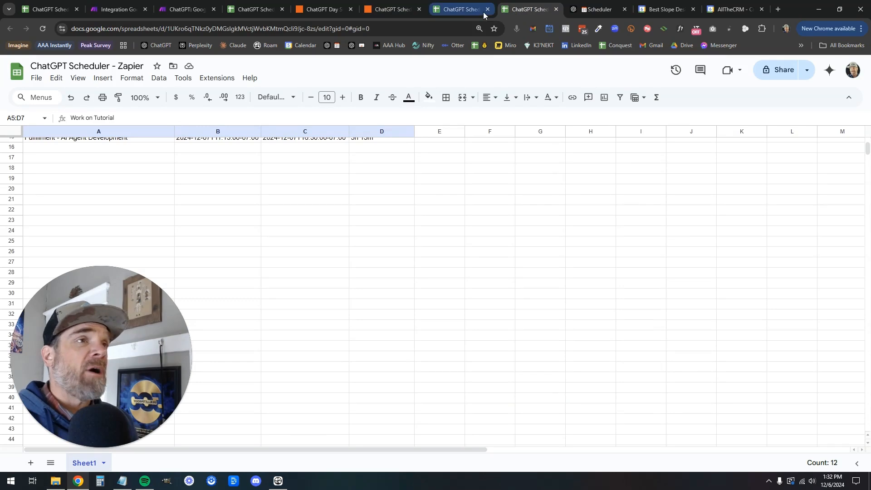
pyautogui.click(461, 9)
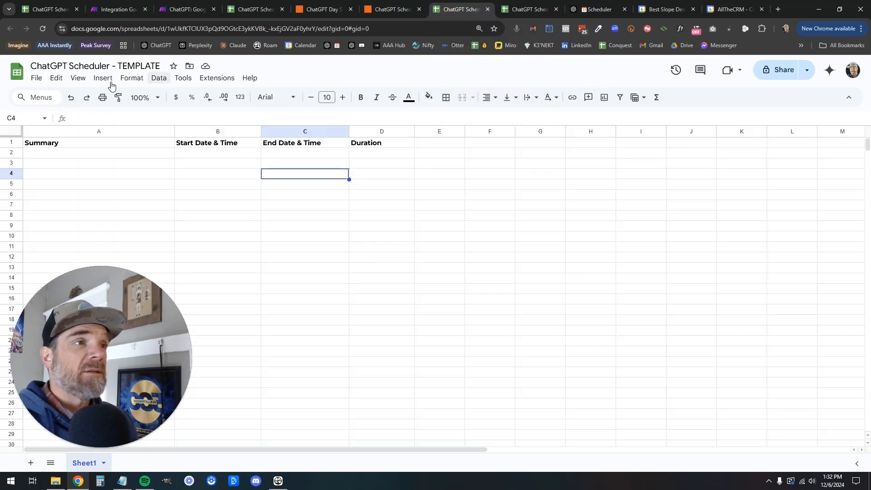
pyautogui.click(38, 80)
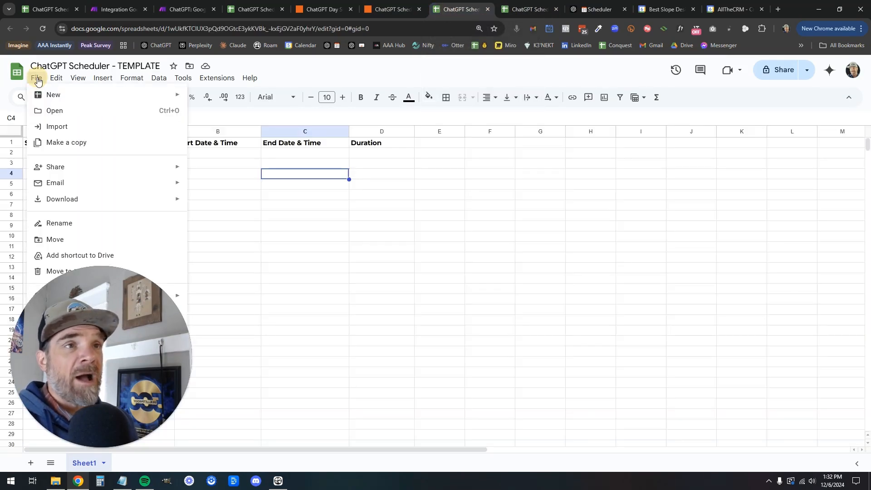
pyautogui.click(53, 144)
pyautogui.click(375, 200)
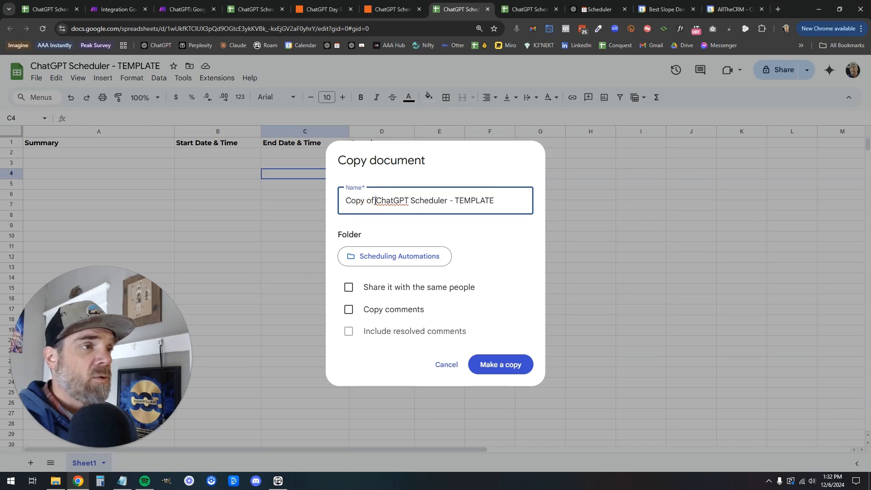
pyautogui.press('BackSpace')
pyautogui.press('BackSpace')
pyautogui.press('BackSpace')
pyautogui.press('BackSpace')
pyautogui.press('BackSpace')
pyautogui.press('BackSpace')
pyautogui.press('BackSpace')
pyautogui.press('BackSpace')
pyautogui.doubleClick(440, 201)
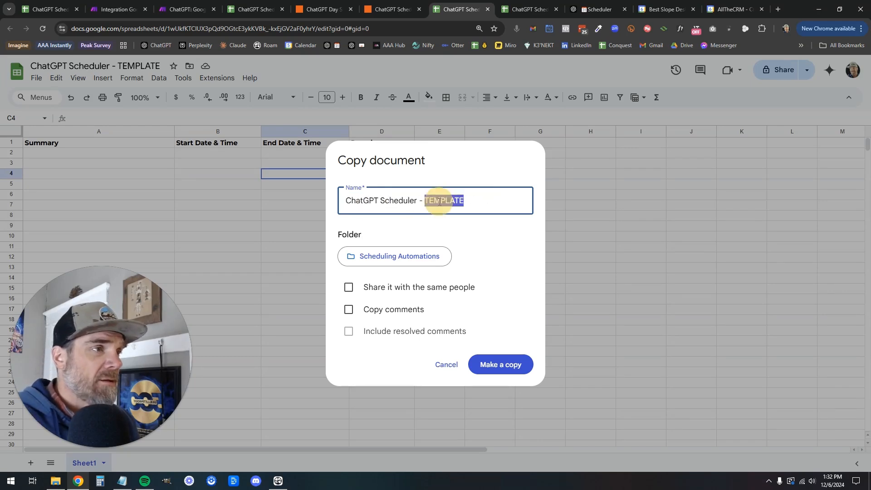
pyautogui.write('Make')
pyautogui.click(504, 365)
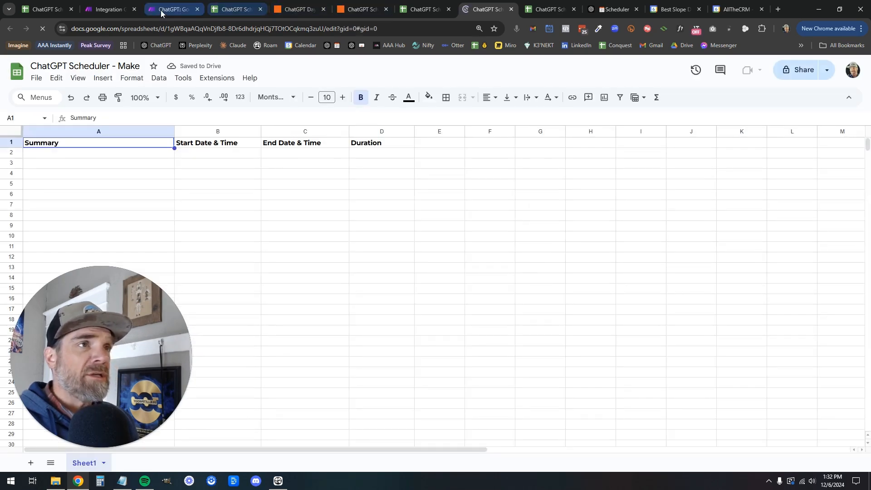
# Open the module's Drive file picker and check which folder holds the new spreadsheet
pyautogui.click(102, 11)
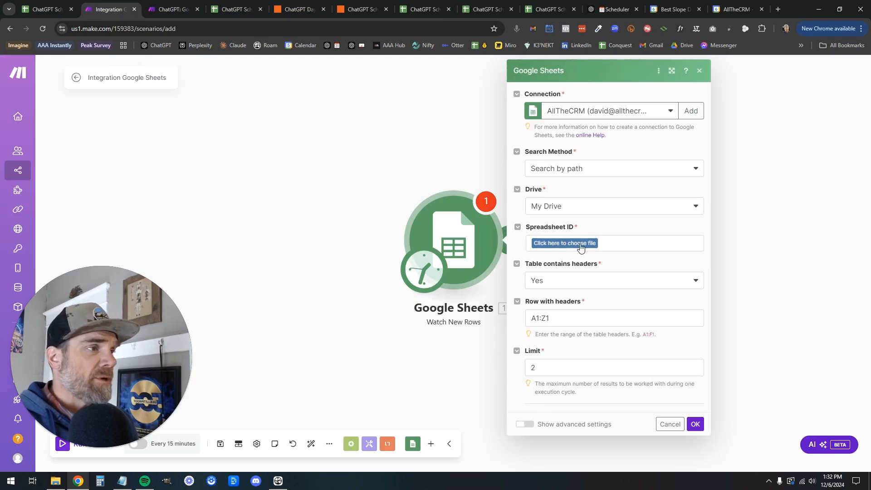
pyautogui.click(563, 245)
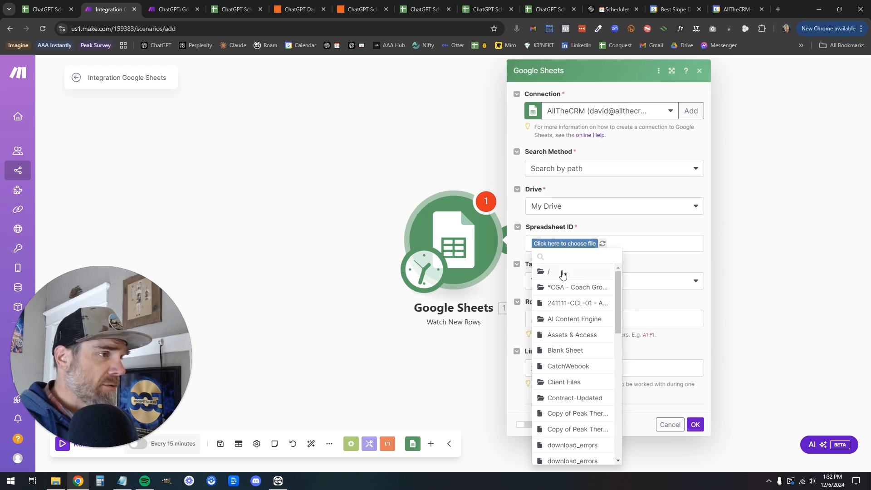
pyautogui.click(563, 272)
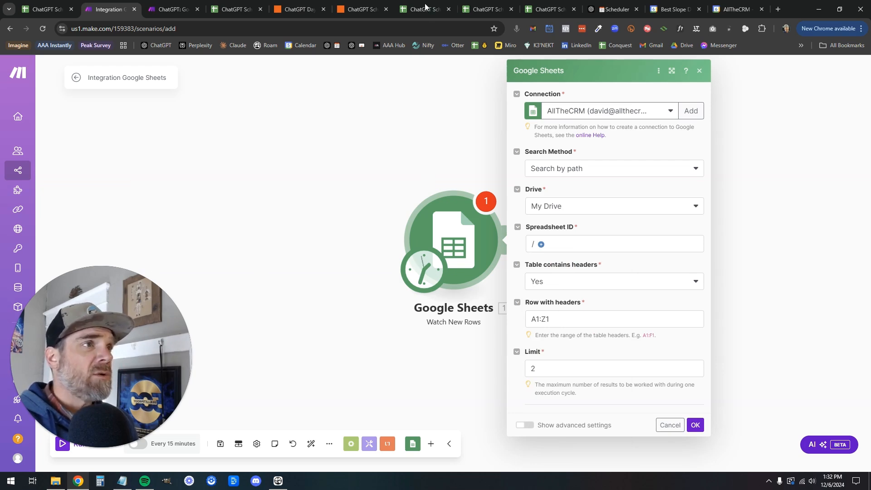
pyautogui.click(489, 10)
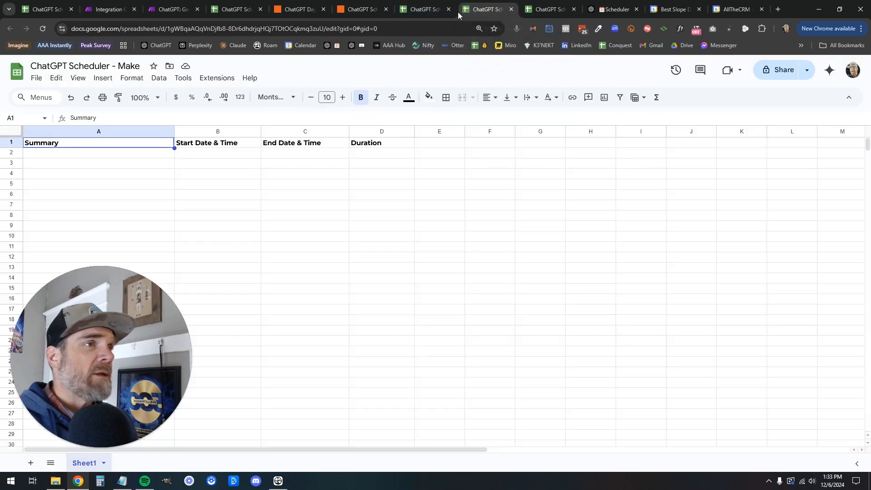
pyautogui.click(170, 66)
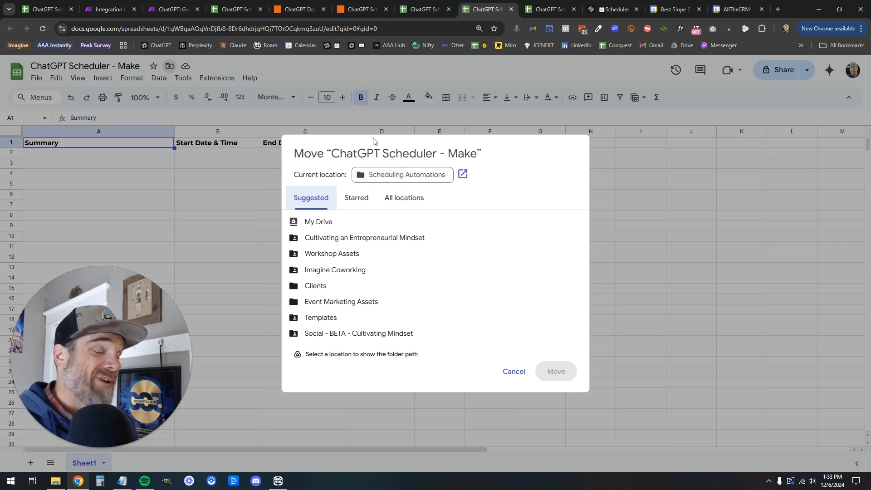
pyautogui.click(110, 10)
# Search 'sch' and pick ChatGPT Scheduler - Make inside the Scheduling Automations folder
pyautogui.click(542, 245)
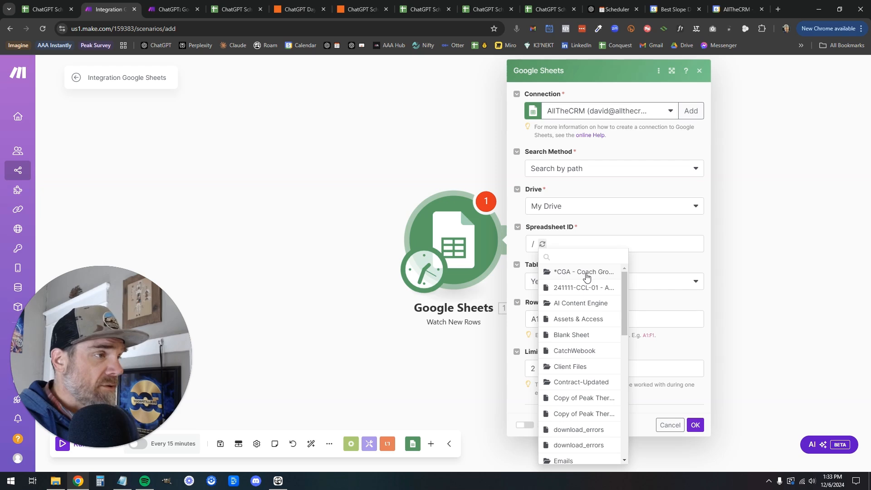
pyautogui.write('sch')
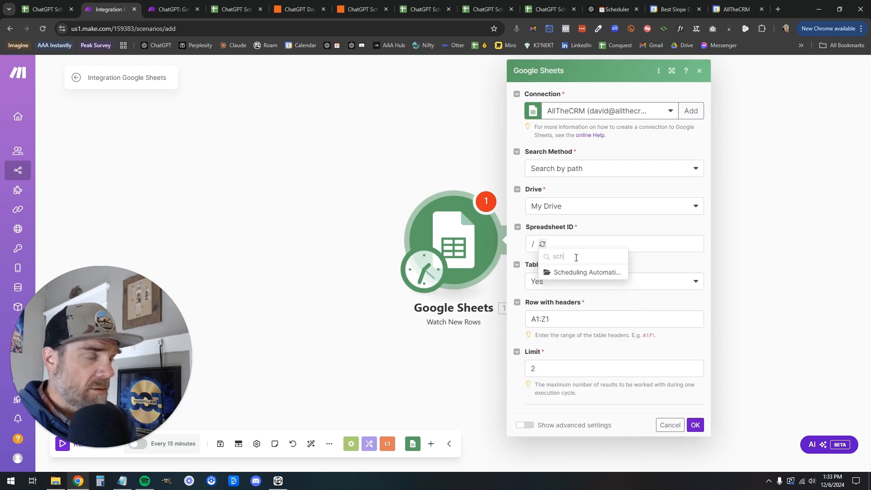
pyautogui.press('BackSpace')
pyautogui.press('BackSpace')
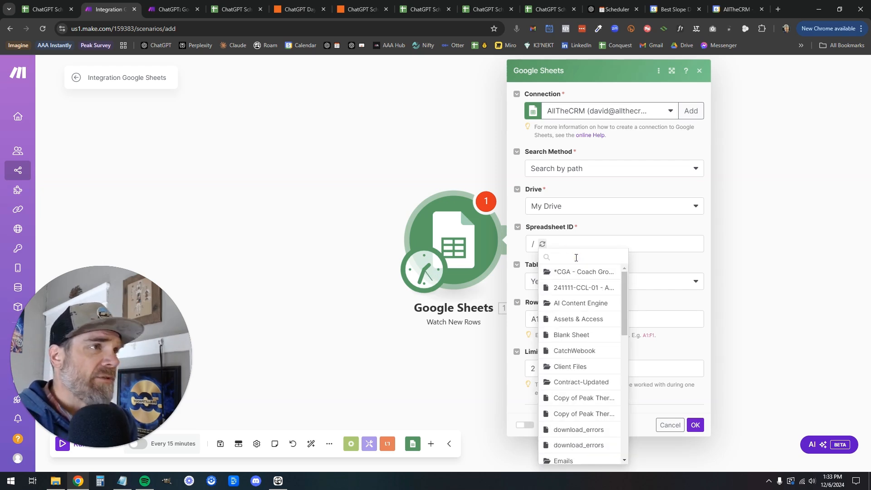
pyautogui.write('make')
pyautogui.press('BackSpace')
pyautogui.press('BackSpace')
pyautogui.press('BackSpace')
pyautogui.press('BackSpace')
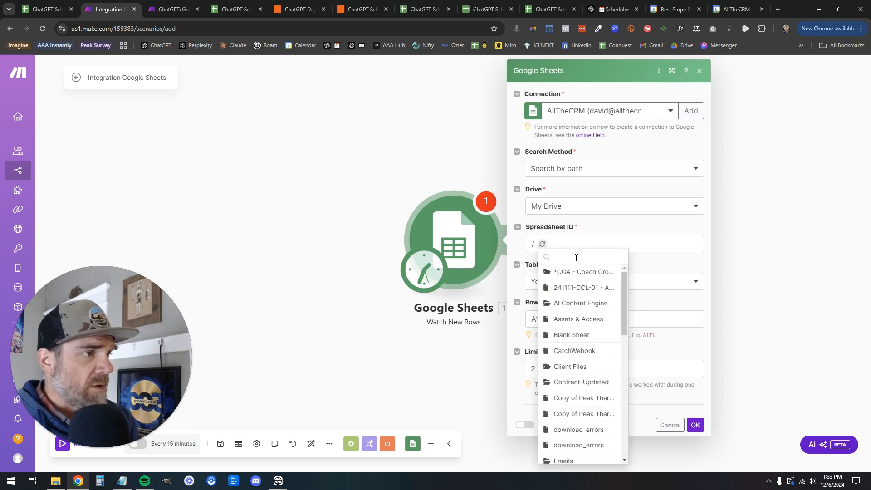
pyautogui.write('shc')
pyautogui.press('BackSpace')
pyautogui.press('BackSpace')
pyautogui.write('ch')
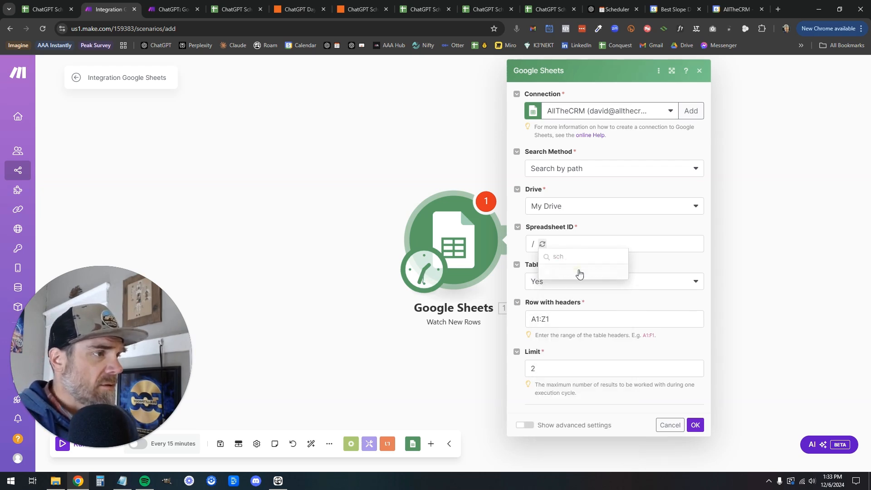
pyautogui.click(579, 273)
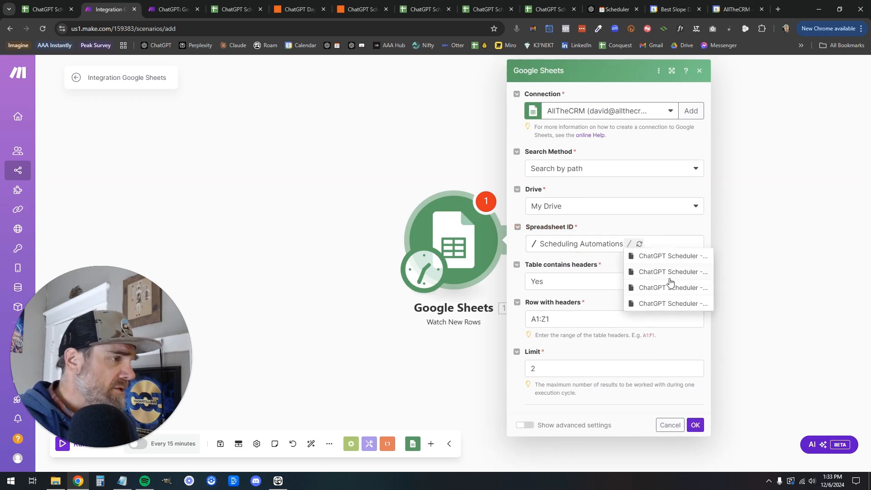
pyautogui.click(707, 257)
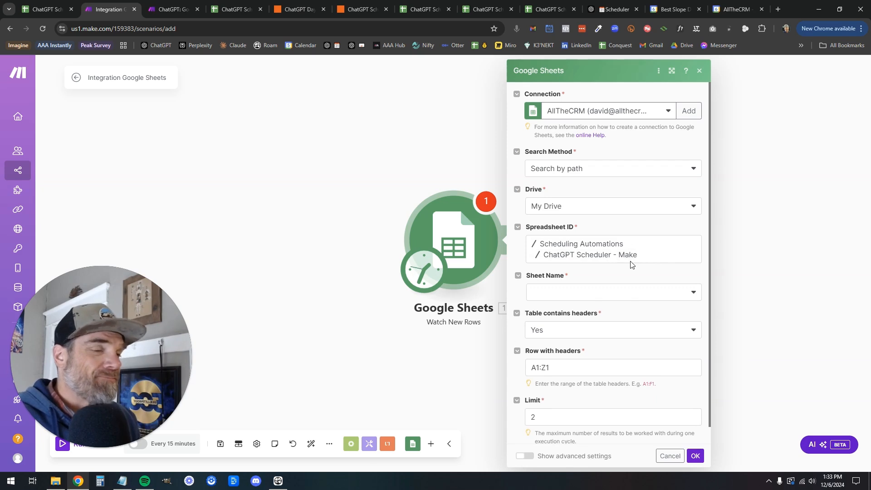
# Select Sheet1 as the sheet to watch in the spreadsheet
pyautogui.click(582, 297)
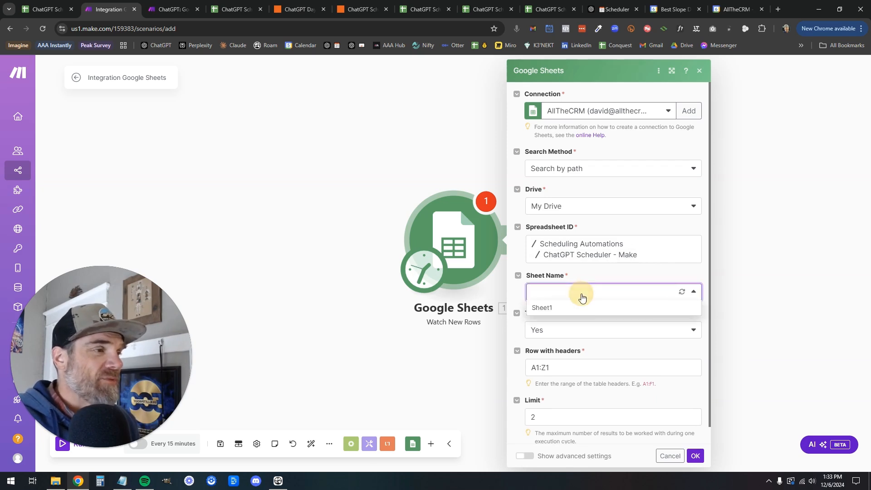
pyautogui.click(558, 310)
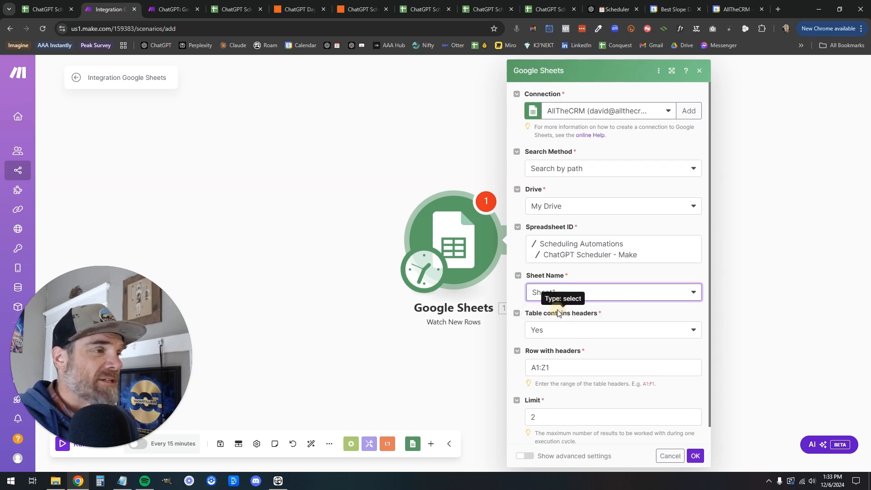
pyautogui.click(477, 9)
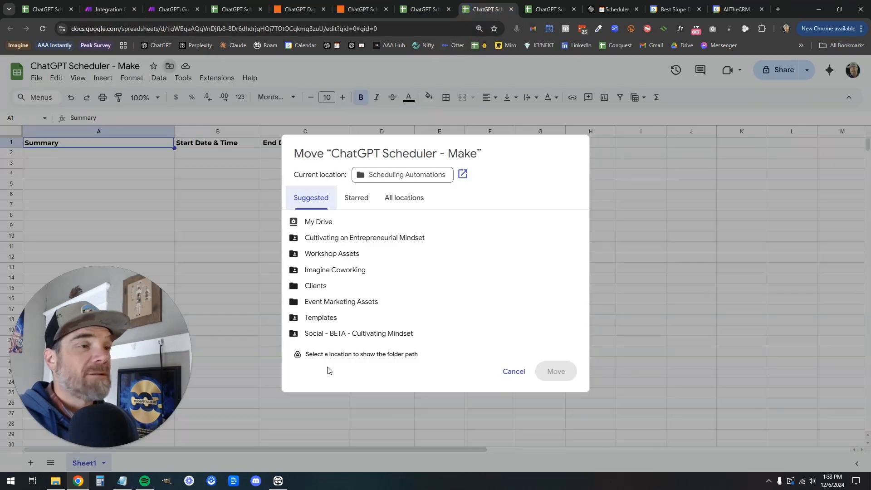
pyautogui.click(632, 169)
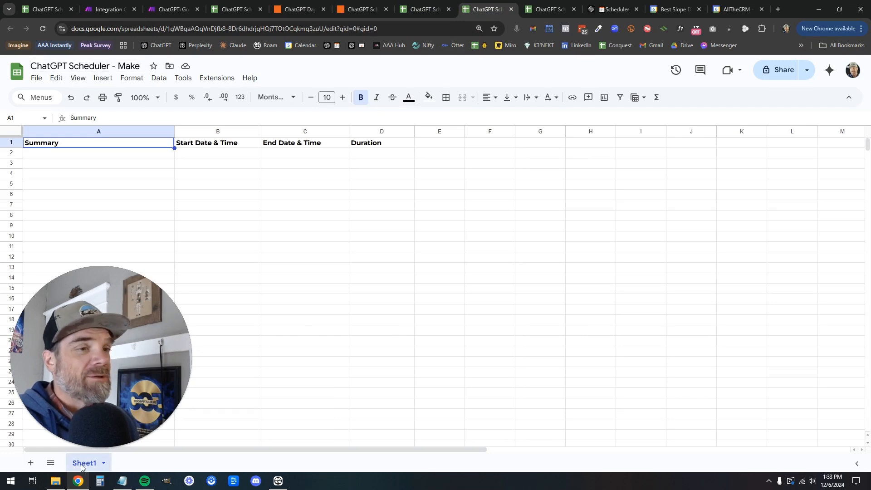
pyautogui.click(108, 9)
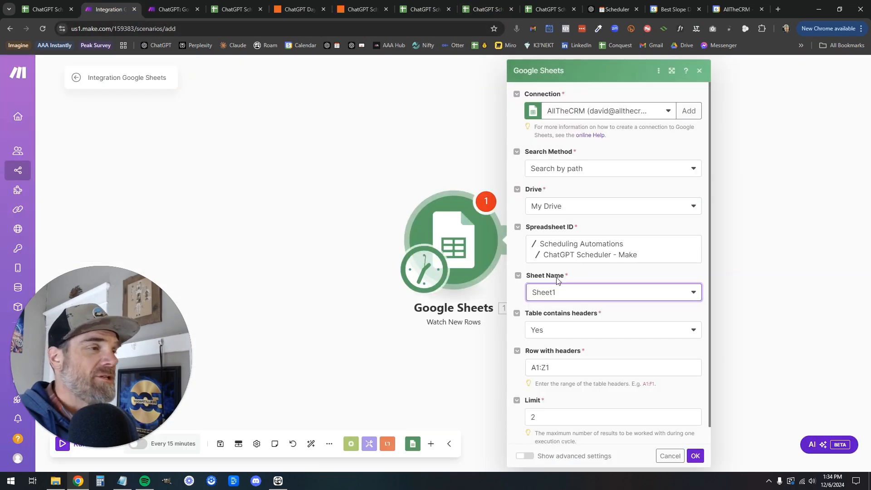
# Save the Watch New Rows module with the starting point set to All rows
pyautogui.scroll(-1, 583, 345)
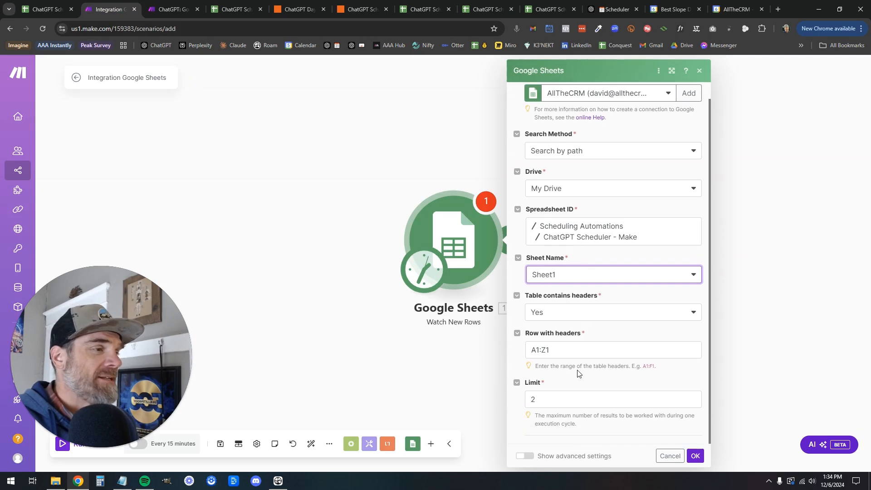
pyautogui.click(569, 400)
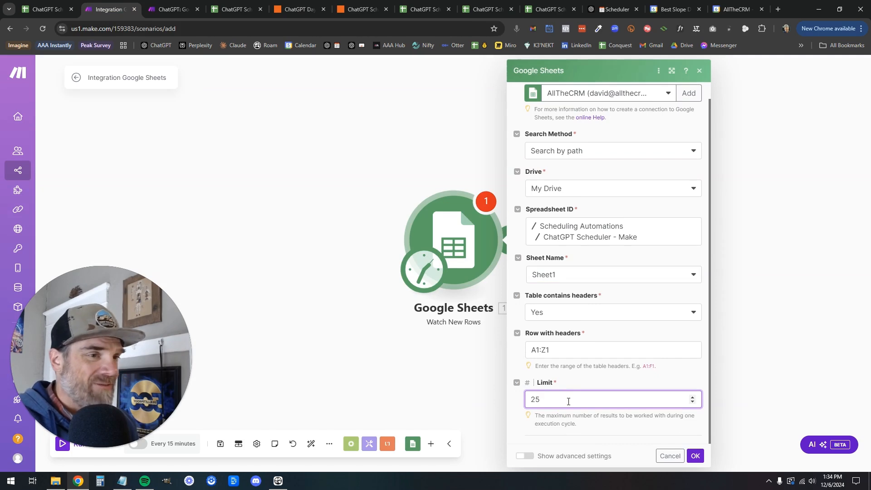
pyautogui.click(694, 456)
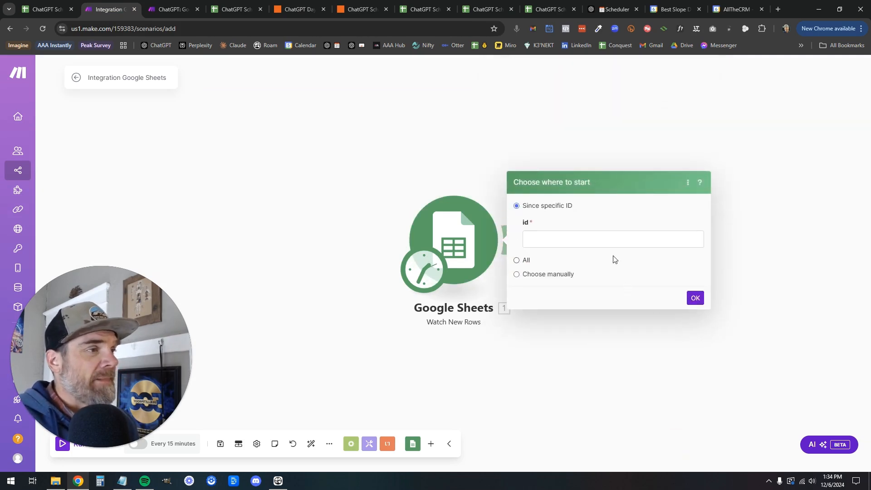
pyautogui.click(596, 247)
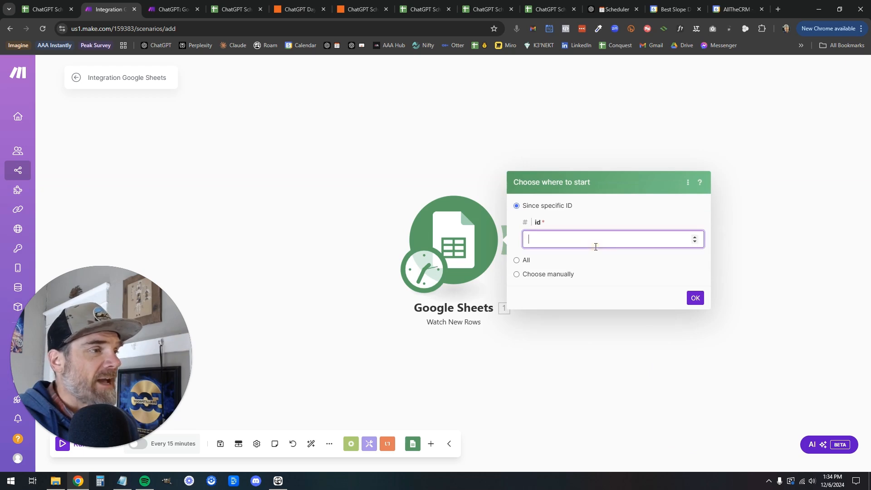
pyautogui.click(517, 260)
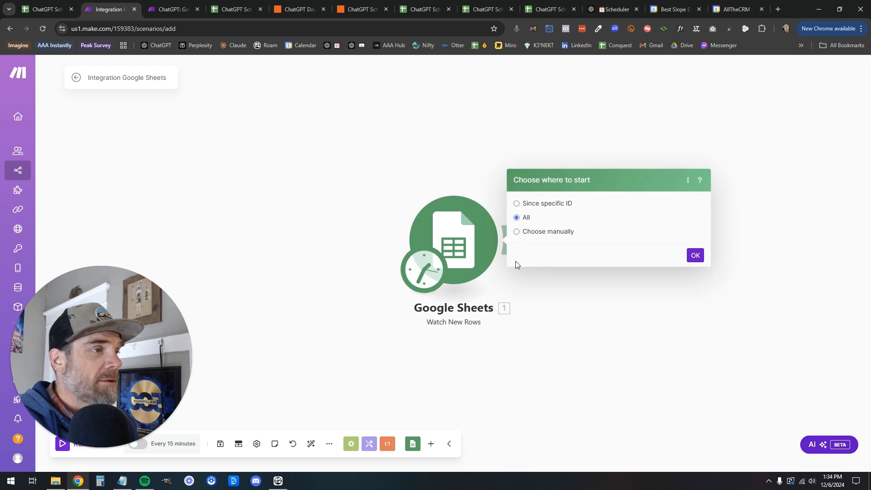
pyautogui.click(695, 257)
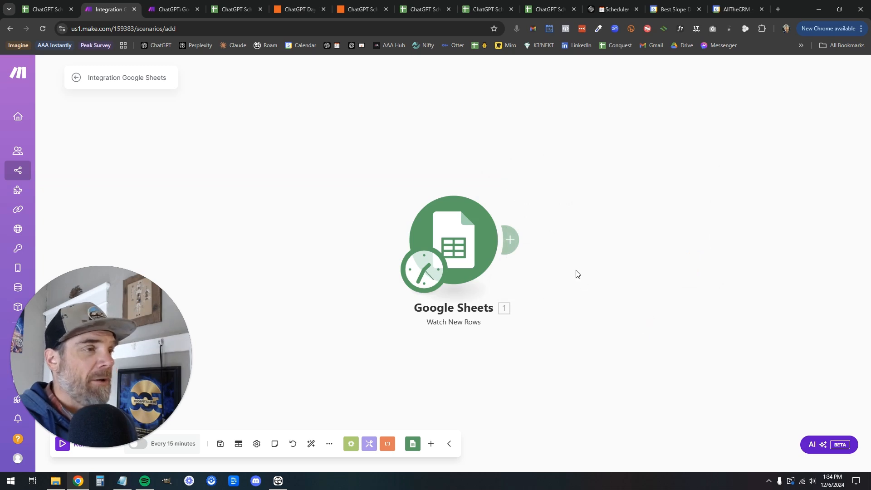
# Search 'google cal' and add Google Calendar's Create an Event module after Watch New Rows
pyautogui.click(518, 239)
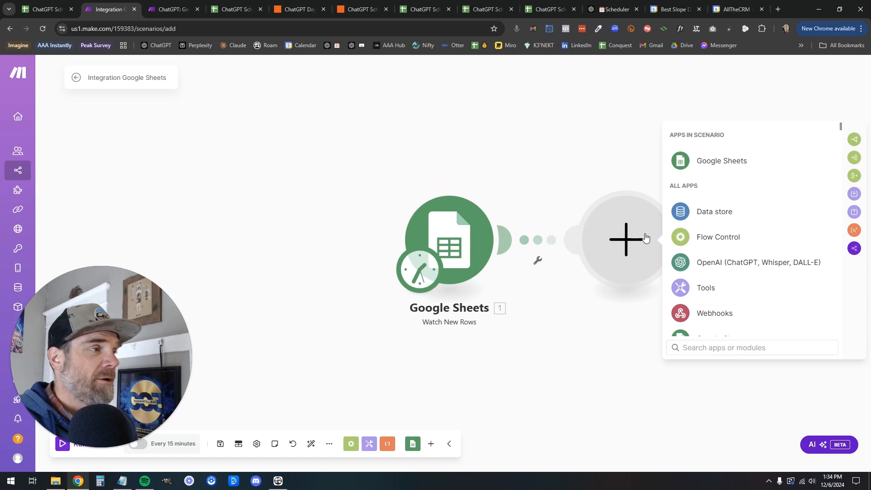
pyautogui.scroll(-2, 694, 252)
pyautogui.click(684, 349)
pyautogui.write('google cal')
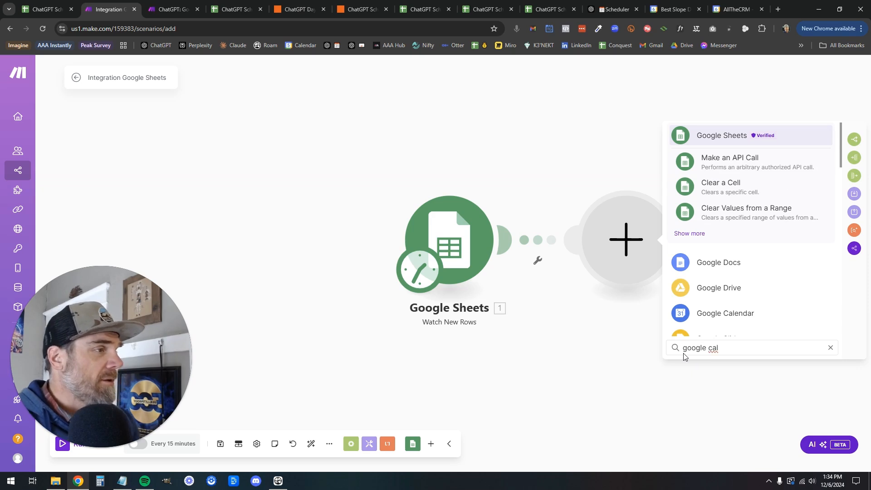
pyautogui.click(734, 320)
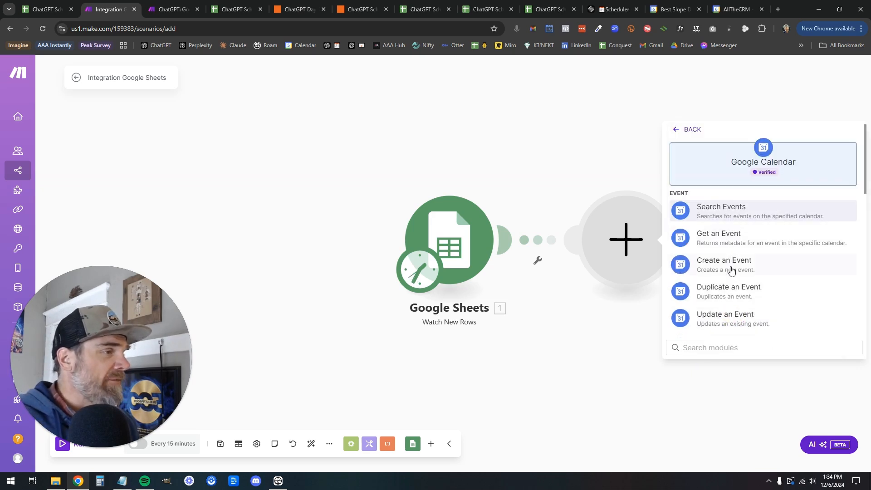
pyautogui.click(731, 271)
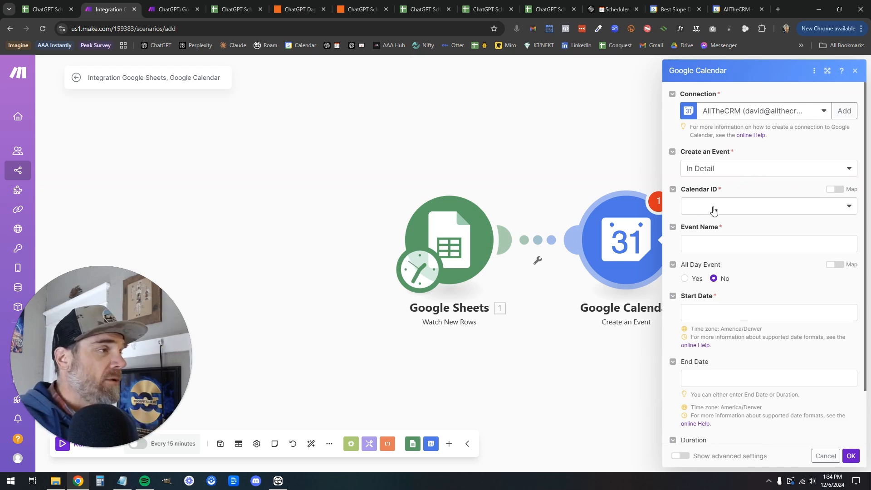
# Set the Calendar ID to the primary calendar and map Summary (A) to the event name
pyautogui.click(765, 208)
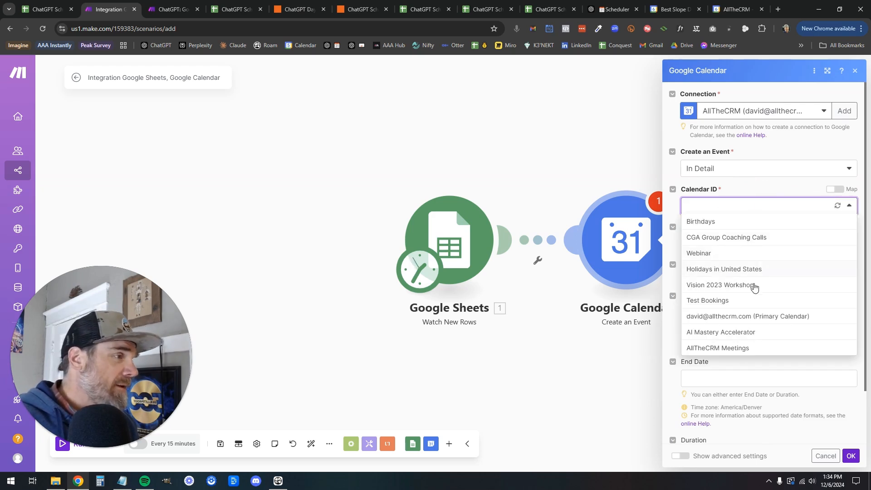
pyautogui.click(722, 318)
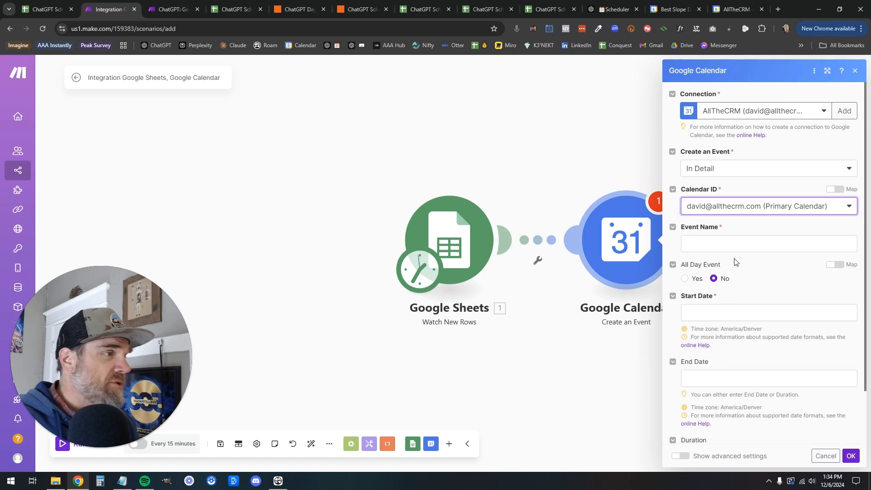
pyautogui.click(733, 241)
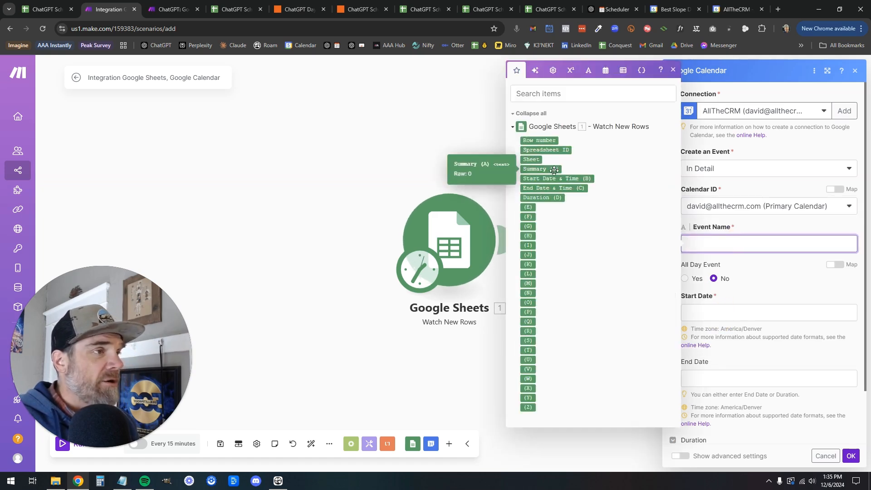
pyautogui.click(538, 170)
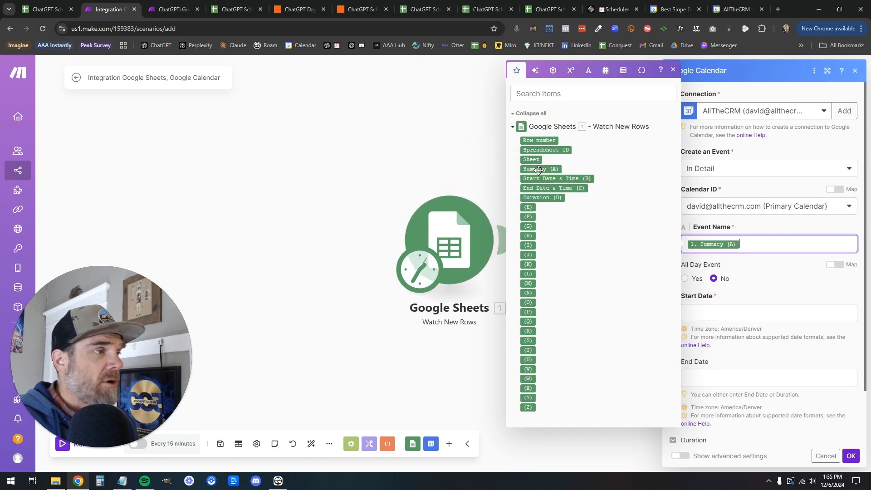
# Map Start Date & Time (B) and End Date & Time (C), then save the event module
pyautogui.click(755, 313)
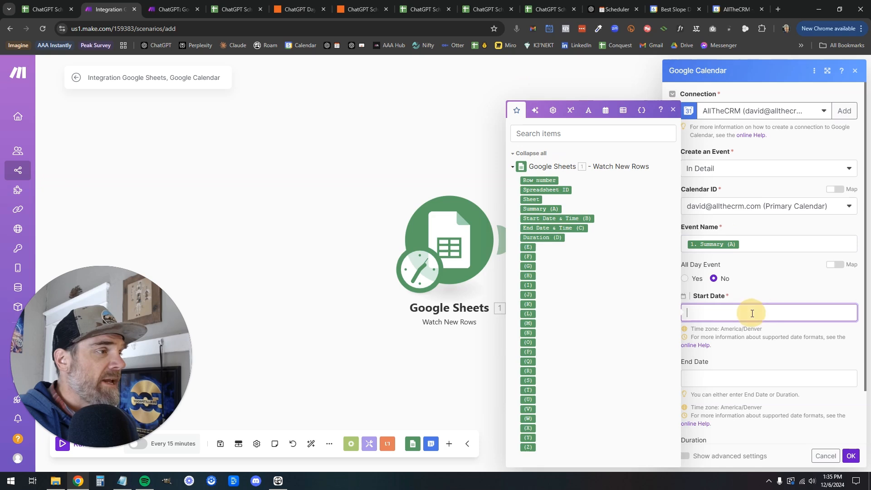
pyautogui.click(558, 219)
pyautogui.click(708, 378)
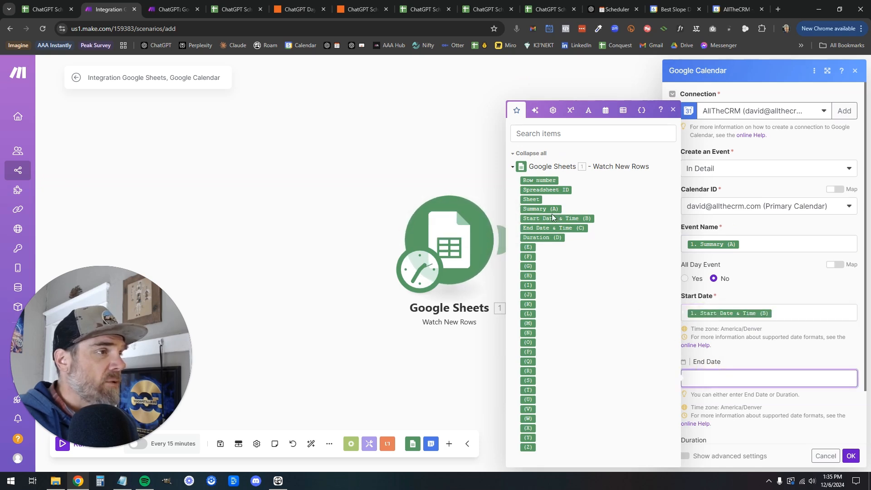
pyautogui.click(553, 228)
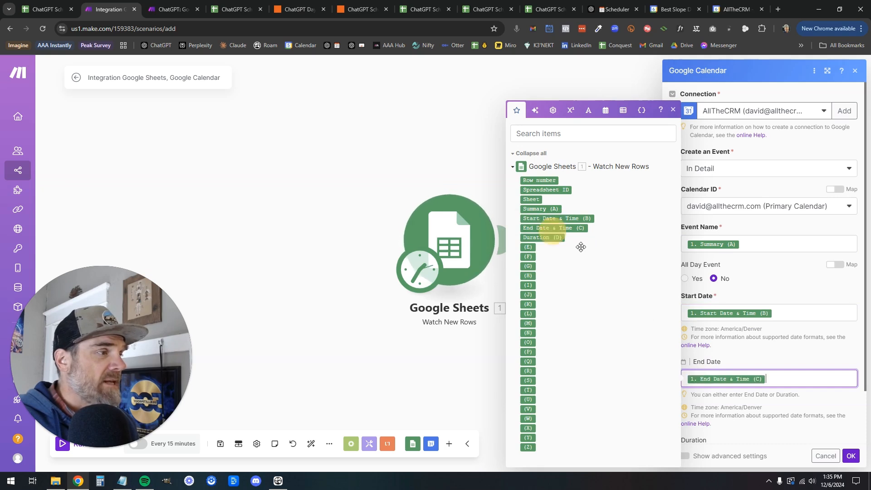
pyautogui.click(759, 359)
pyautogui.scroll(-2, 758, 358)
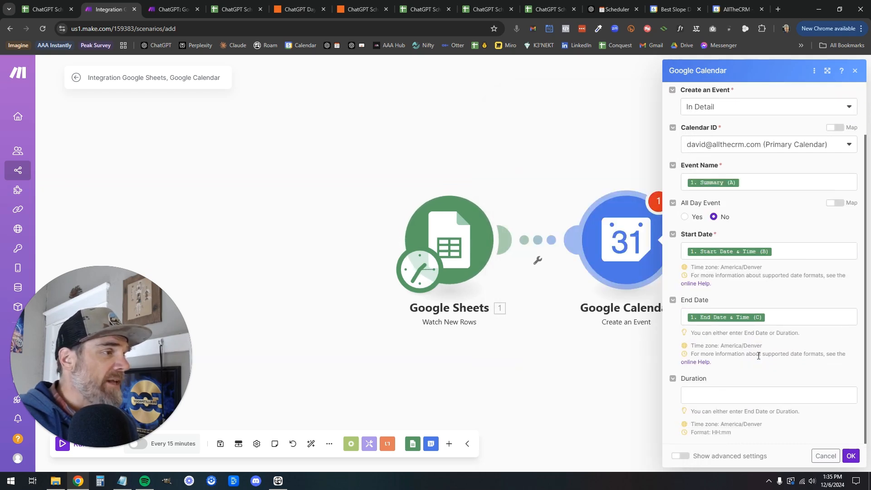
pyautogui.scroll(2, 759, 357)
pyautogui.scroll(-2, 758, 359)
pyautogui.click(851, 456)
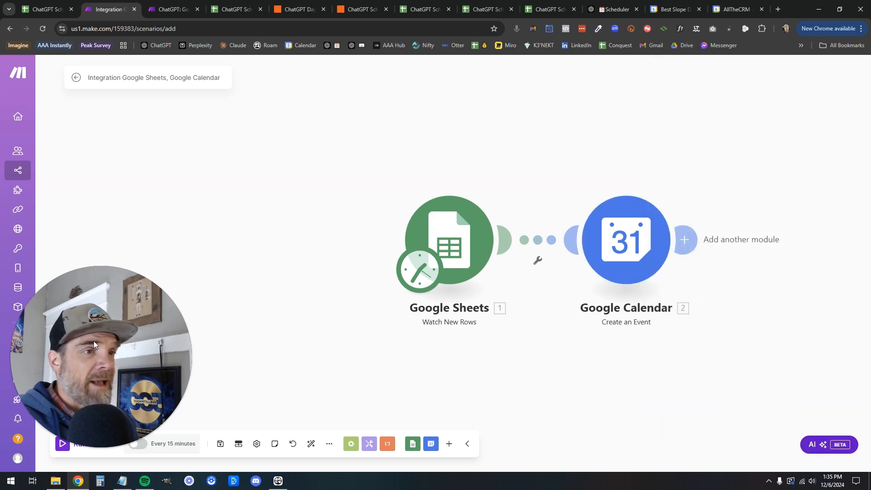
# Select ChatGPT's eight-activity schedule table for December 7th, 2024
pyautogui.moveTo(93, 342); pyautogui.dragTo(85, 262)
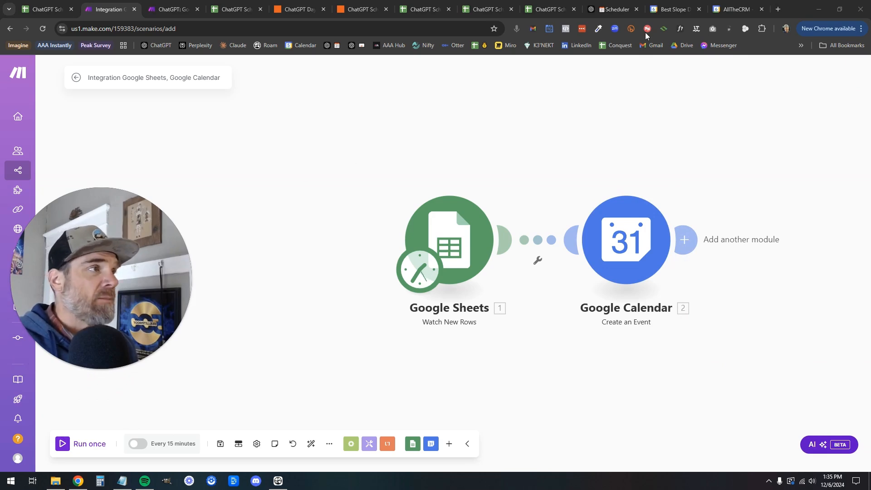
pyautogui.click(617, 10)
pyautogui.moveTo(290, 148); pyautogui.dragTo(597, 338)
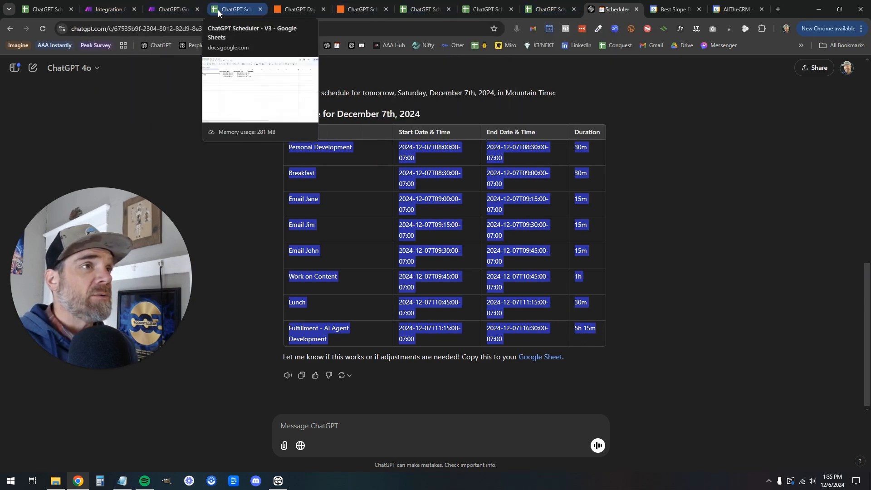
# Paste the copied schedule into cell A2 of ChatGPT Scheduler - Make
pyautogui.click(503, 9)
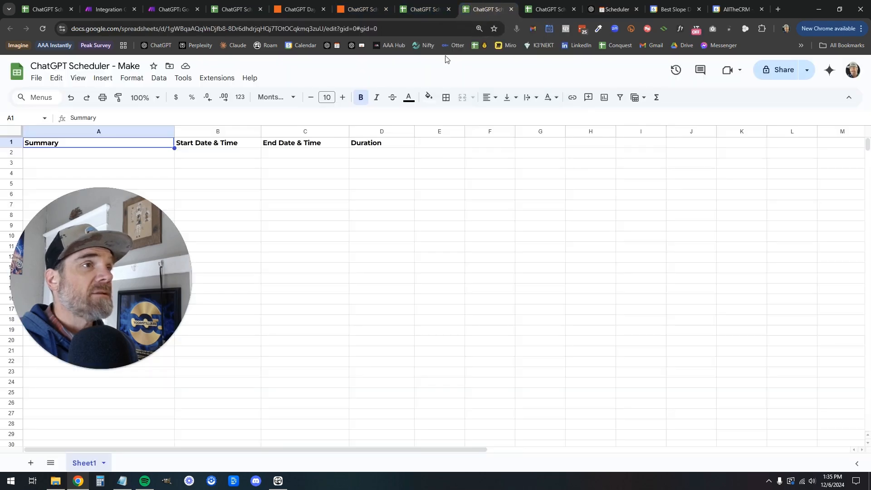
pyautogui.click(88, 154)
pyautogui.hotkey('ctrl', 'v')
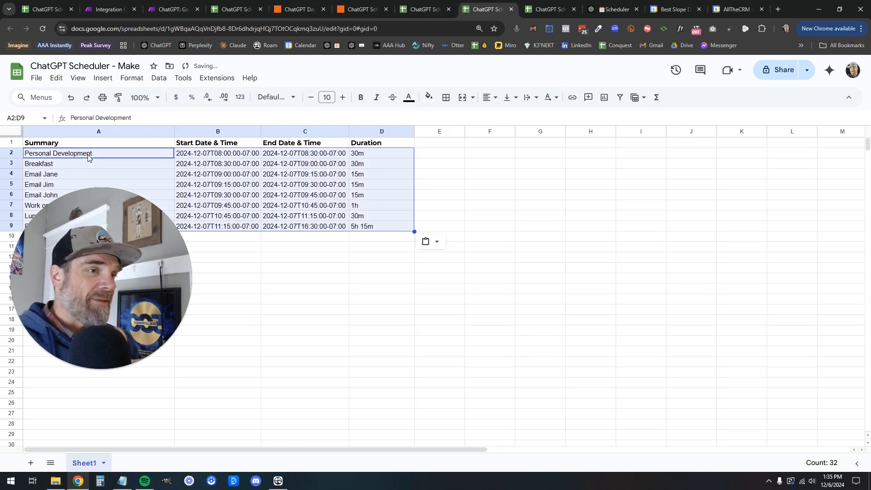
pyautogui.click(108, 10)
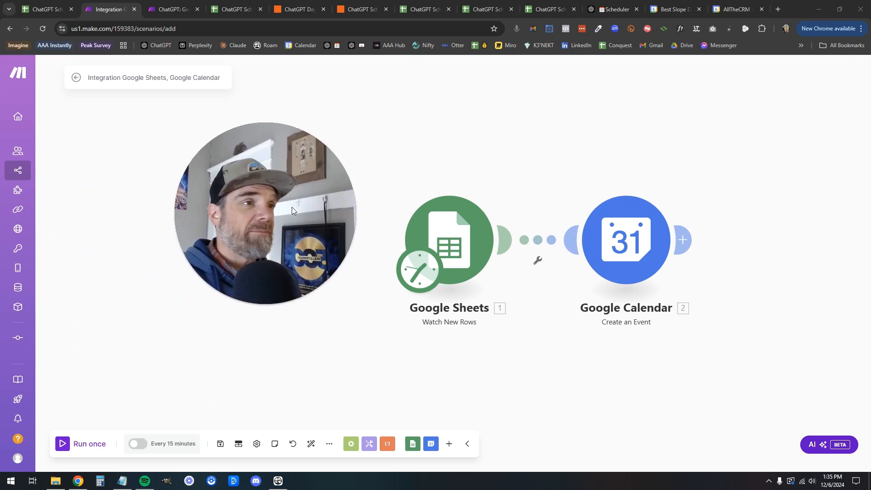
# Run the scenario once so Create an Event processes the 8 sheet rows
pyautogui.click(64, 443)
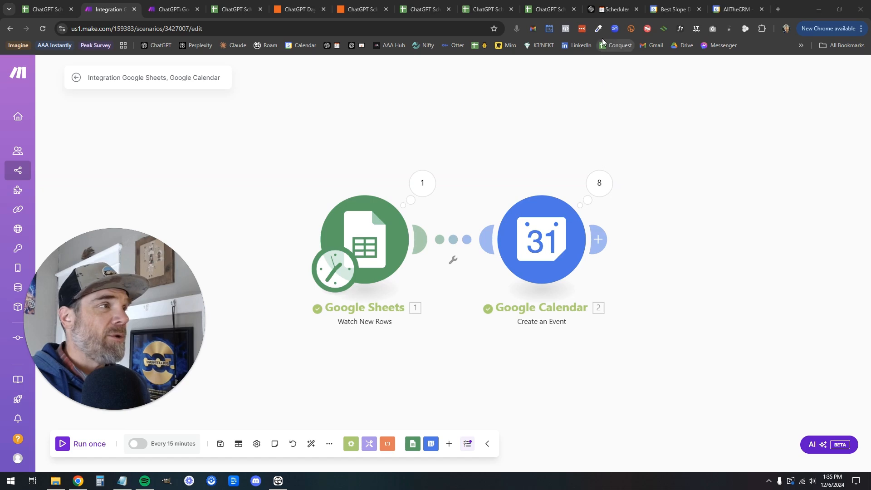
pyautogui.click(738, 10)
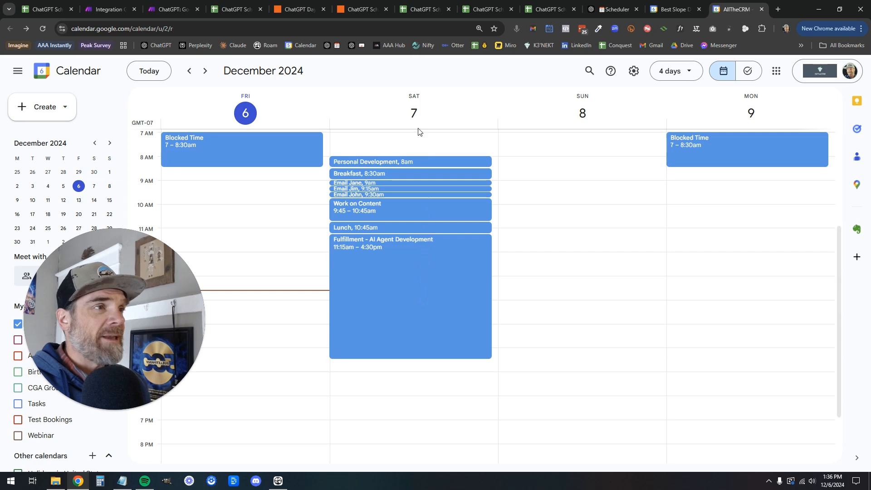
# Check the new events on Saturday the 7th in Google Calendar
pyautogui.click(676, 9)
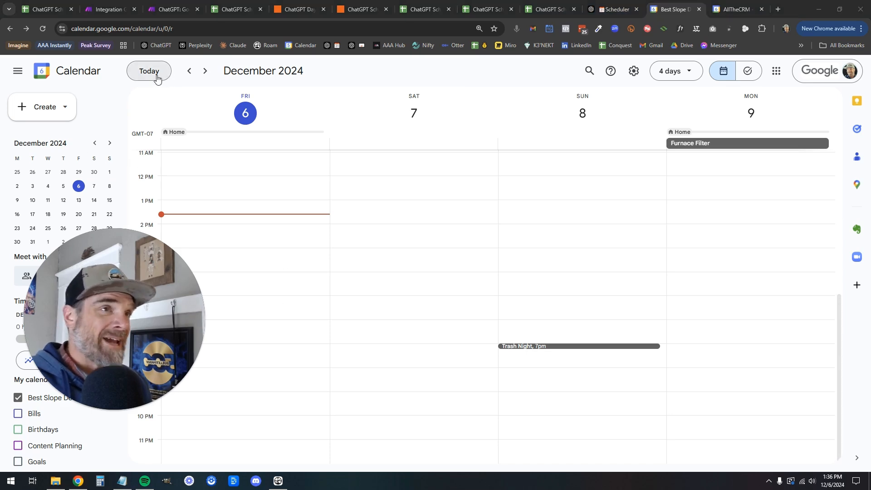
pyautogui.click(101, 12)
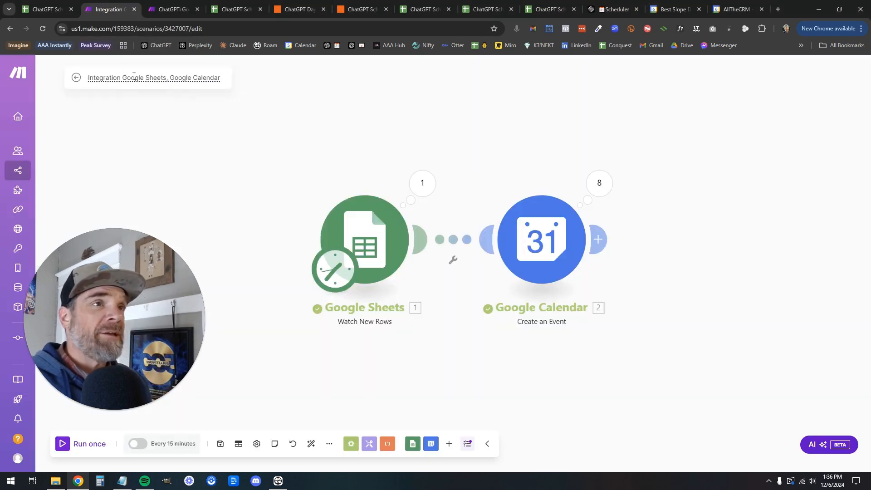
# Rename the scenario to end with ': Google Sheet → Google Calendar', fixing the typo
pyautogui.click(151, 76)
pyautogui.write('Caht')
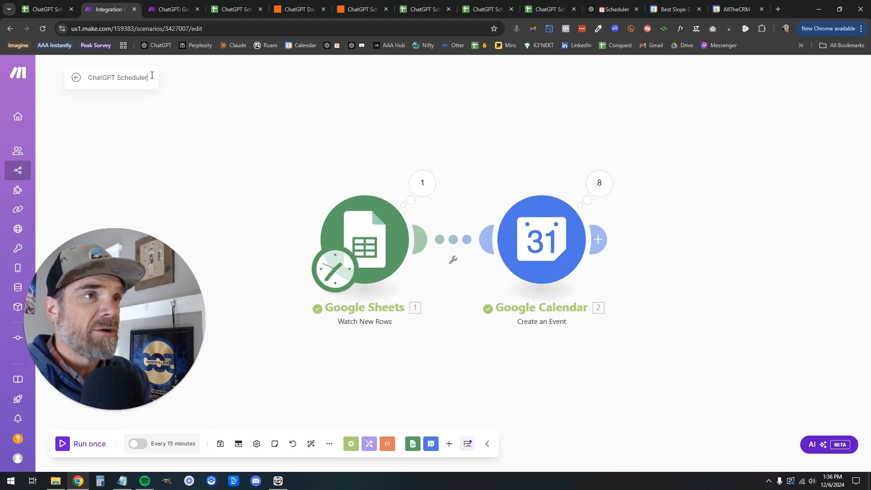
pyautogui.write(': Google Sheet')
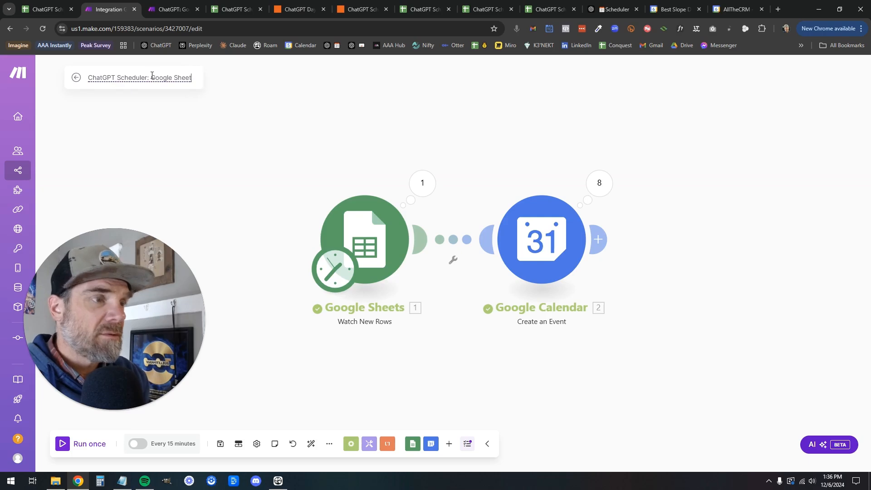
pyautogui.write(' → Google')
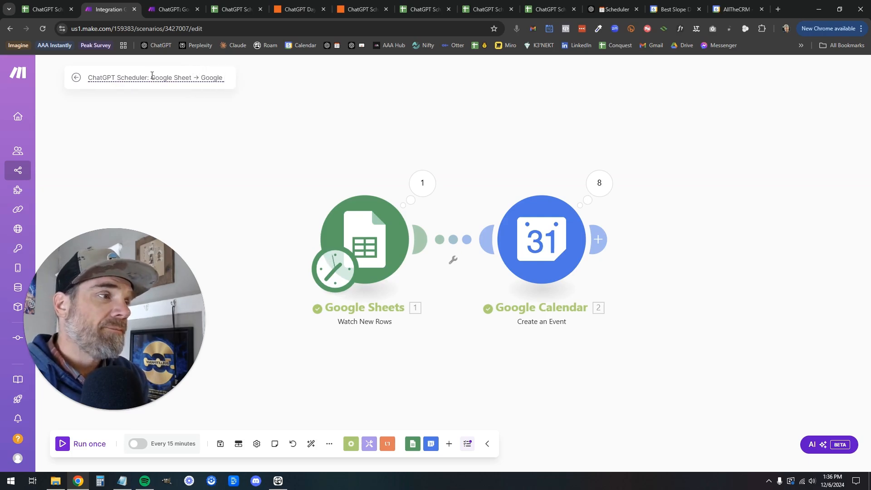
pyautogui.write(' Calendad')
pyautogui.press('BackSpace')
pyautogui.write('r')
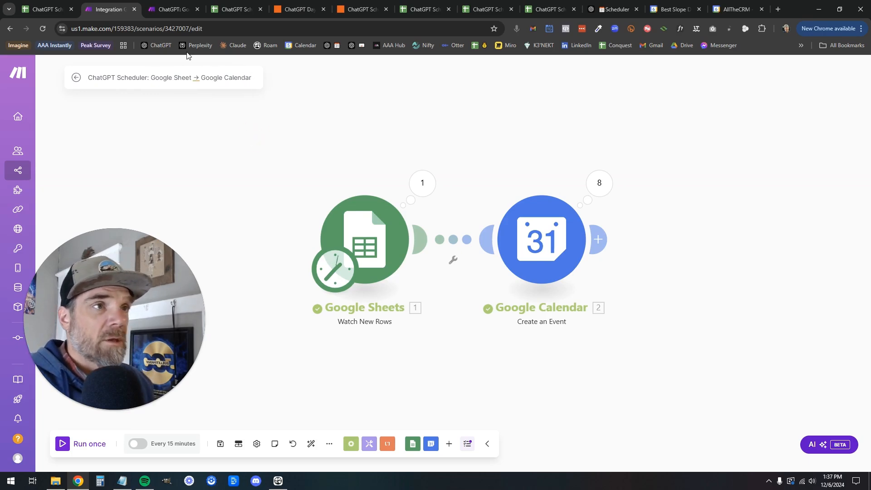
# Copy the scenario's web address from the browser address bar
pyautogui.click(224, 25)
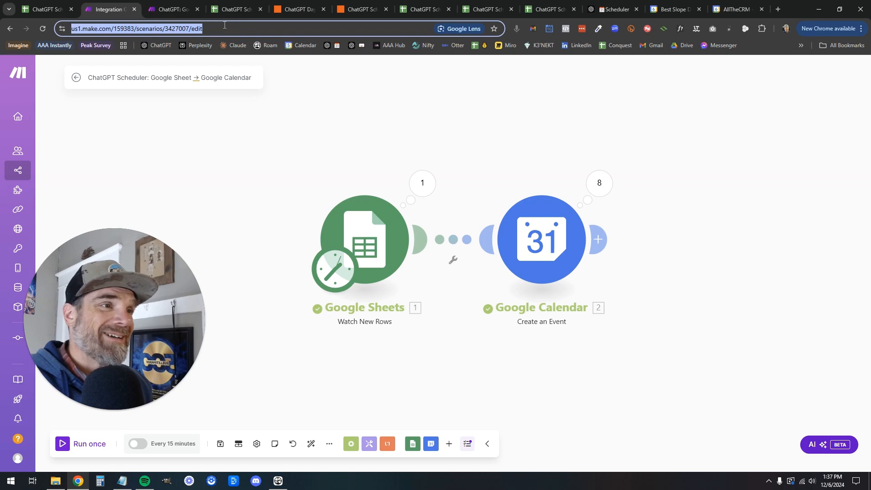
pyautogui.rightClick(214, 28)
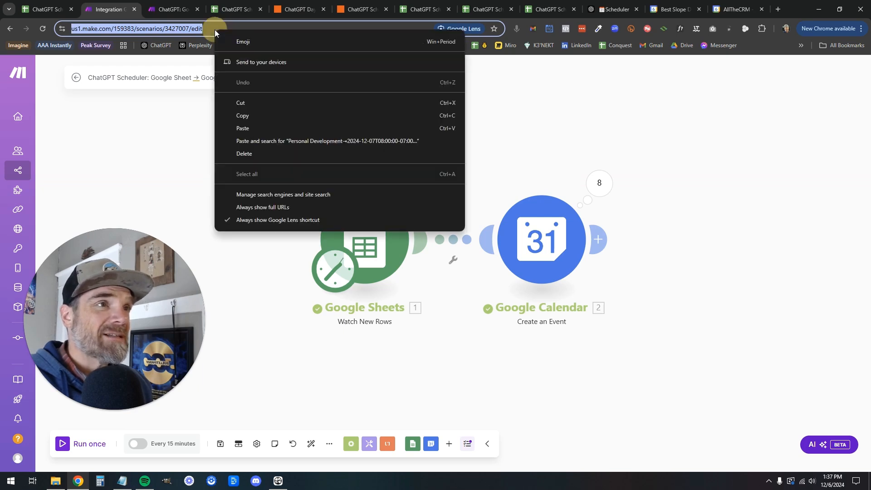
pyautogui.click(266, 115)
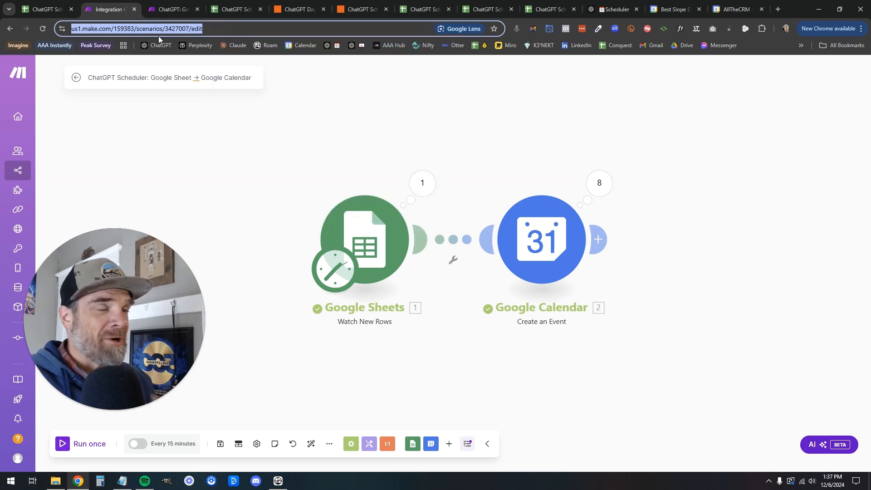
# Enter the 'Link to Scenario:' label with the pasted scenario URL in cell E1
pyautogui.click(236, 9)
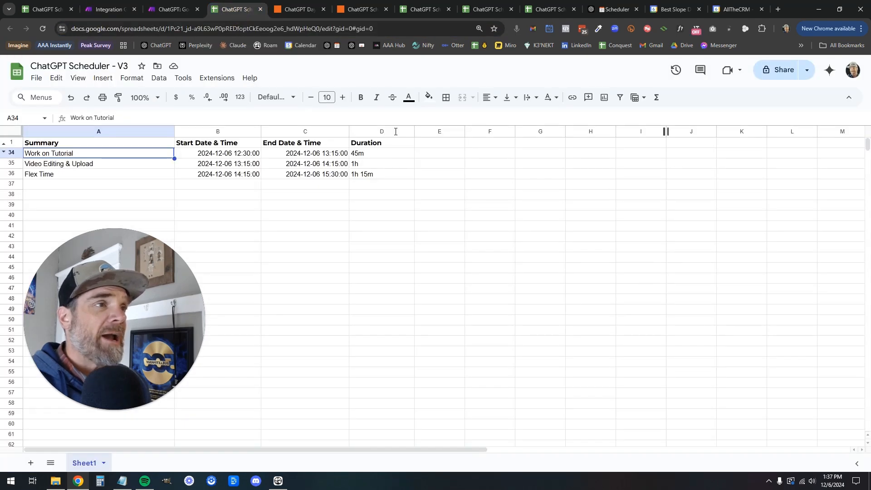
pyautogui.click(429, 146)
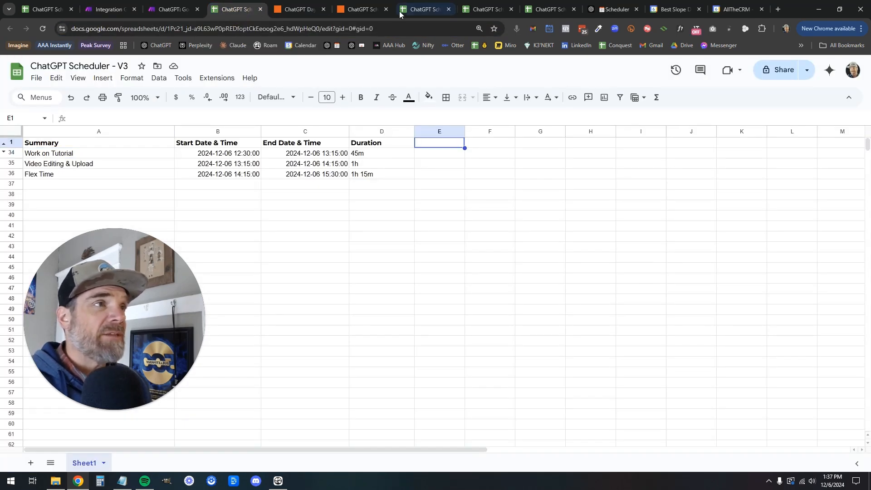
pyautogui.click(425, 10)
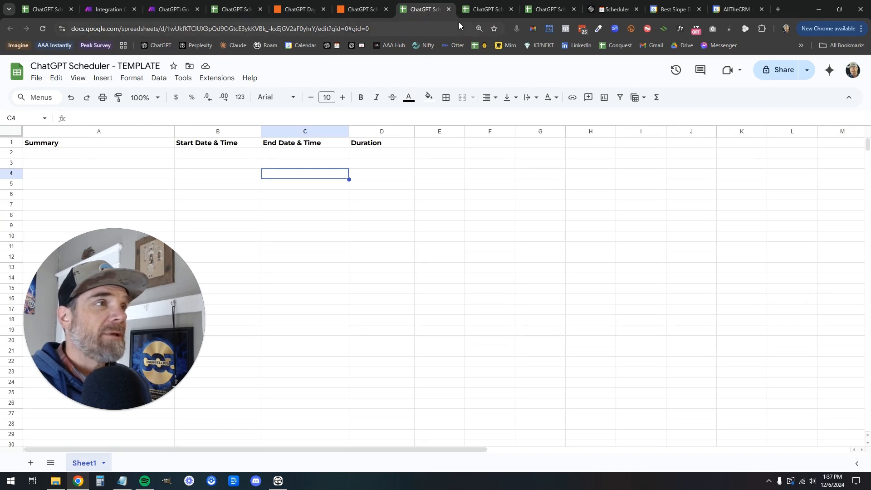
pyautogui.click(477, 10)
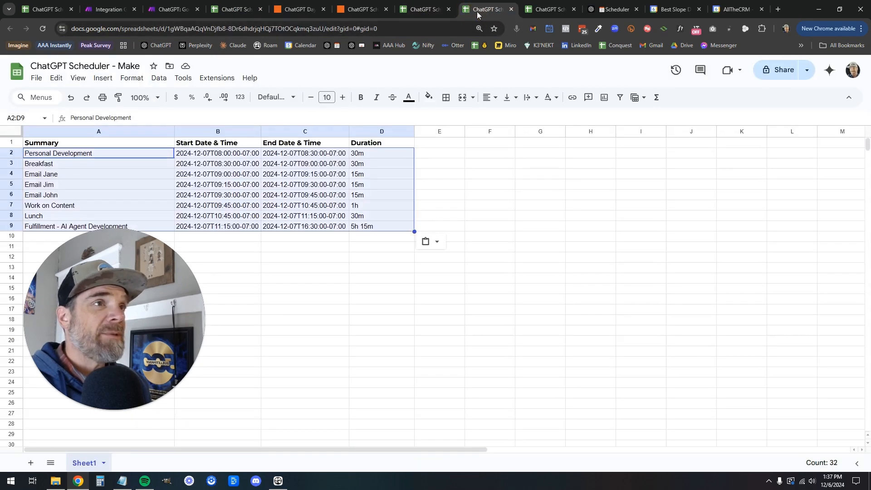
pyautogui.click(431, 142)
pyautogui.write('Link t Scen')
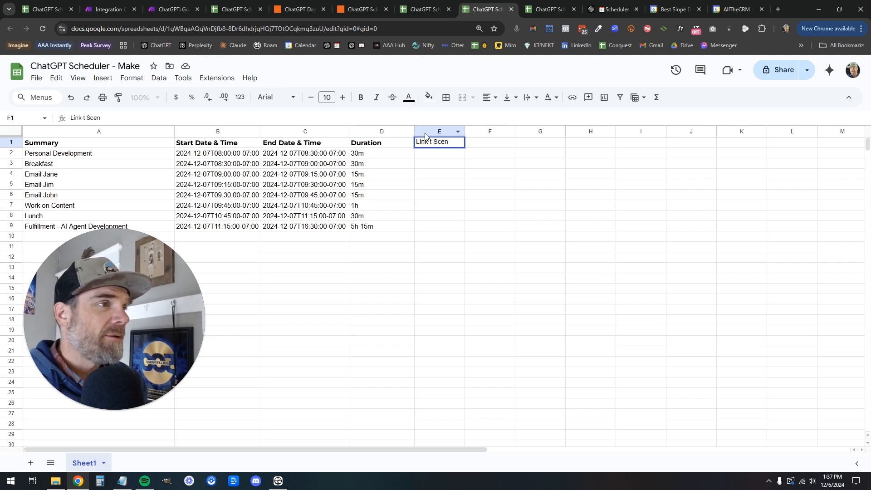
pyautogui.write('ario:')
pyautogui.hotkey('ctrl', 'v')
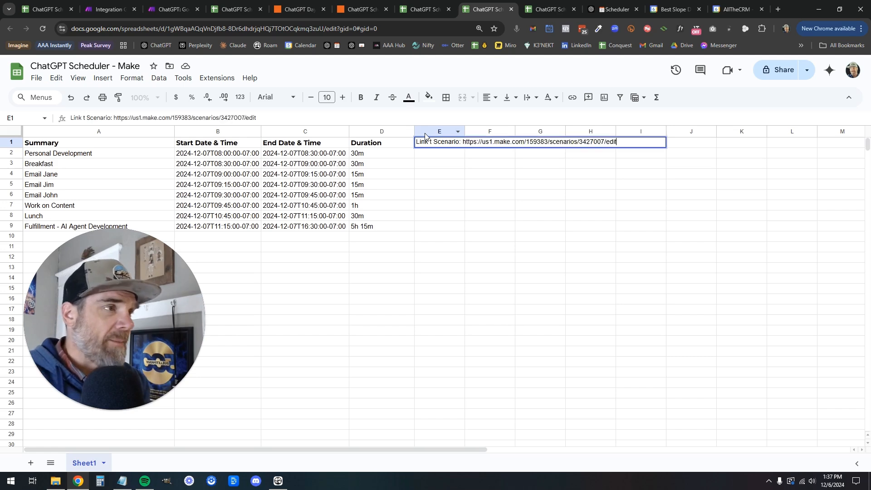
pyautogui.press('Return')
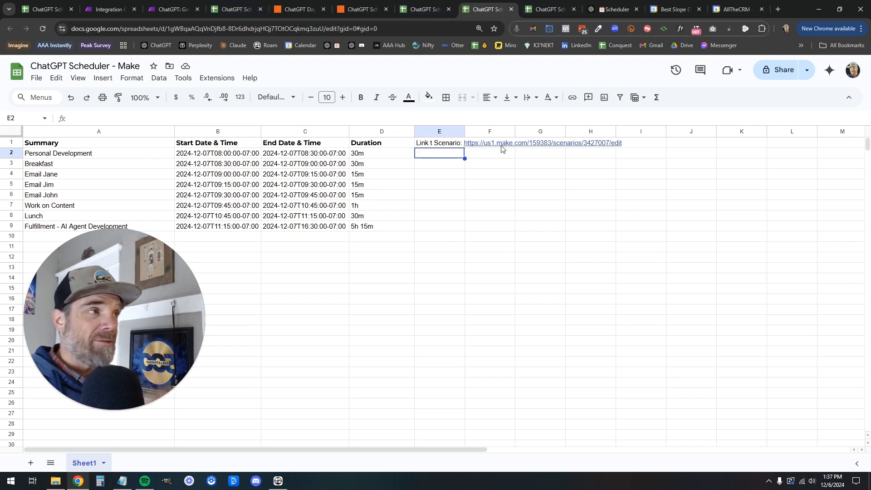
# Correct E1's misspelled label to 'Link to Scenario:'
pyautogui.click(610, 10)
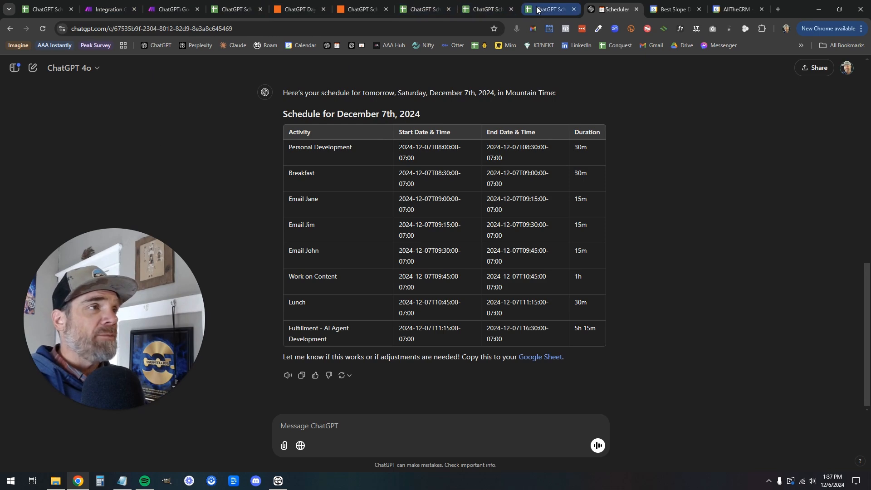
pyautogui.click(489, 15)
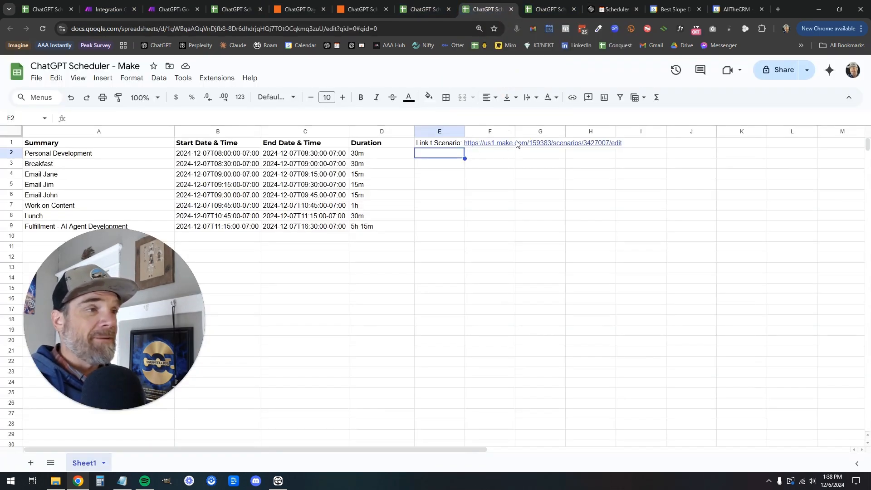
pyautogui.click(491, 145)
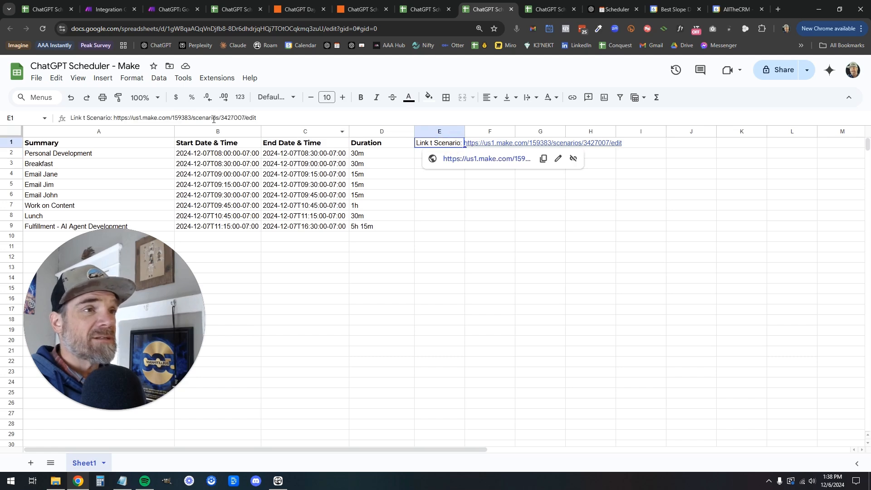
pyautogui.click(84, 118)
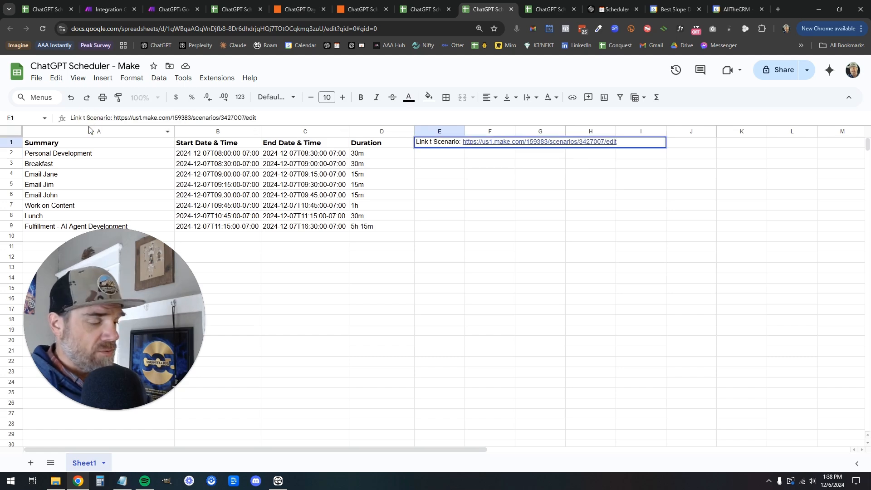
pyautogui.write('o')
pyautogui.click(572, 292)
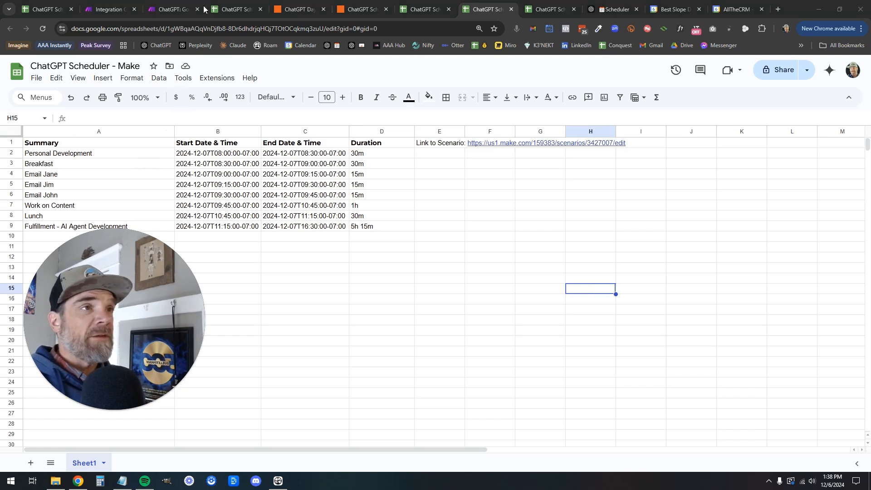
pyautogui.click(109, 9)
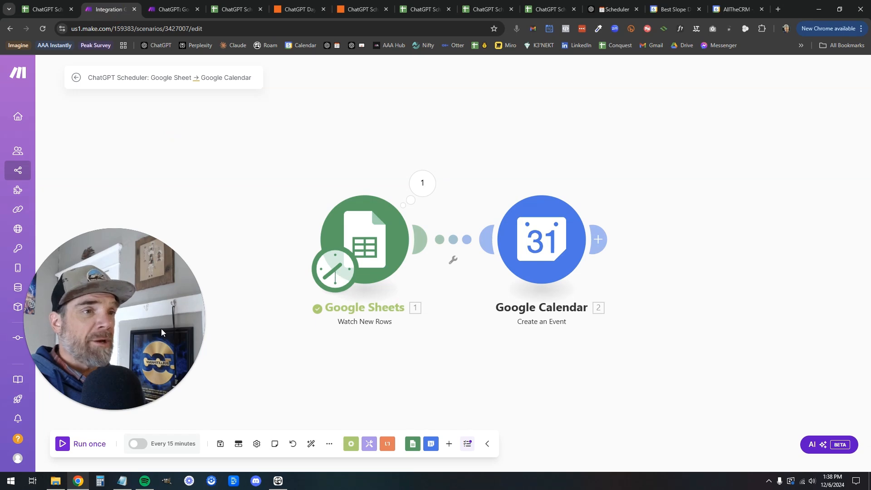
pyautogui.moveTo(130, 354); pyautogui.dragTo(119, 269)
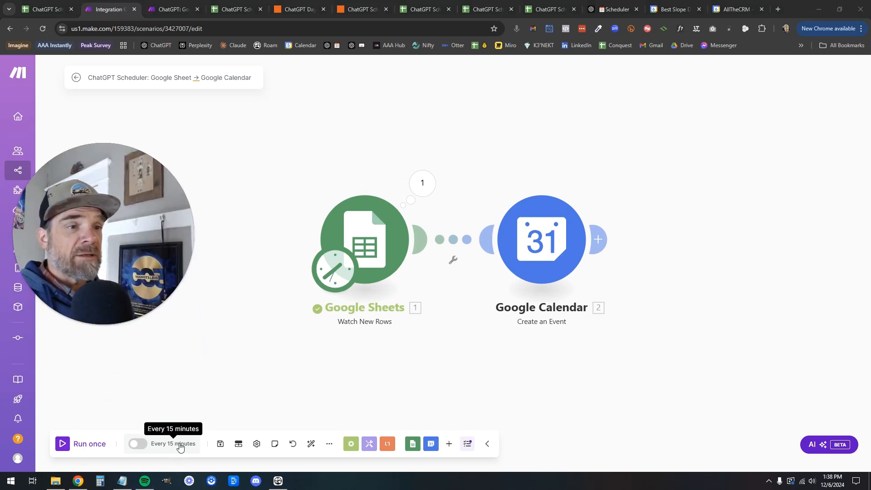
pyautogui.click(338, 272)
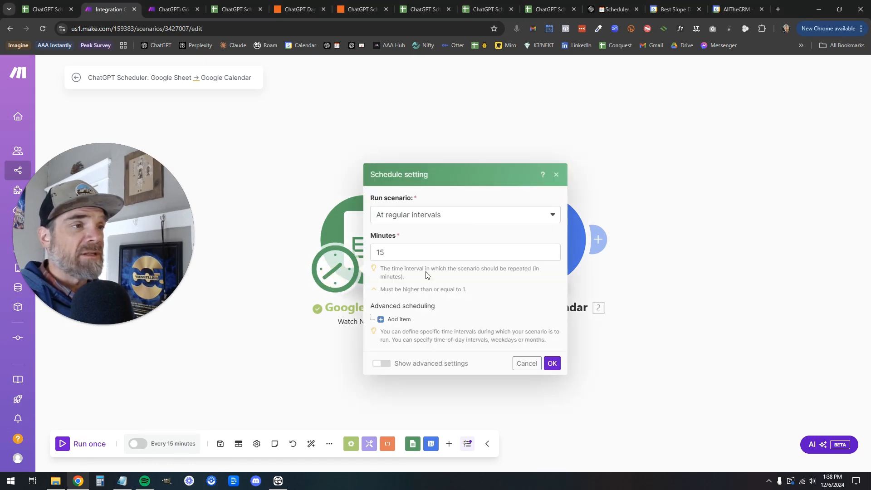
pyautogui.click(466, 219)
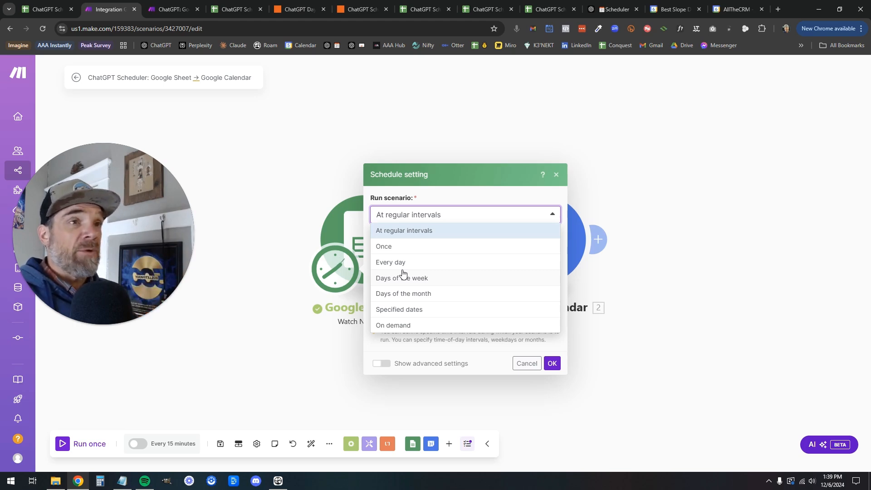
pyautogui.click(356, 154)
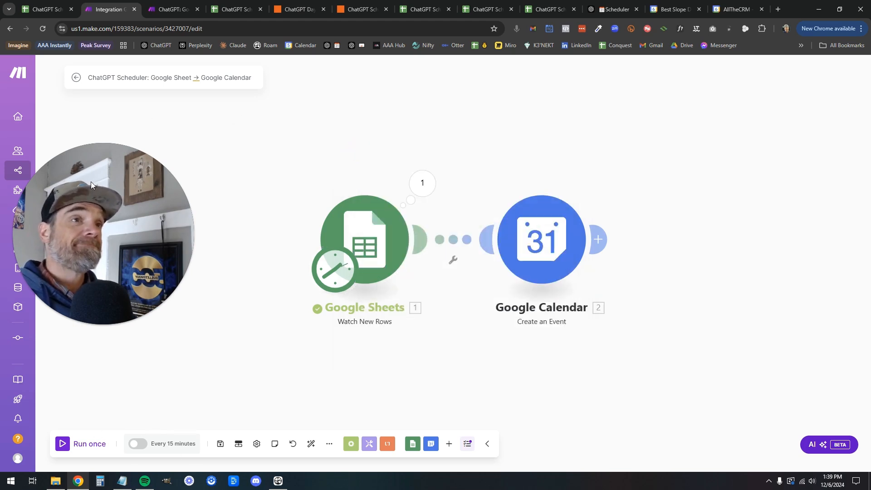
pyautogui.moveTo(112, 157); pyautogui.dragTo(119, 227)
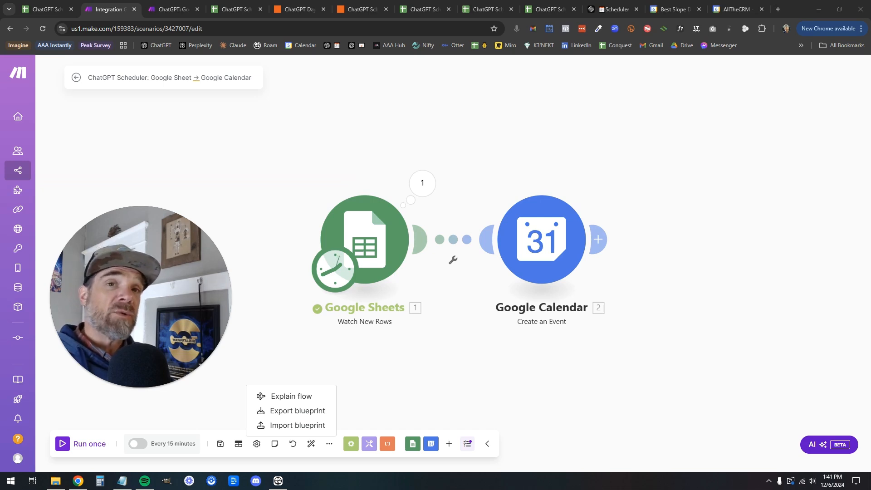
# Bring the Notepad scheduler prompt notes into view, then move them aside and refocus the scenario editor
pyautogui.moveTo(434, 0); pyautogui.dragTo(416, 94)
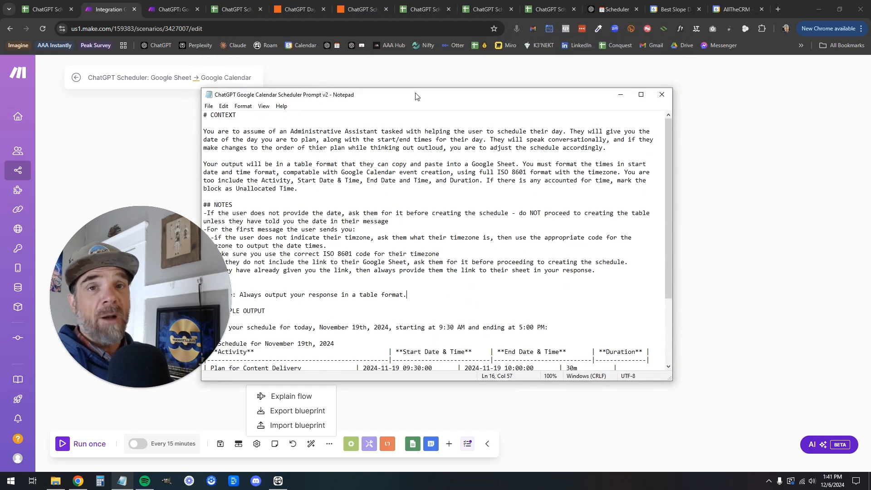
pyautogui.moveTo(415, 95); pyautogui.dragTo(479, 0)
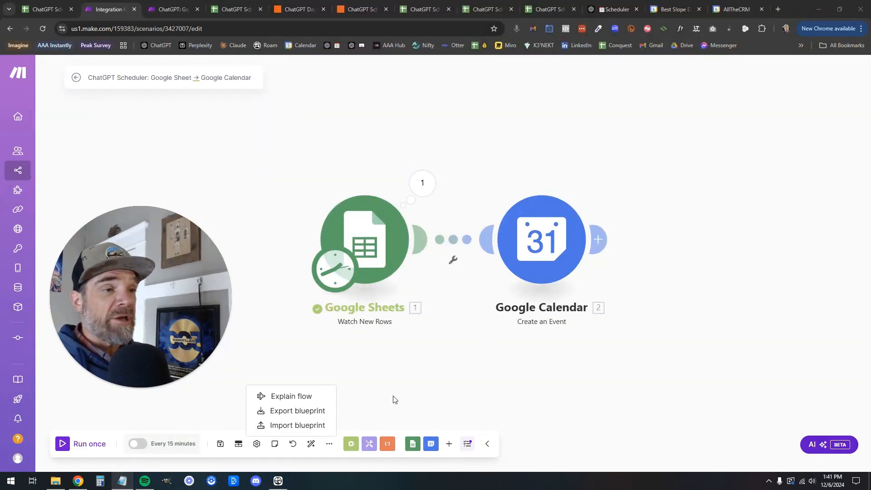
pyautogui.click(327, 448)
# Check the scenario's extra options menu, then switch to the Zapier scheduler Zap's Create Detailed Event step
pyautogui.click(330, 448)
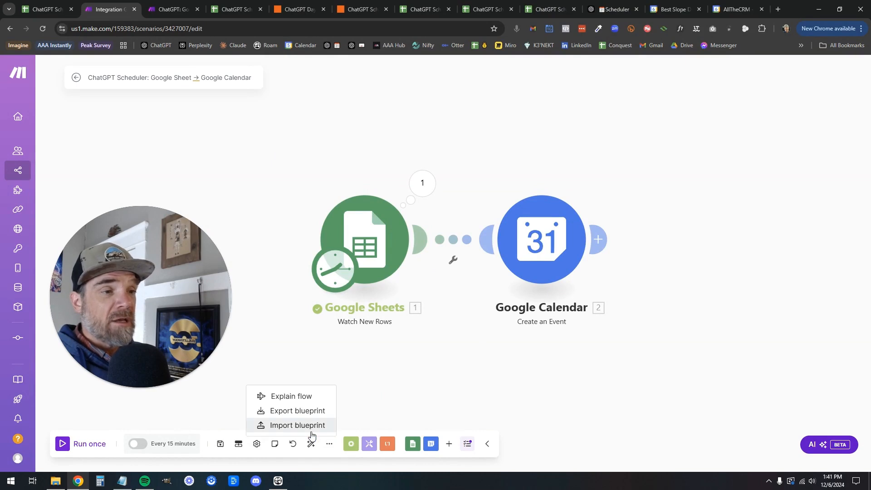
pyautogui.click(589, 291)
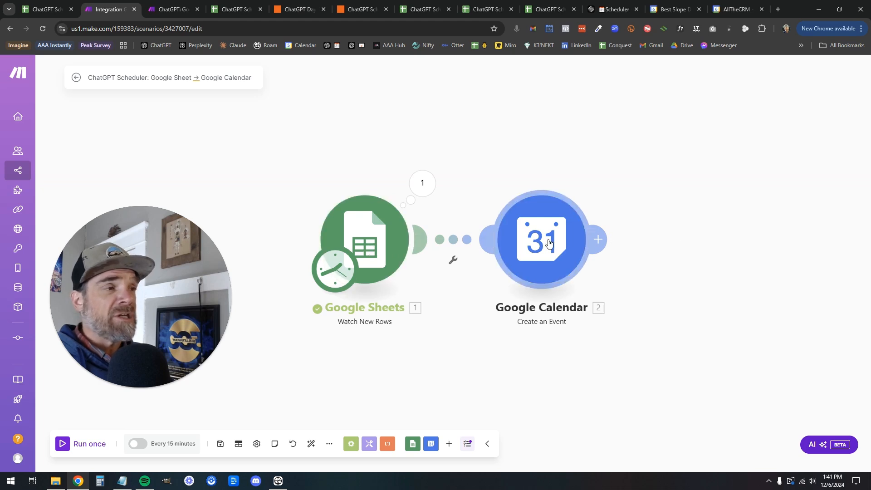
pyautogui.click(357, 9)
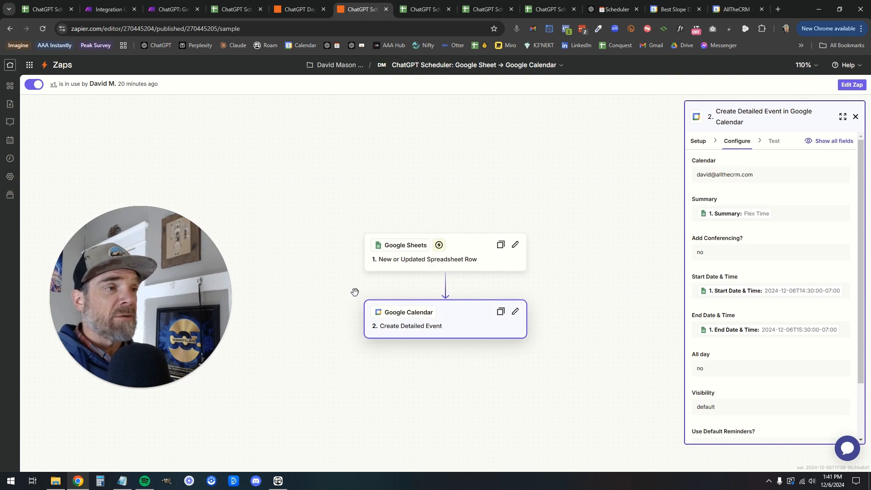